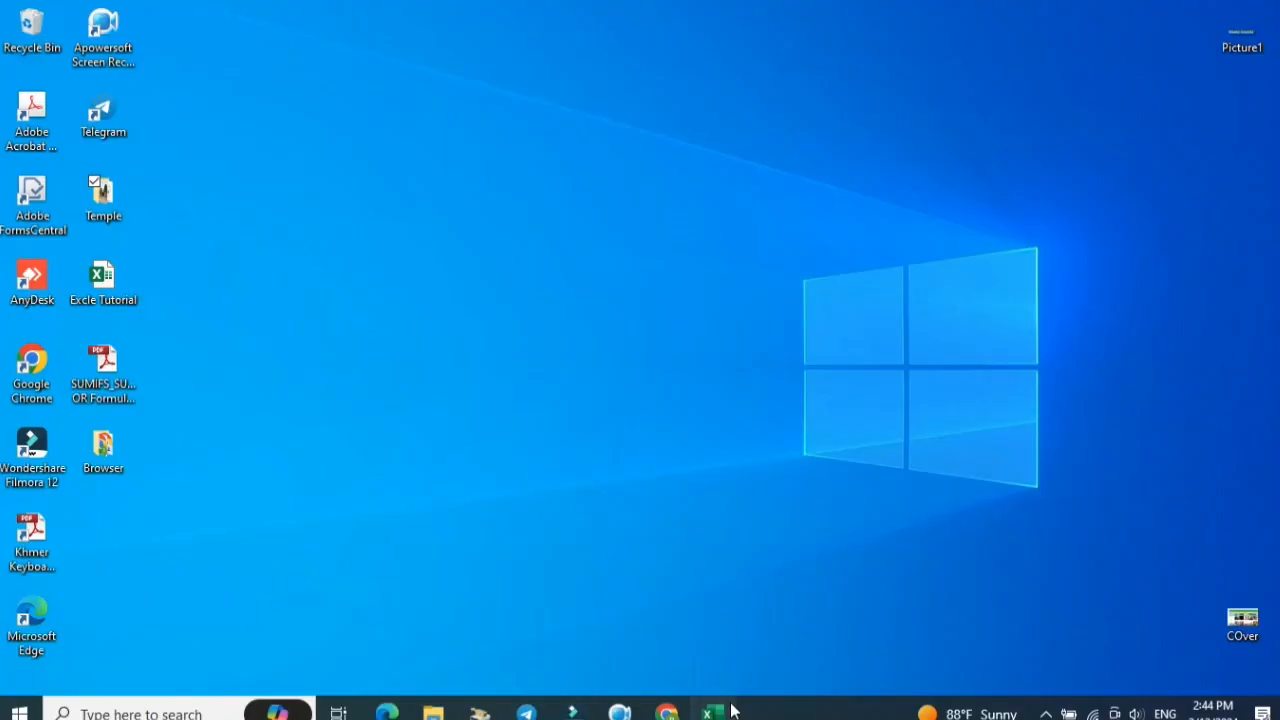
Switch to Excel and its workbook showing the Top 10 Temples of Angkor revenue table.
{"action": "left_click", "coordinate": [733, 711]}
{"action": "left_click", "coordinate": [860, 246]}
{"action": "left_click", "coordinate": [1045, 229]}
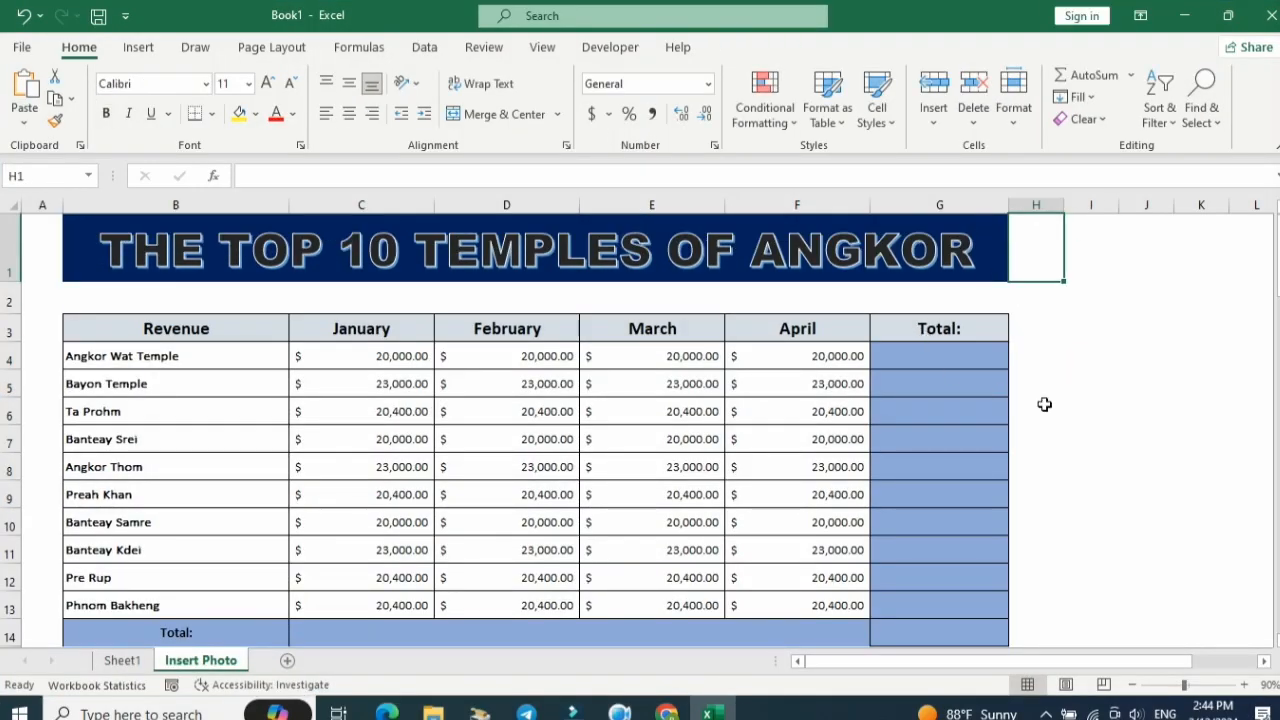
{"action": "left_click", "coordinate": [1044, 404]}
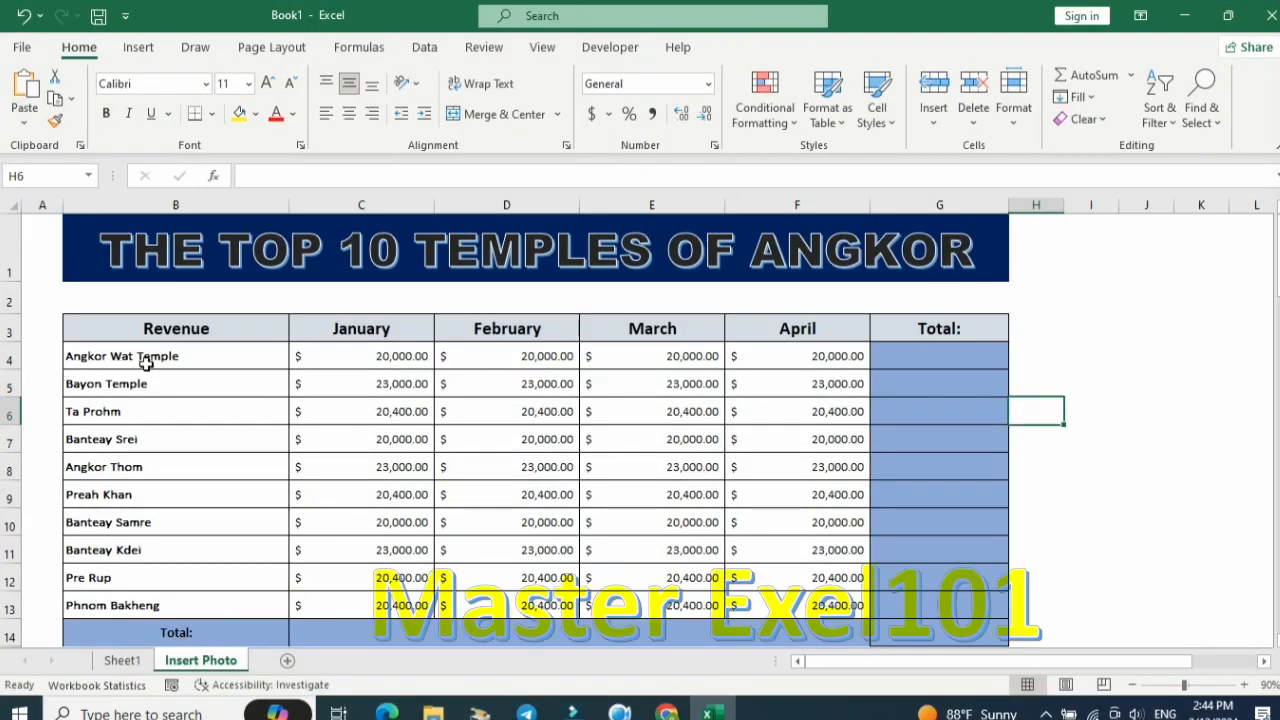
{"action": "left_click", "coordinate": [174, 360]}
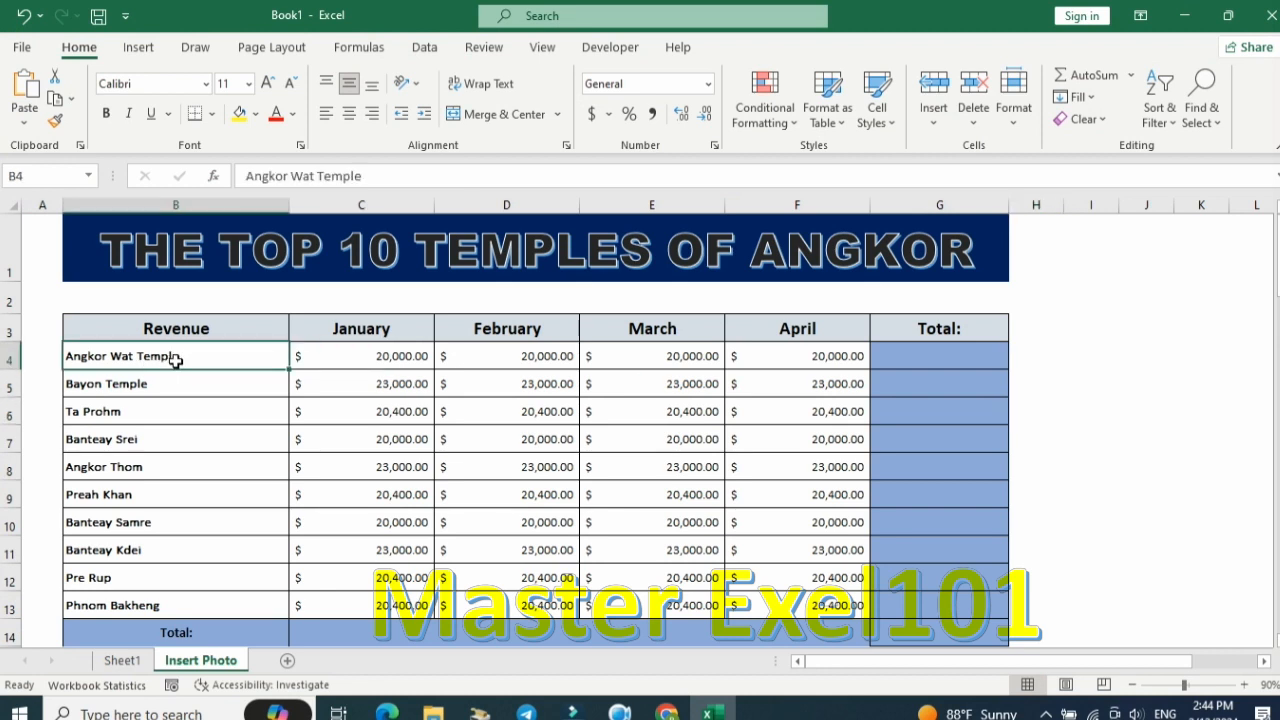
{"action": "left_click_drag", "start_coordinate": [175, 360], "coordinate": [127, 594]}
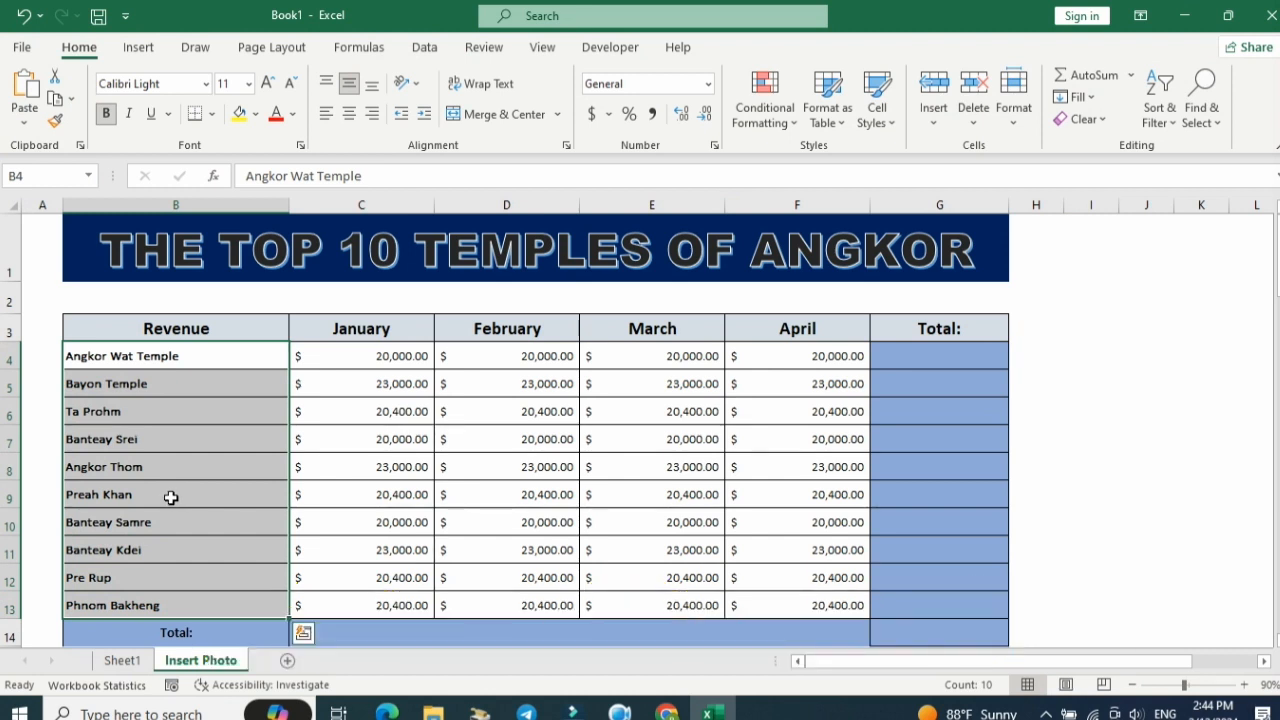
{"action": "left_click", "coordinate": [441, 438]}
{"action": "left_click_drag", "start_coordinate": [823, 393], "coordinate": [1009, 386]}
{"action": "left_click", "coordinate": [211, 351]}
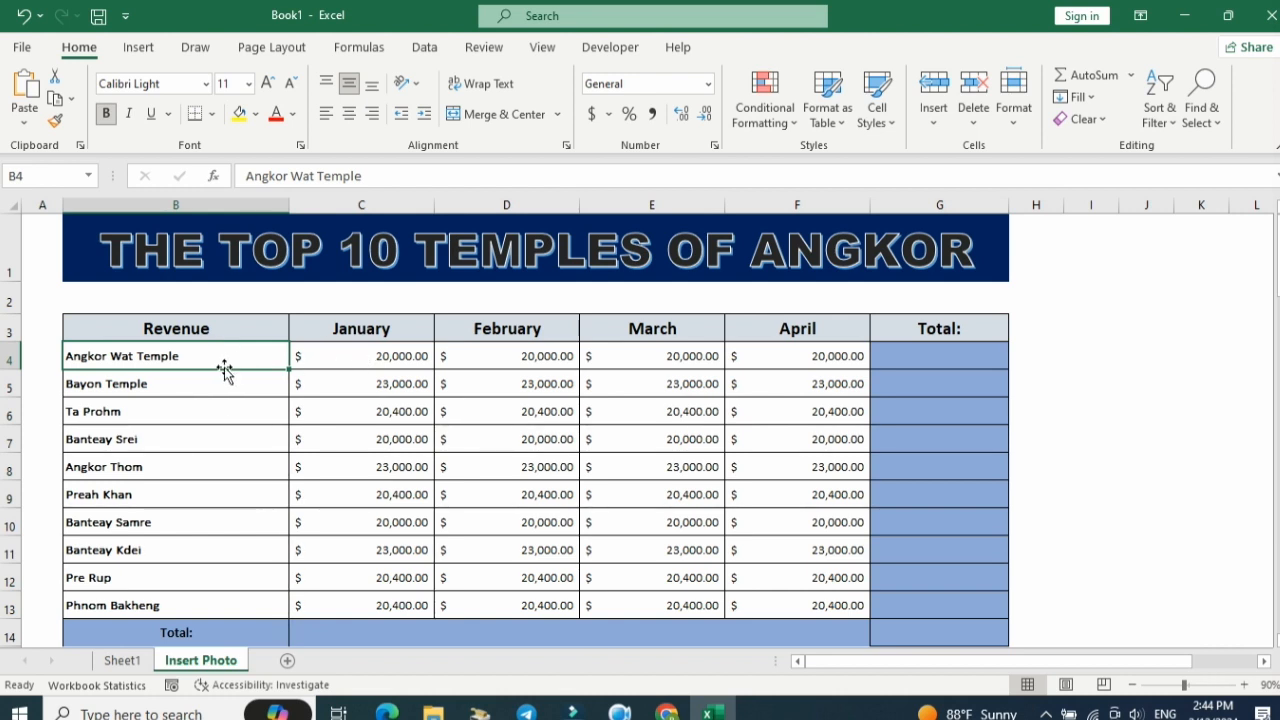
Insert a comment on the Angkor Wat Temple cell and enlarge its box across columns C to E.
{"action": "right_click", "coordinate": [232, 362]}
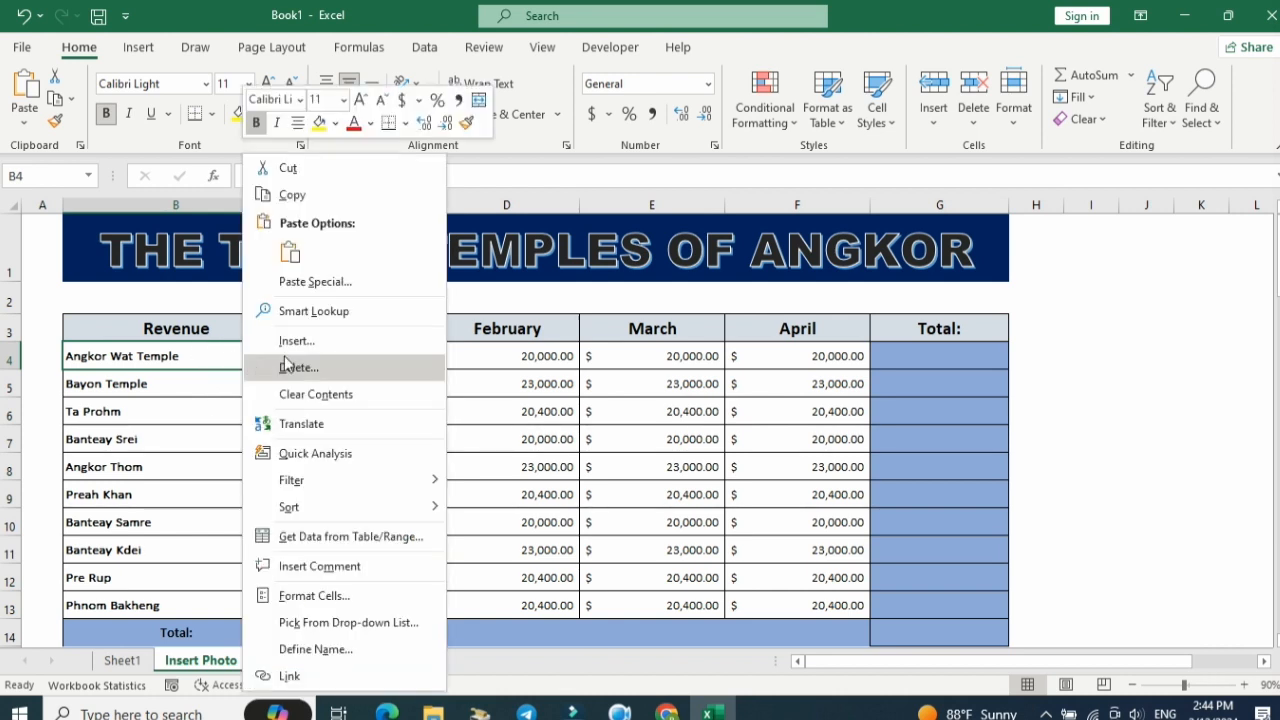
{"action": "left_click", "coordinate": [366, 565]}
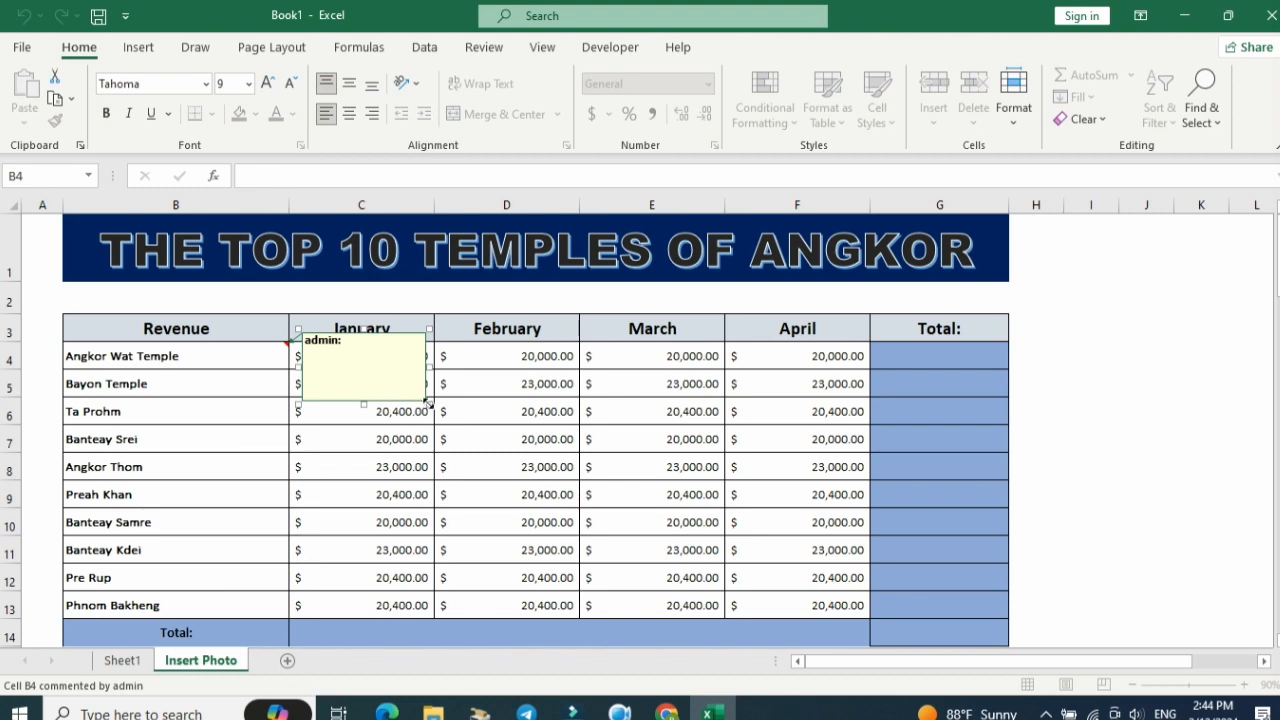
{"action": "left_click_drag", "start_coordinate": [428, 404], "coordinate": [691, 541]}
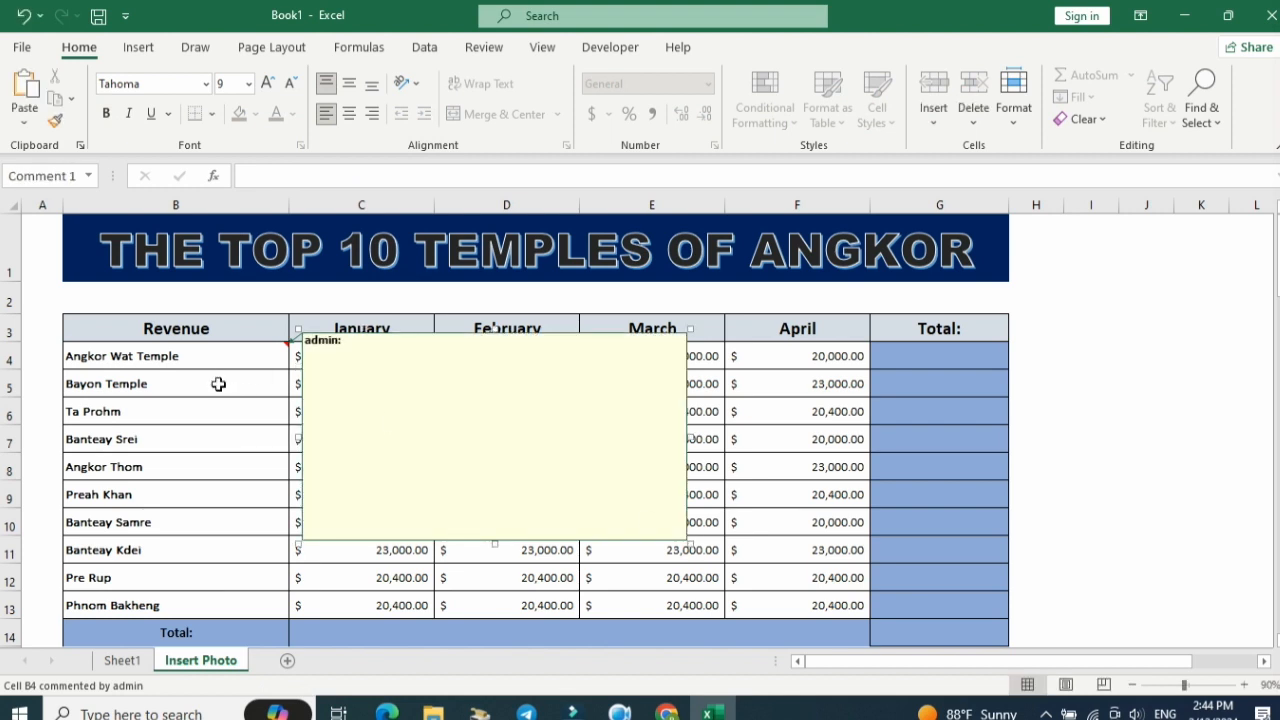
{"action": "left_click", "coordinate": [165, 348]}
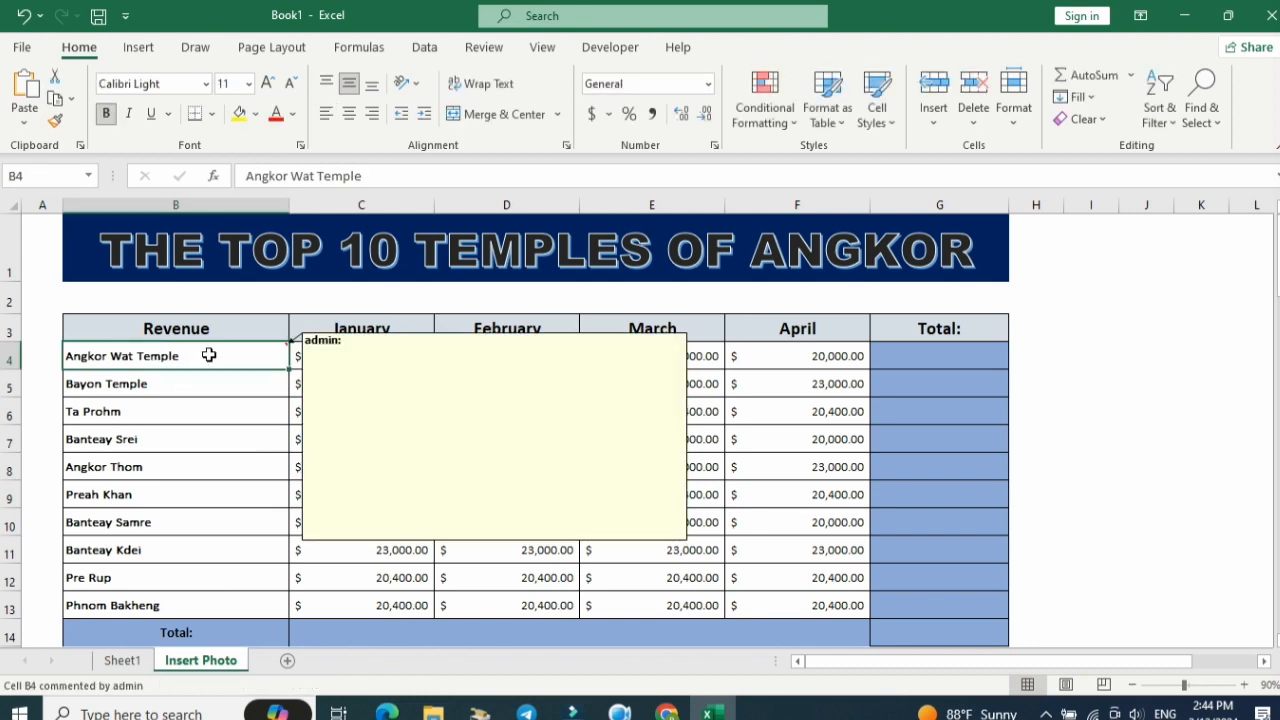
{"action": "left_click", "coordinate": [140, 380]}
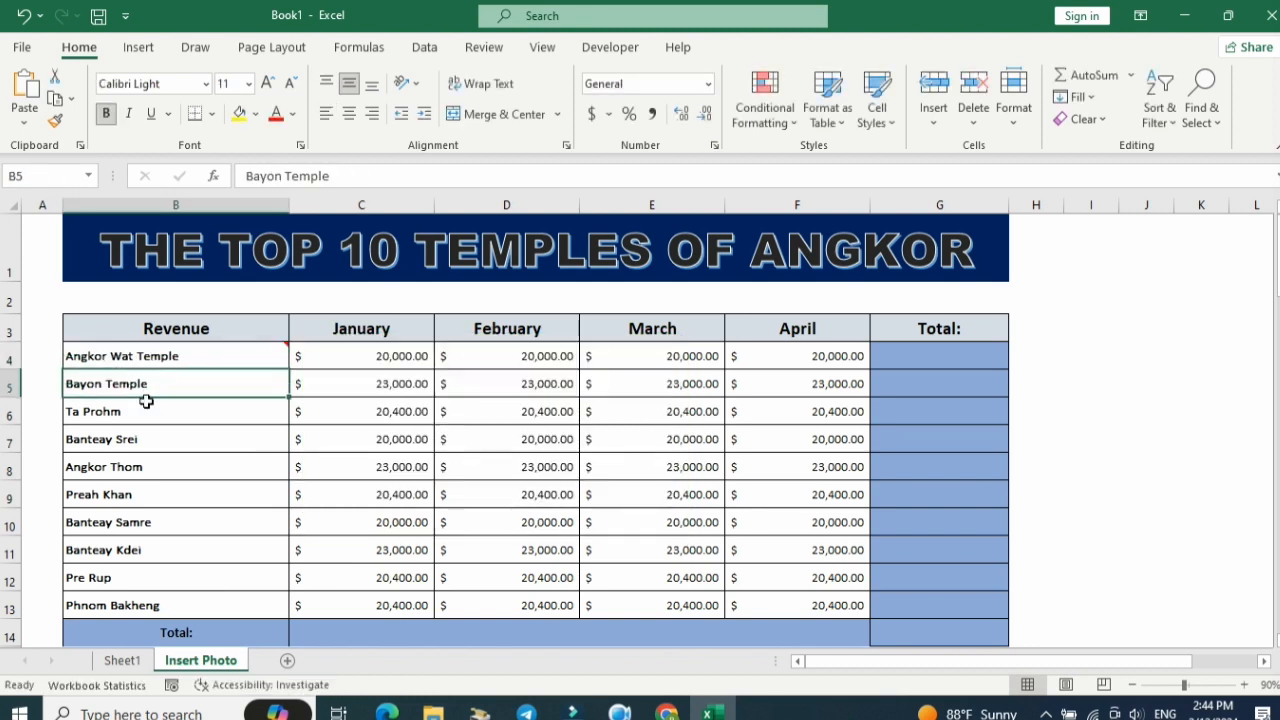
{"action": "left_click", "coordinate": [146, 405]}
{"action": "left_click", "coordinate": [166, 440]}
{"action": "left_click", "coordinate": [171, 466]}
{"action": "left_click", "coordinate": [172, 494]}
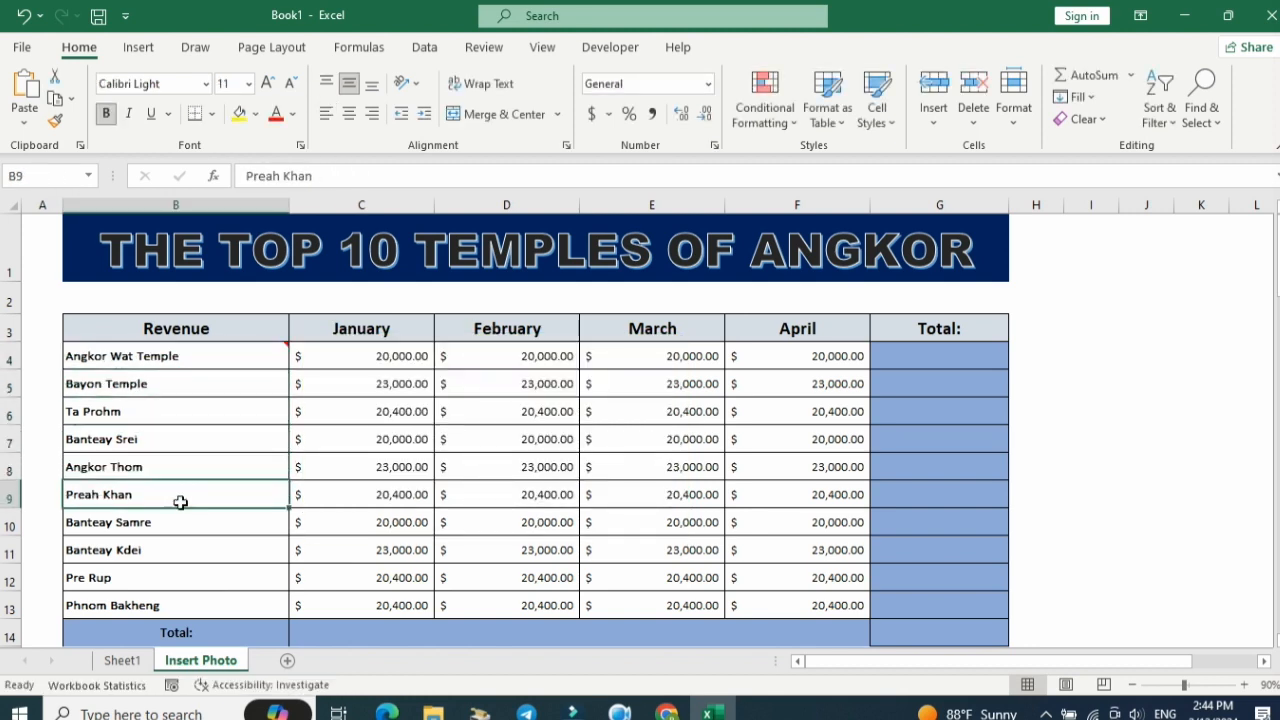
{"action": "left_click", "coordinate": [180, 522]}
{"action": "left_click", "coordinate": [172, 578]}
{"action": "left_click", "coordinate": [172, 605]}
{"action": "left_click", "coordinate": [500, 486]}
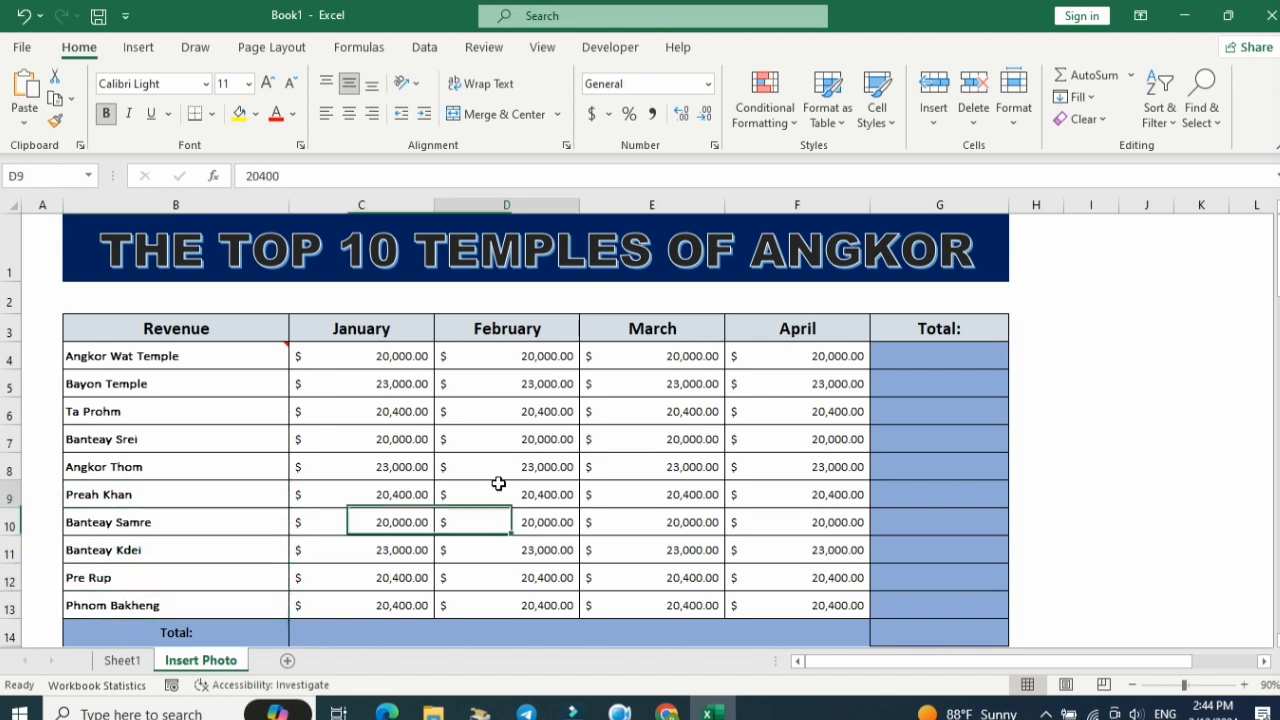
Edit the Angkor Wat Temple comment, enlarging its box over the January to April columns and moving it up to row 2.
{"action": "mouse_move", "coordinate": [286, 354]}
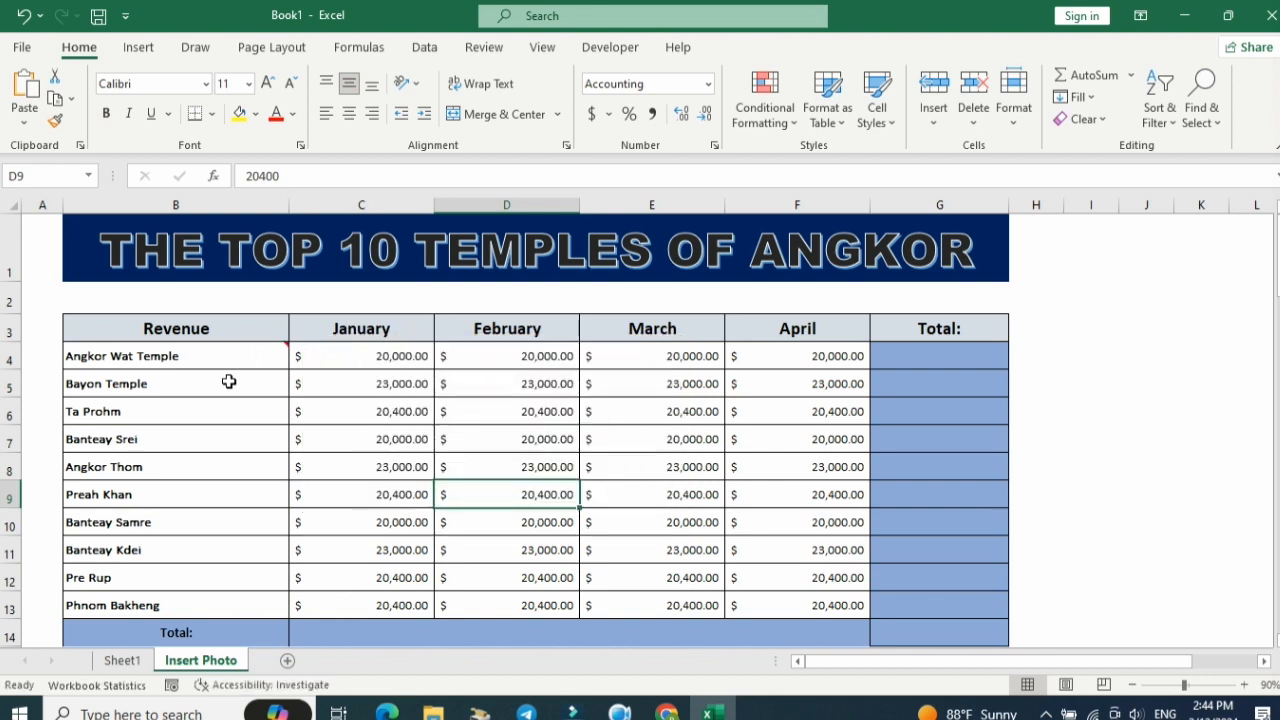
{"action": "right_click", "coordinate": [210, 360]}
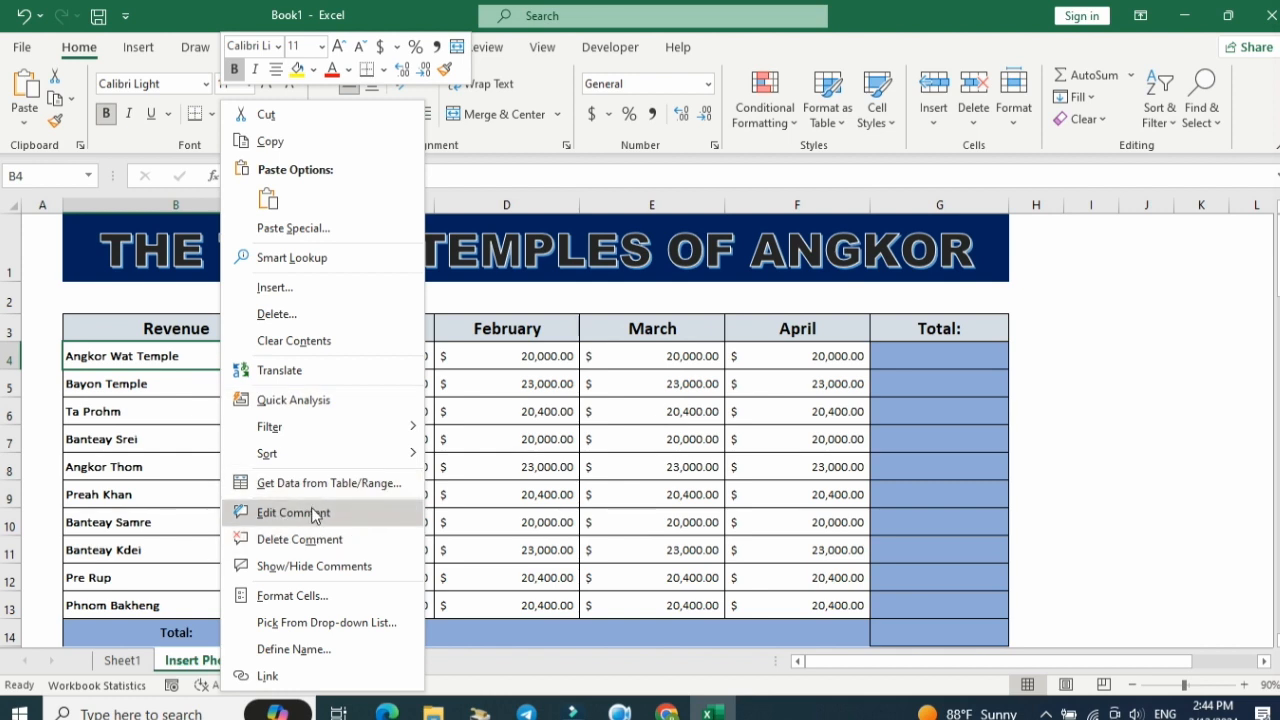
{"action": "left_click", "coordinate": [312, 516]}
{"action": "left_click_drag", "start_coordinate": [689, 546], "coordinate": [872, 642]}
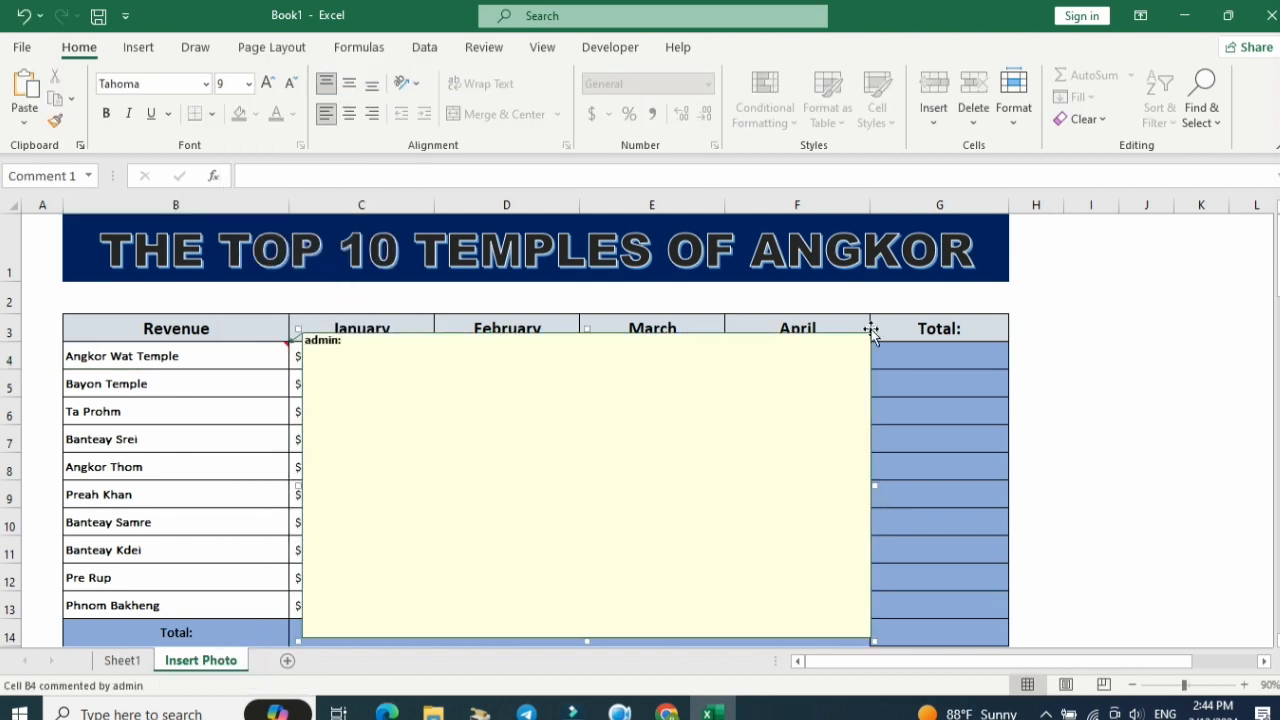
{"action": "left_click_drag", "start_coordinate": [876, 328], "coordinate": [894, 291]}
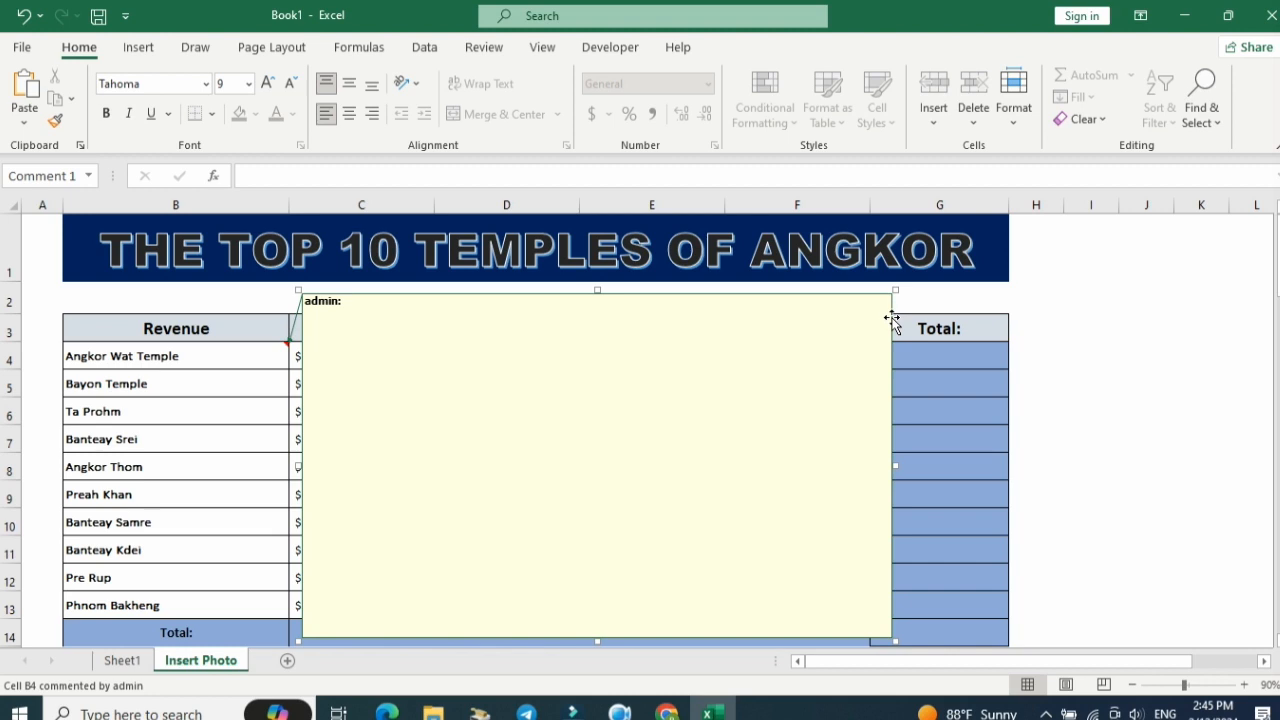
Format the comment with a Pink fill color.
{"action": "right_click", "coordinate": [892, 320]}
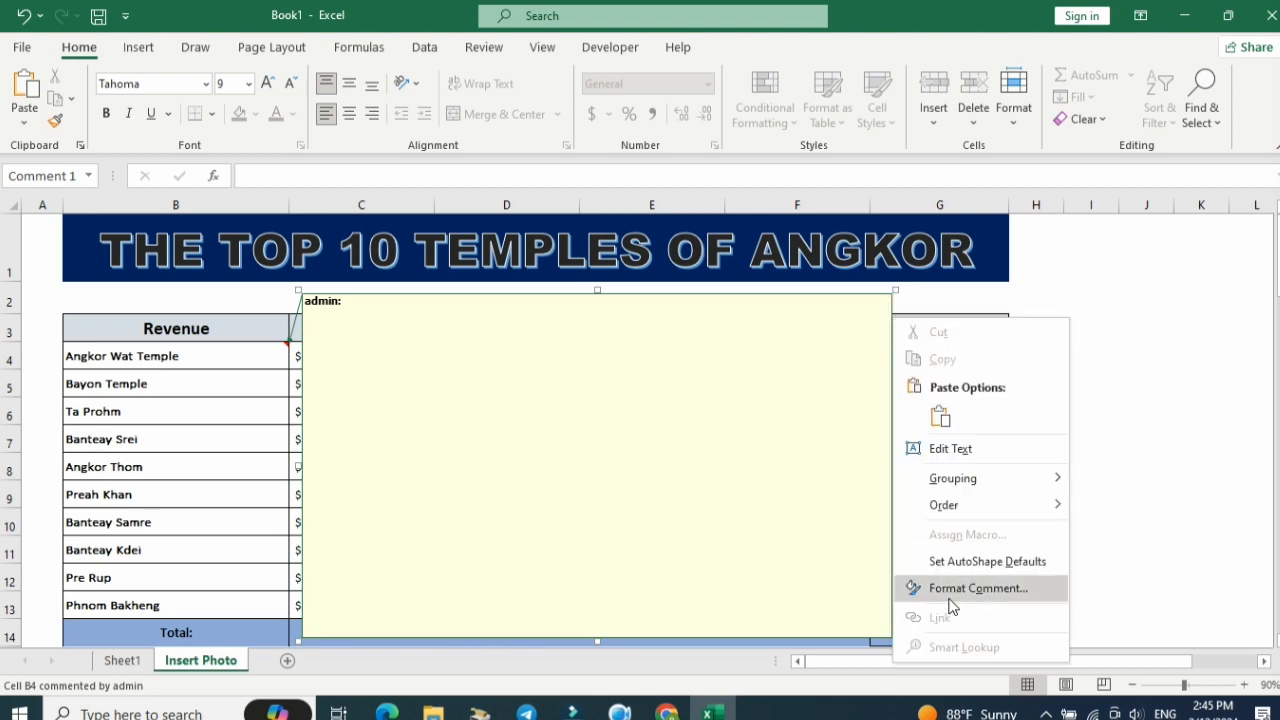
{"action": "left_click", "coordinate": [1021, 592]}
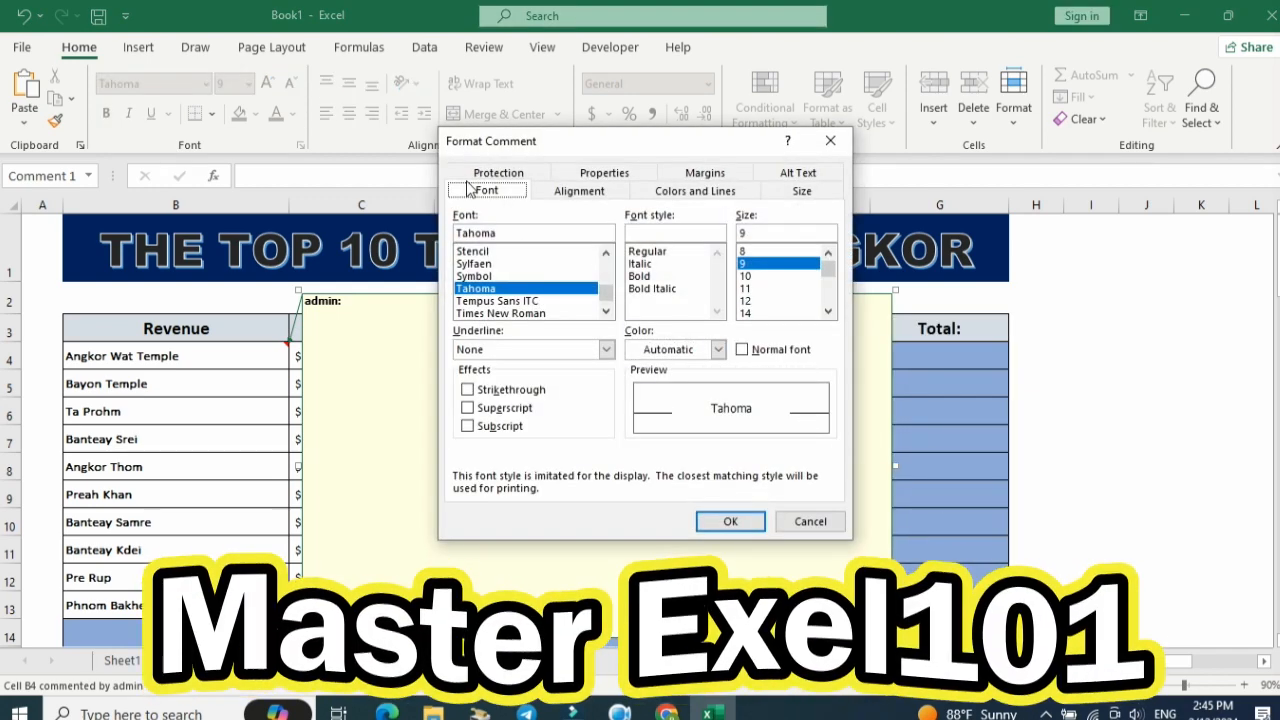
{"action": "left_click", "coordinate": [593, 192]}
{"action": "left_click", "coordinate": [700, 191]}
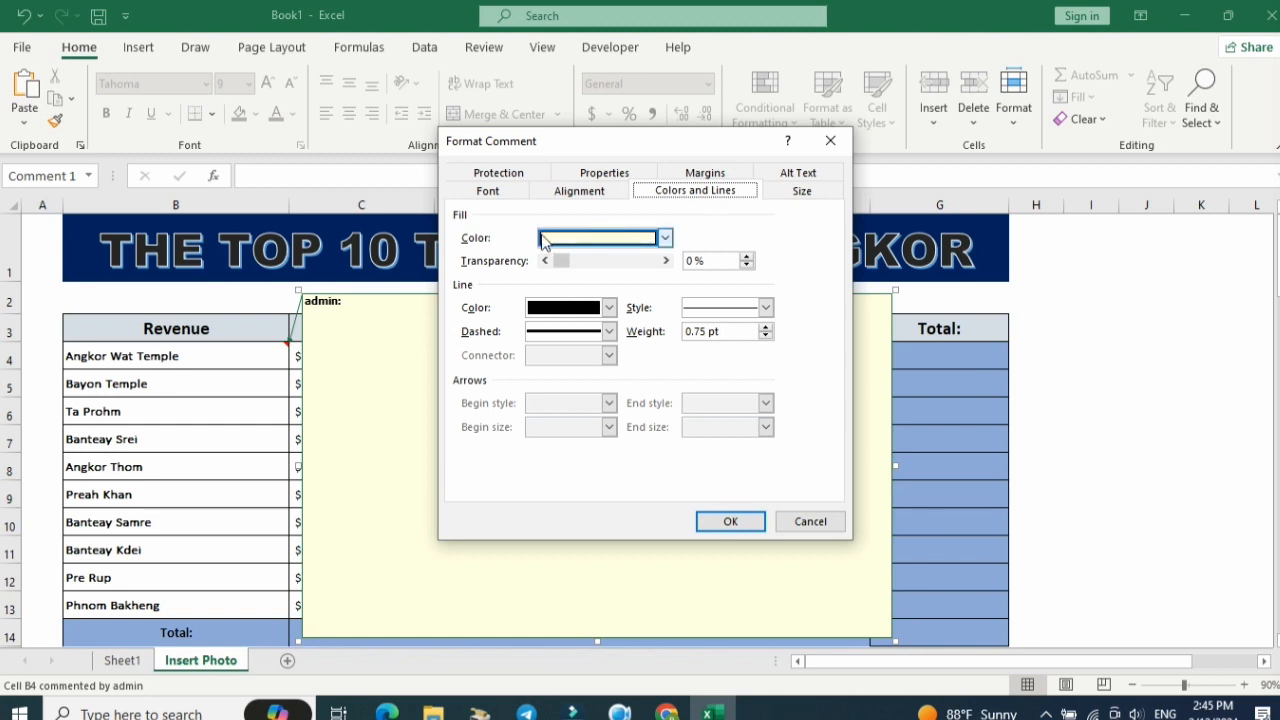
{"action": "left_click", "coordinate": [665, 238]}
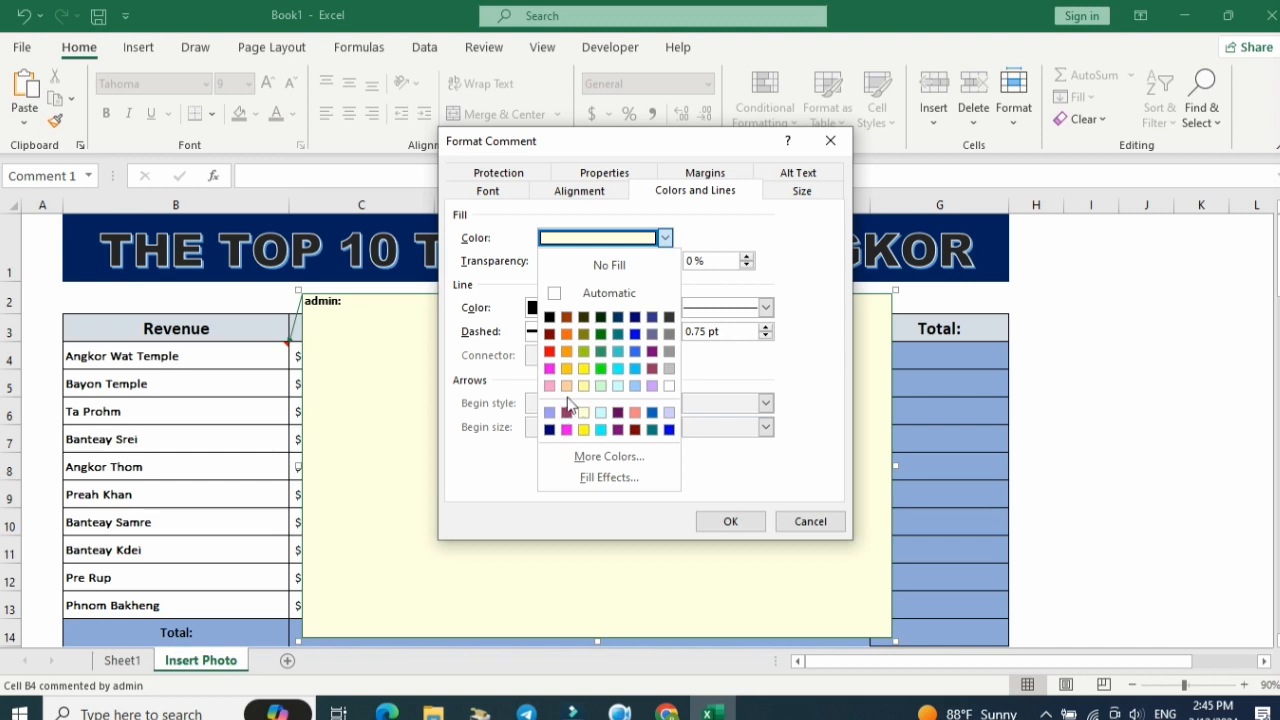
{"action": "left_click", "coordinate": [549, 369]}
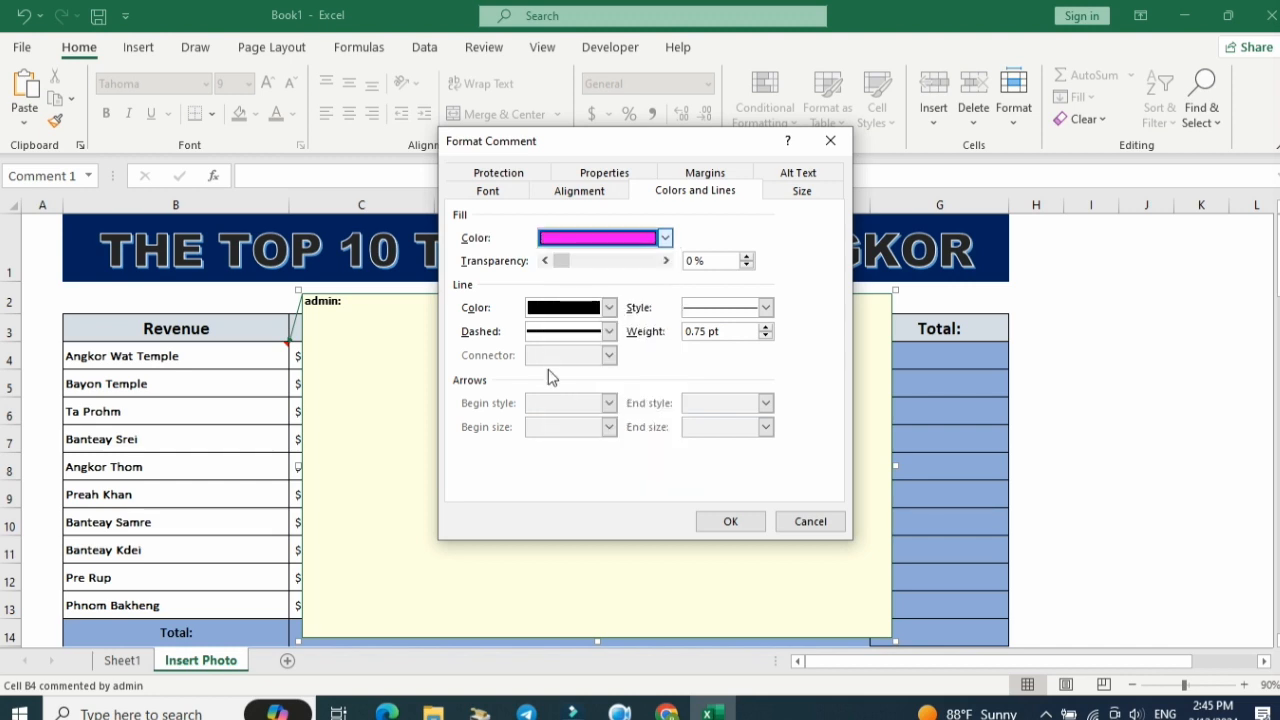
{"action": "left_click", "coordinate": [664, 239]}
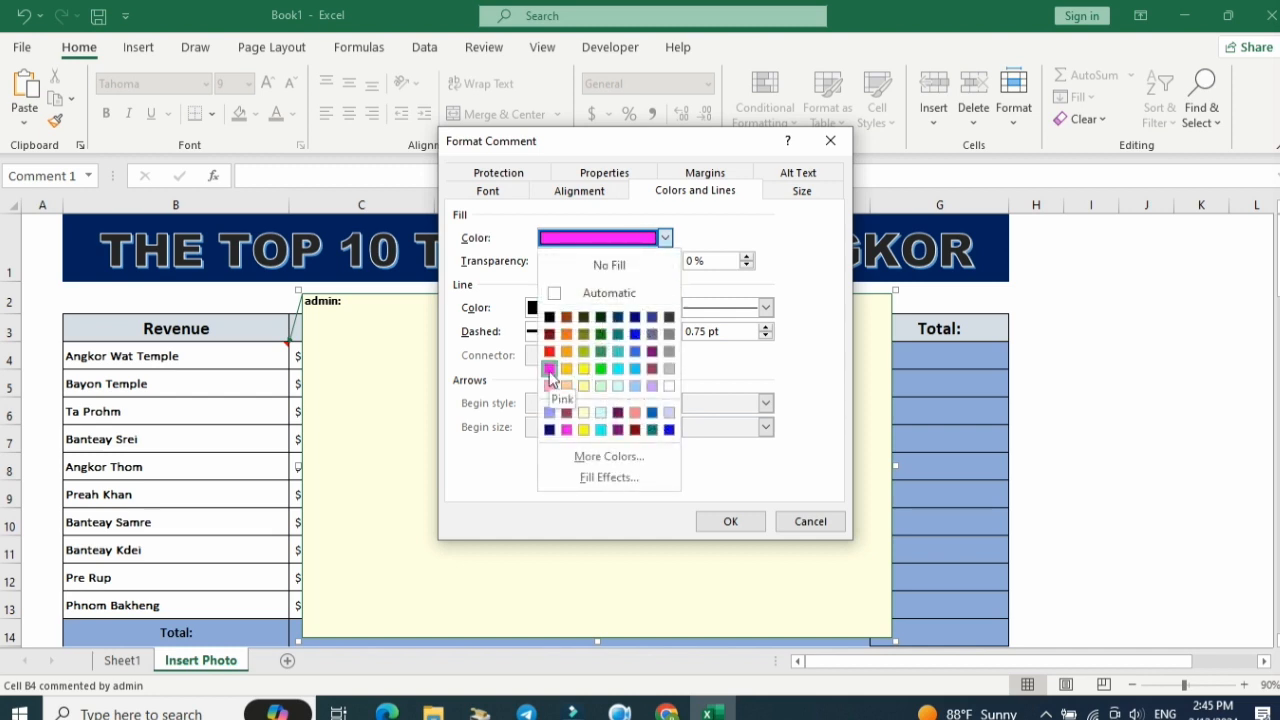
{"action": "left_click", "coordinate": [729, 524]}
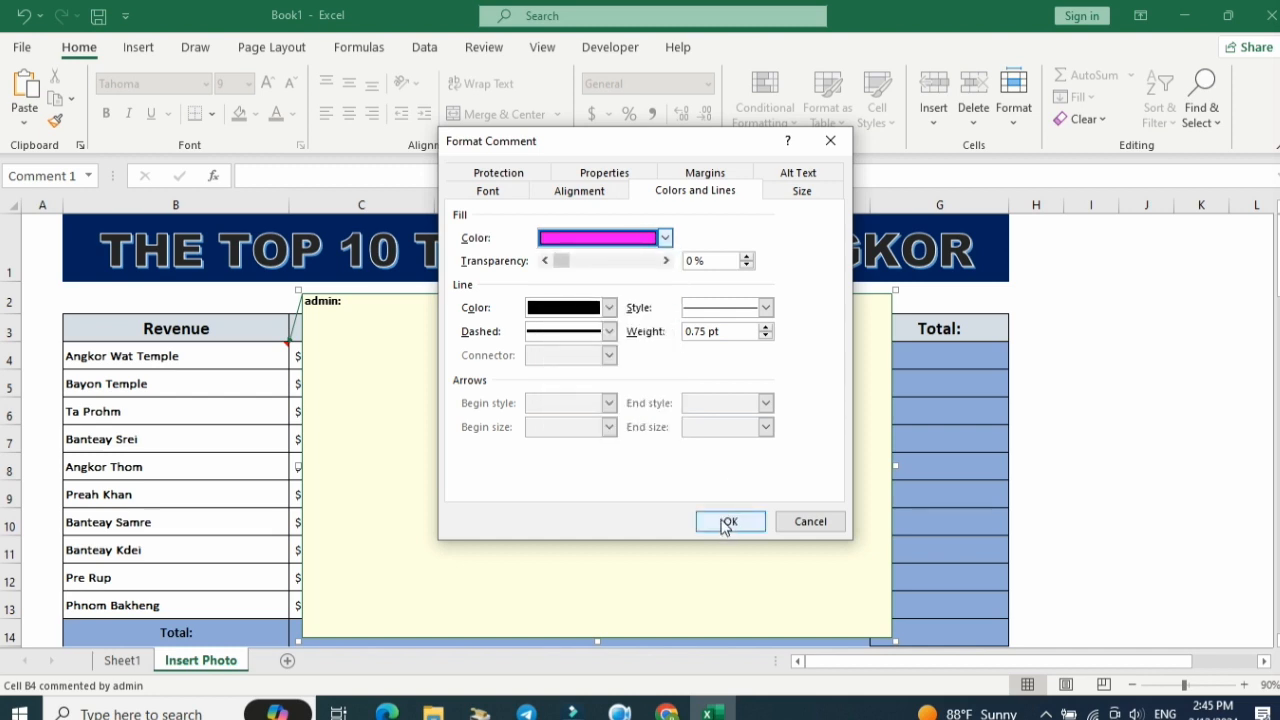
{"action": "left_click", "coordinate": [730, 522]}
{"action": "left_click", "coordinate": [1025, 405]}
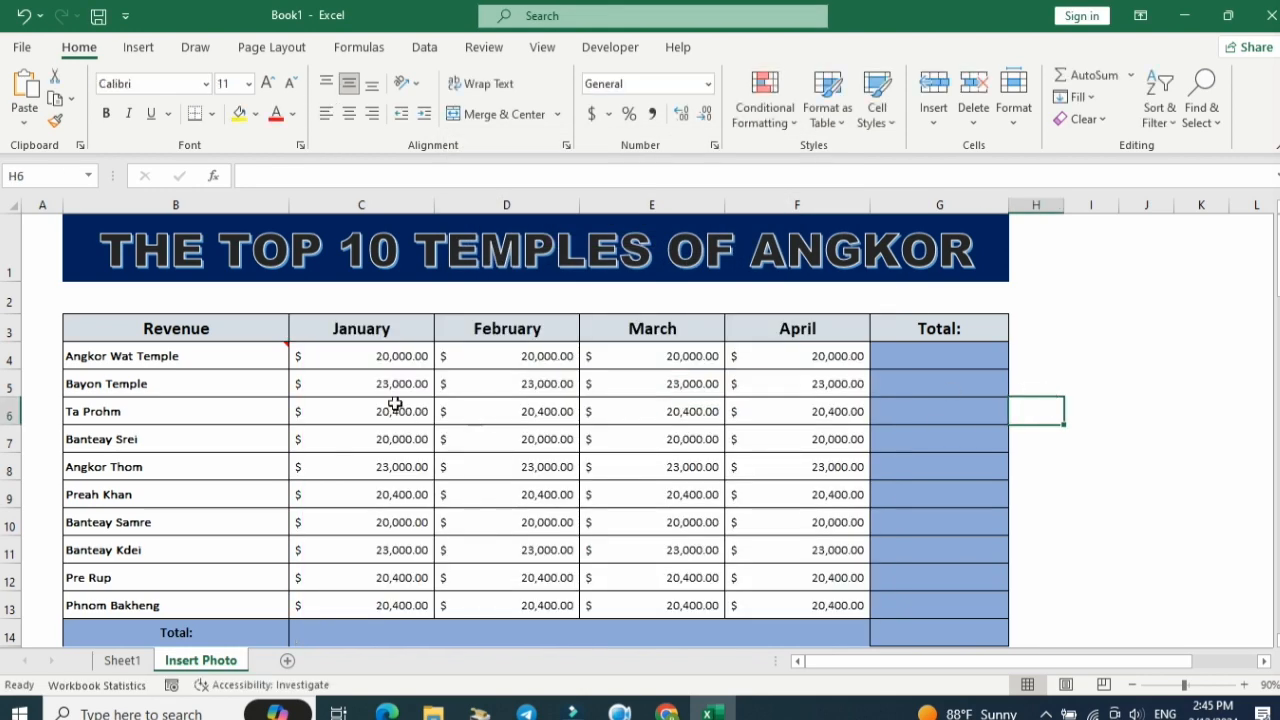
Reopen the comment's formatting dialog and review its line color and line style options.
{"action": "left_click", "coordinate": [262, 356]}
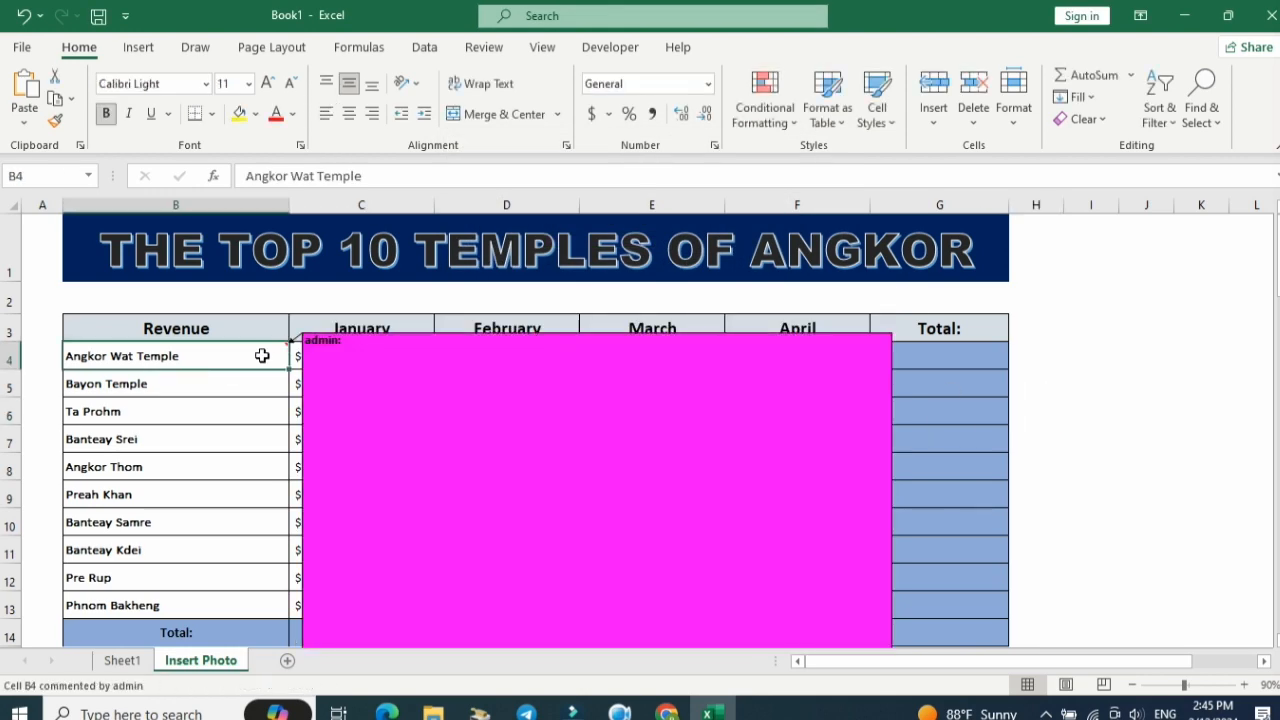
{"action": "right_click", "coordinate": [262, 356]}
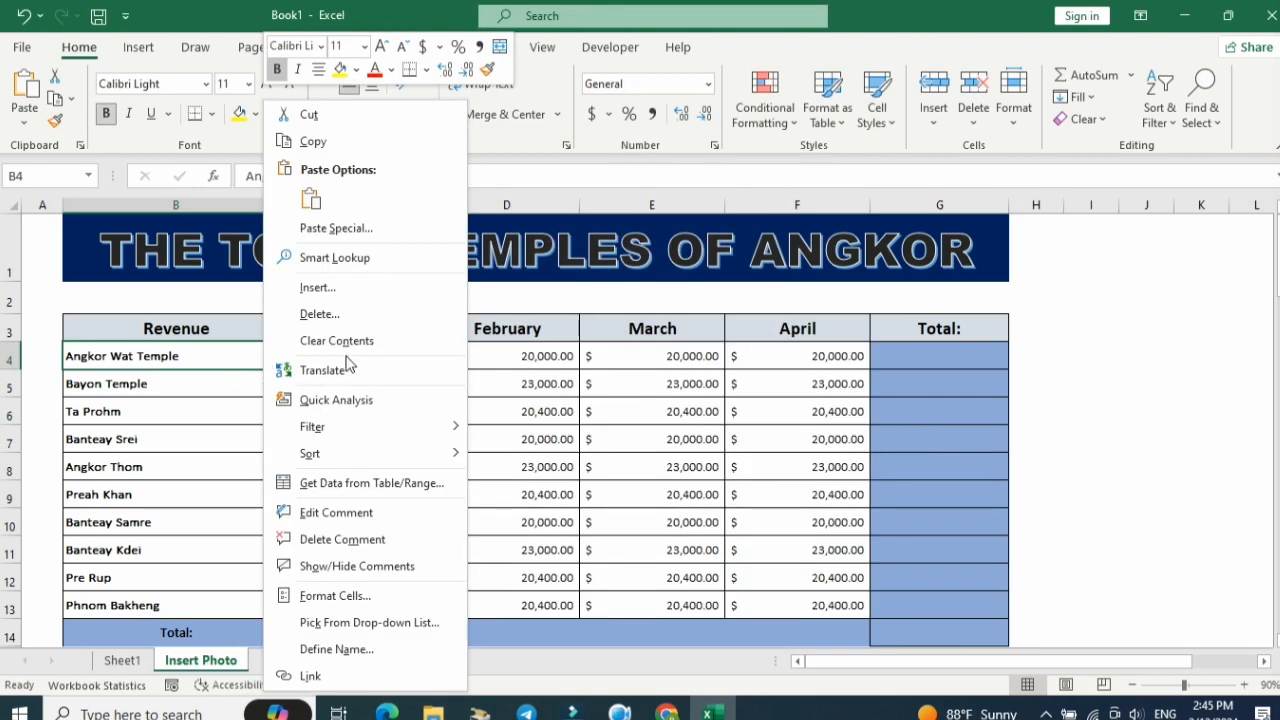
{"action": "left_click", "coordinate": [355, 512]}
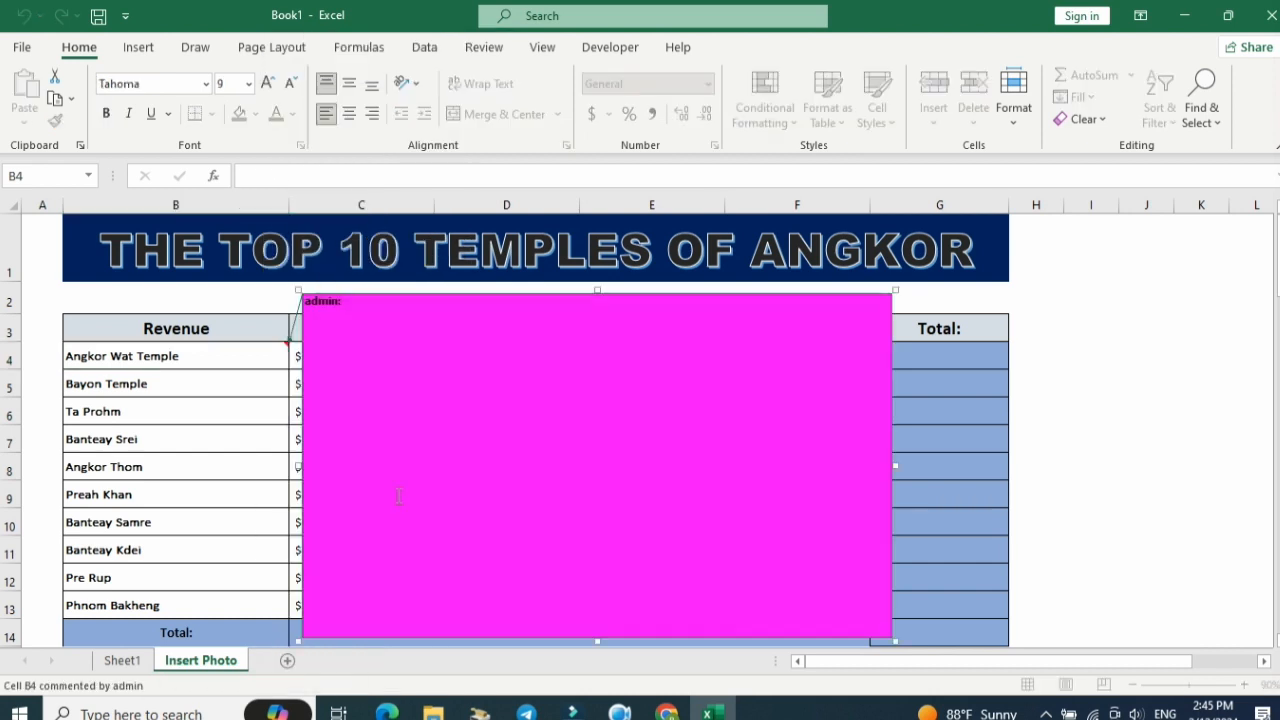
{"action": "left_click", "coordinate": [706, 293]}
{"action": "right_click", "coordinate": [706, 293]}
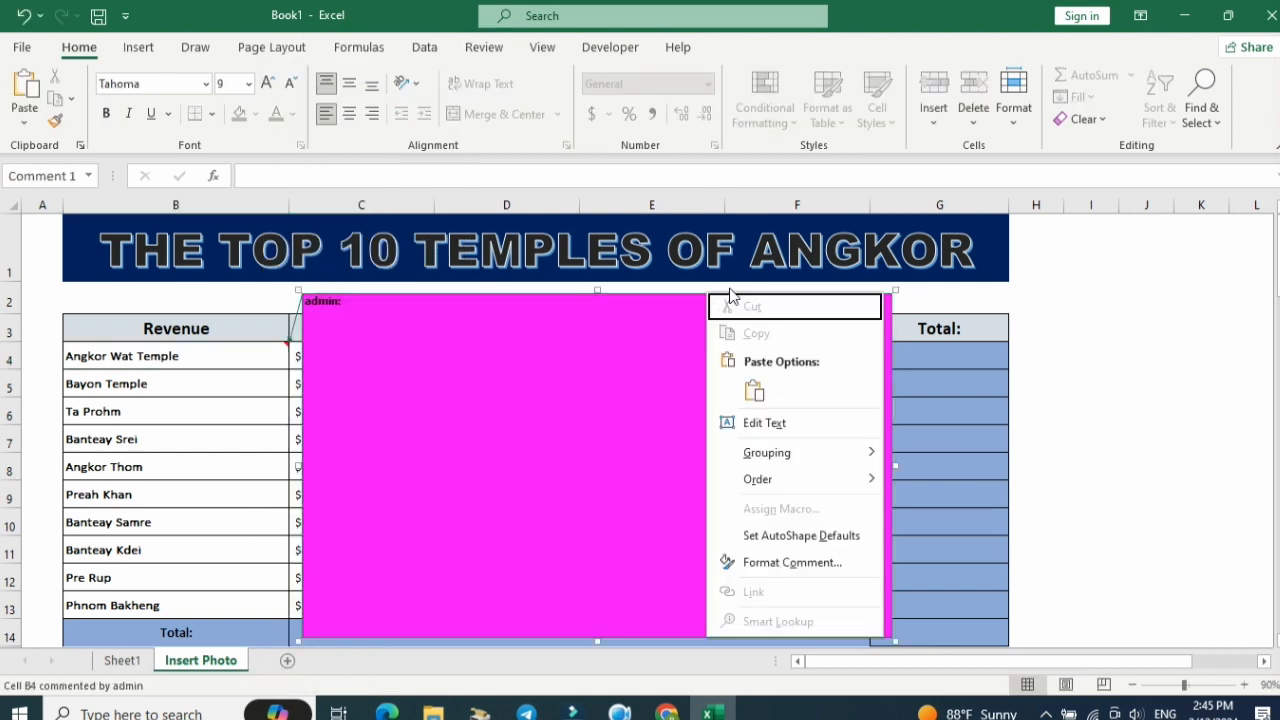
{"action": "left_click", "coordinate": [855, 568]}
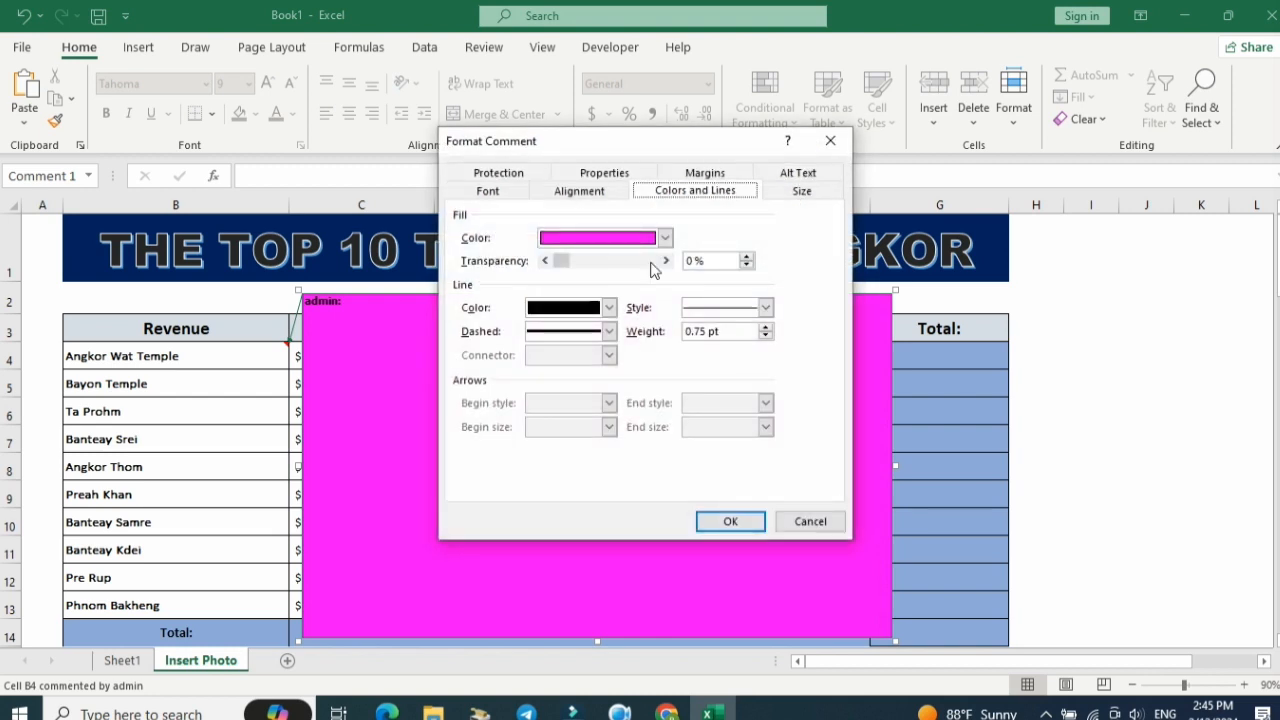
{"action": "left_click", "coordinate": [609, 310]}
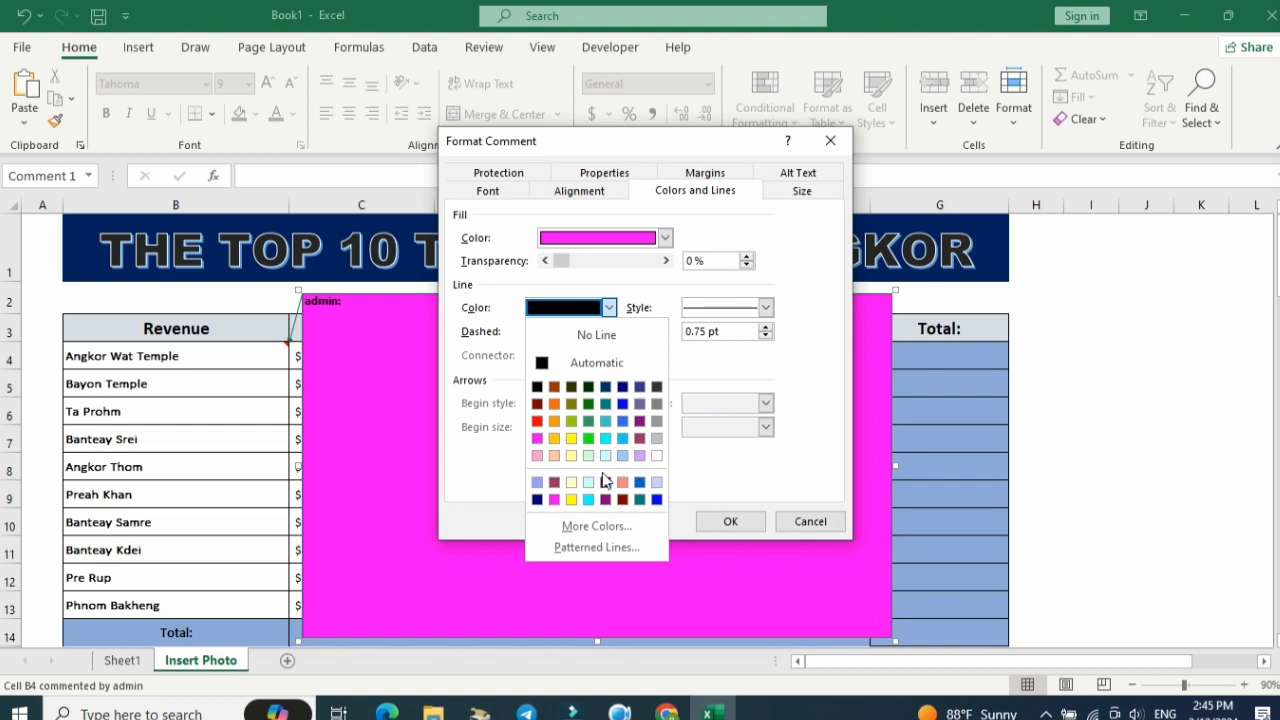
{"action": "left_click", "coordinate": [788, 342]}
{"action": "left_click", "coordinate": [766, 307]}
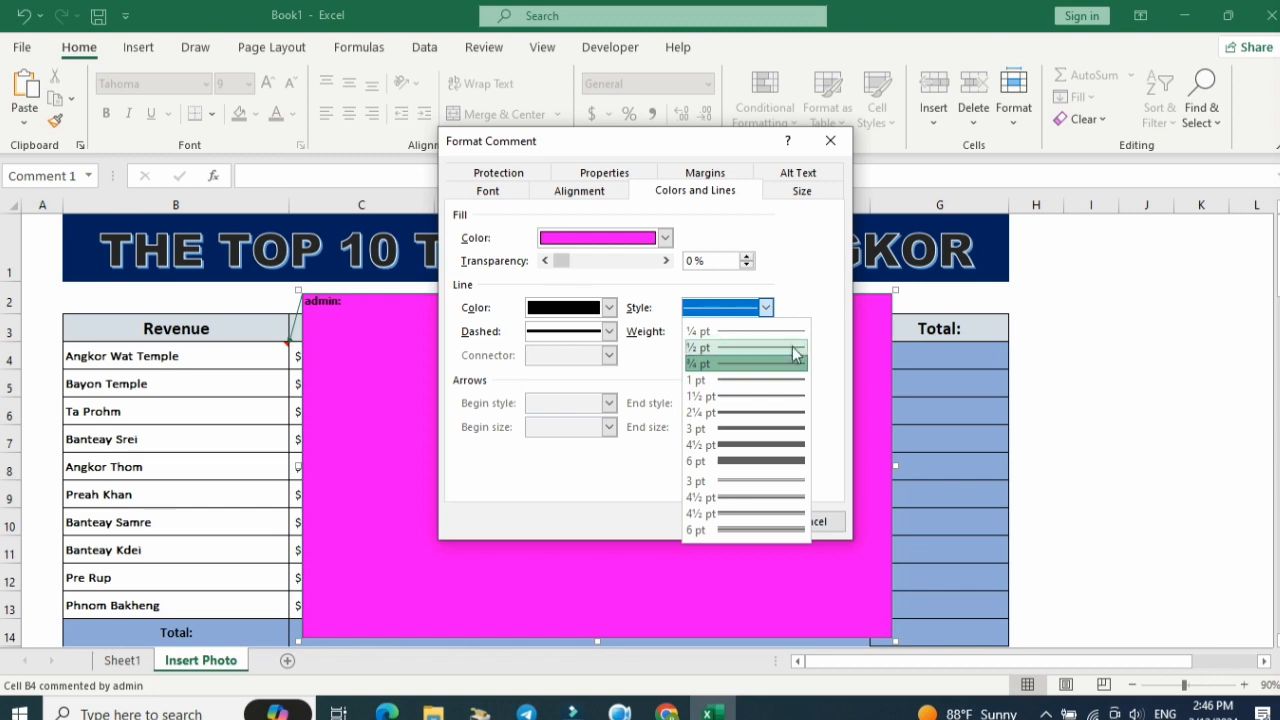
{"action": "left_click", "coordinate": [797, 290]}
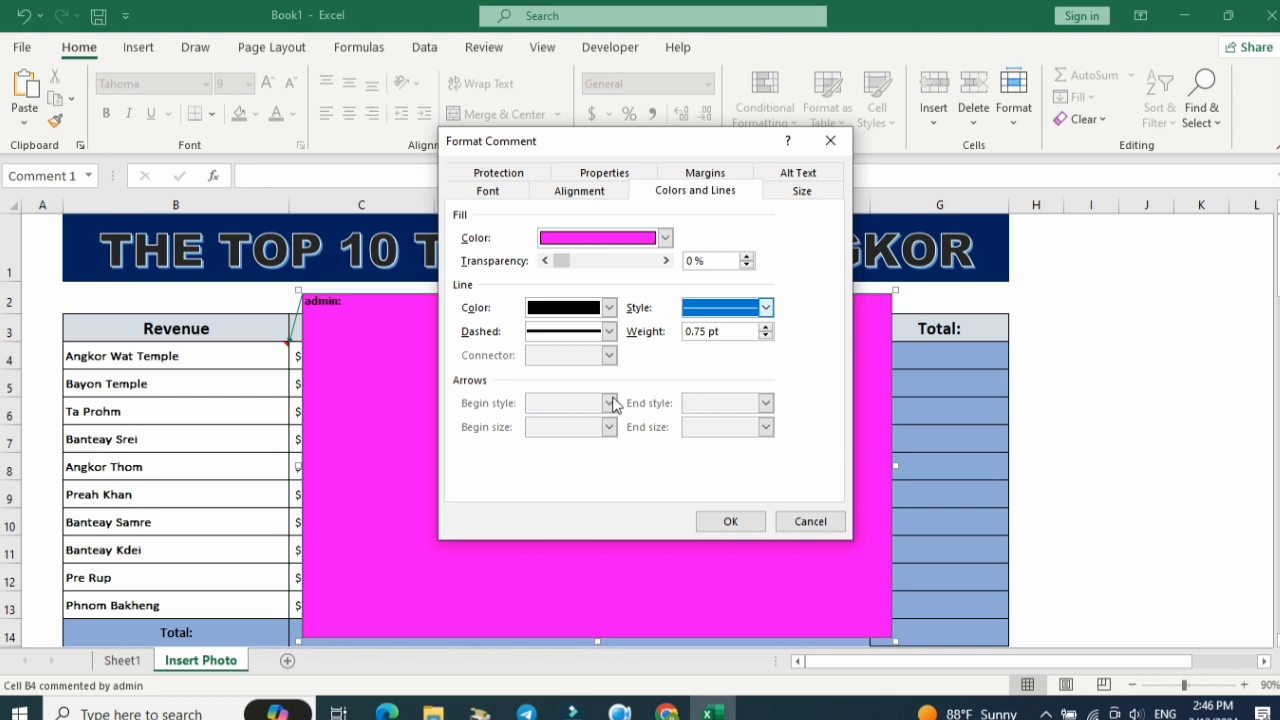
Fill the Angkor Wat Temple comment with the picture 1. Angkor-Wat from the Desktop Temple folder.
{"action": "left_click", "coordinate": [666, 239]}
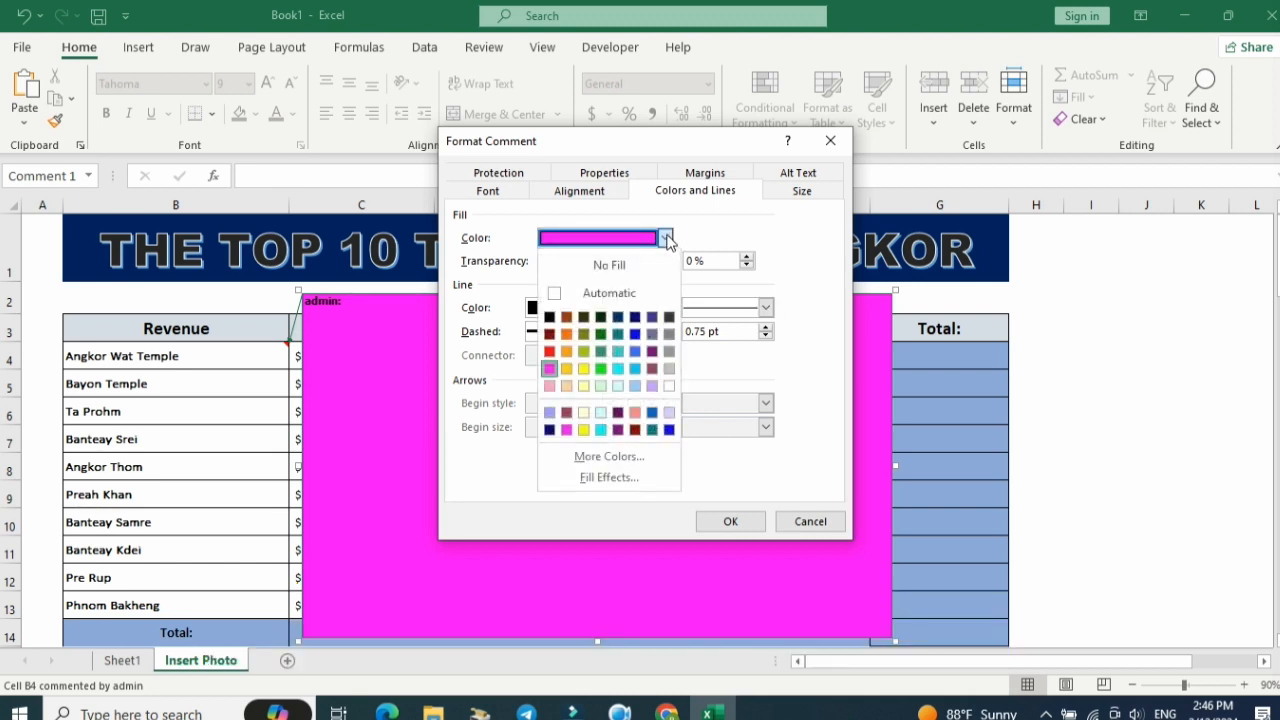
{"action": "left_click", "coordinate": [612, 480]}
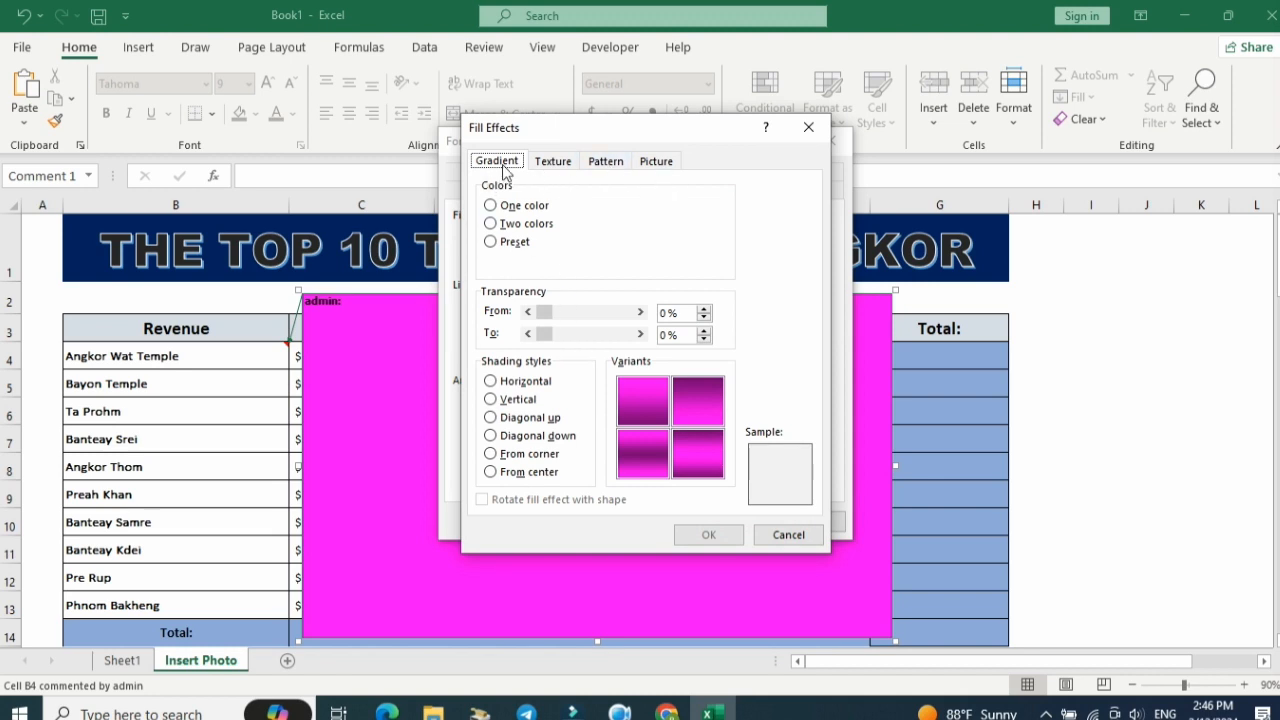
{"action": "left_click", "coordinate": [668, 166]}
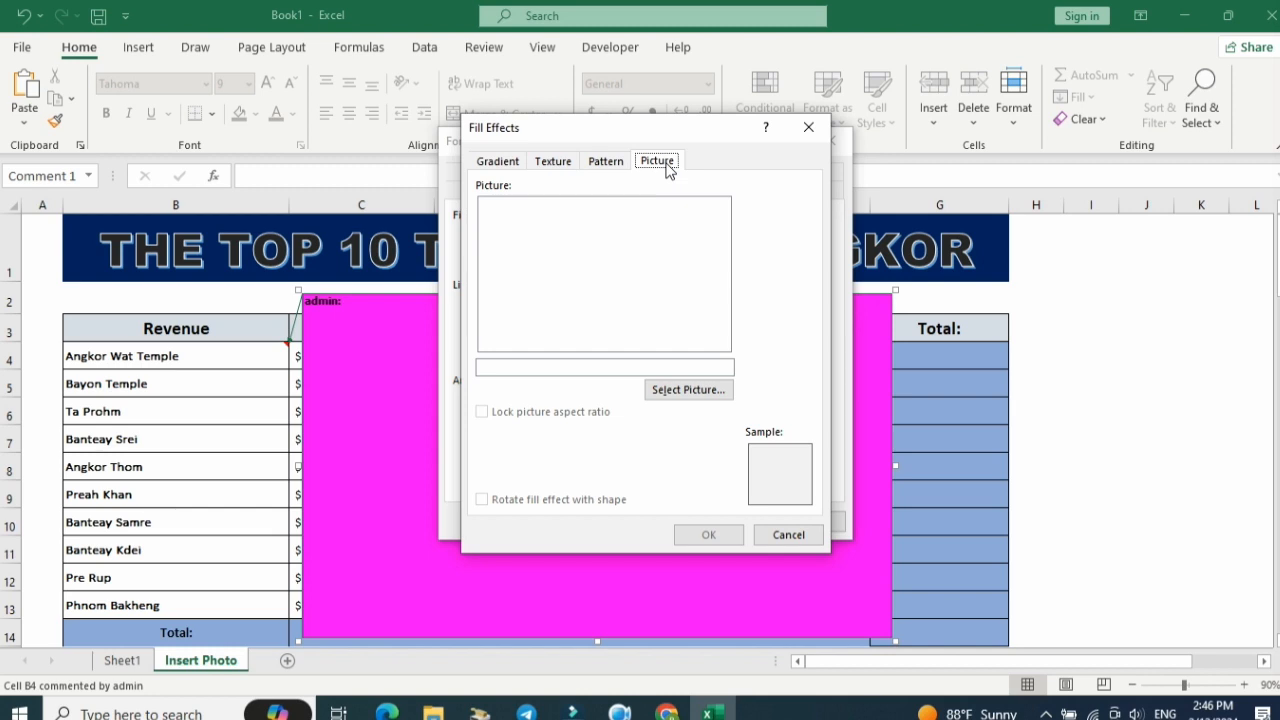
{"action": "left_click", "coordinate": [700, 392]}
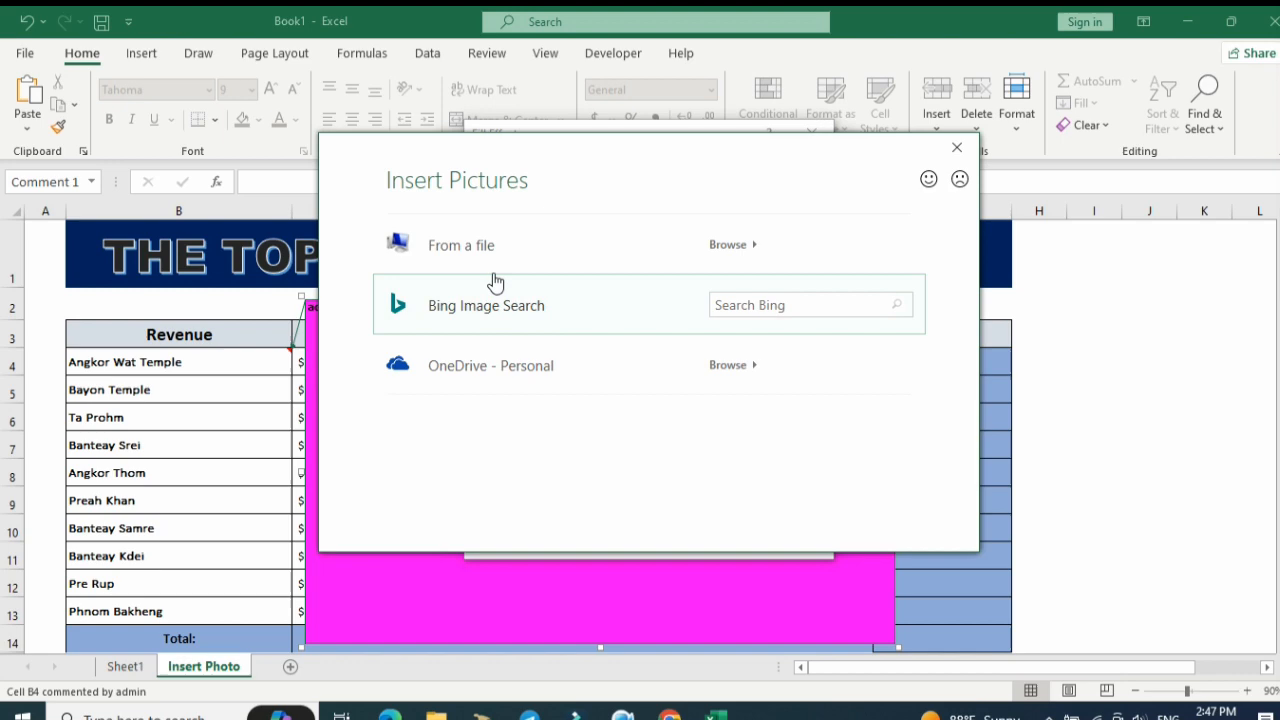
{"action": "left_click", "coordinate": [737, 245]}
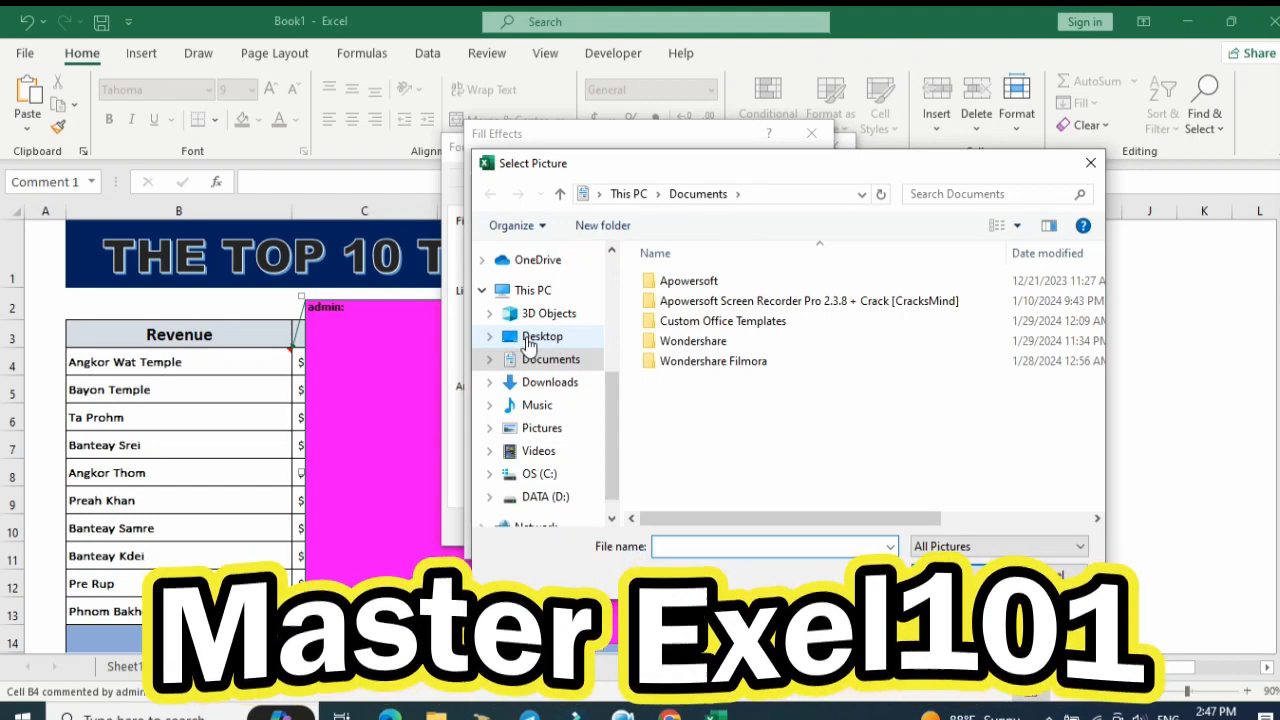
{"action": "left_click", "coordinate": [531, 338]}
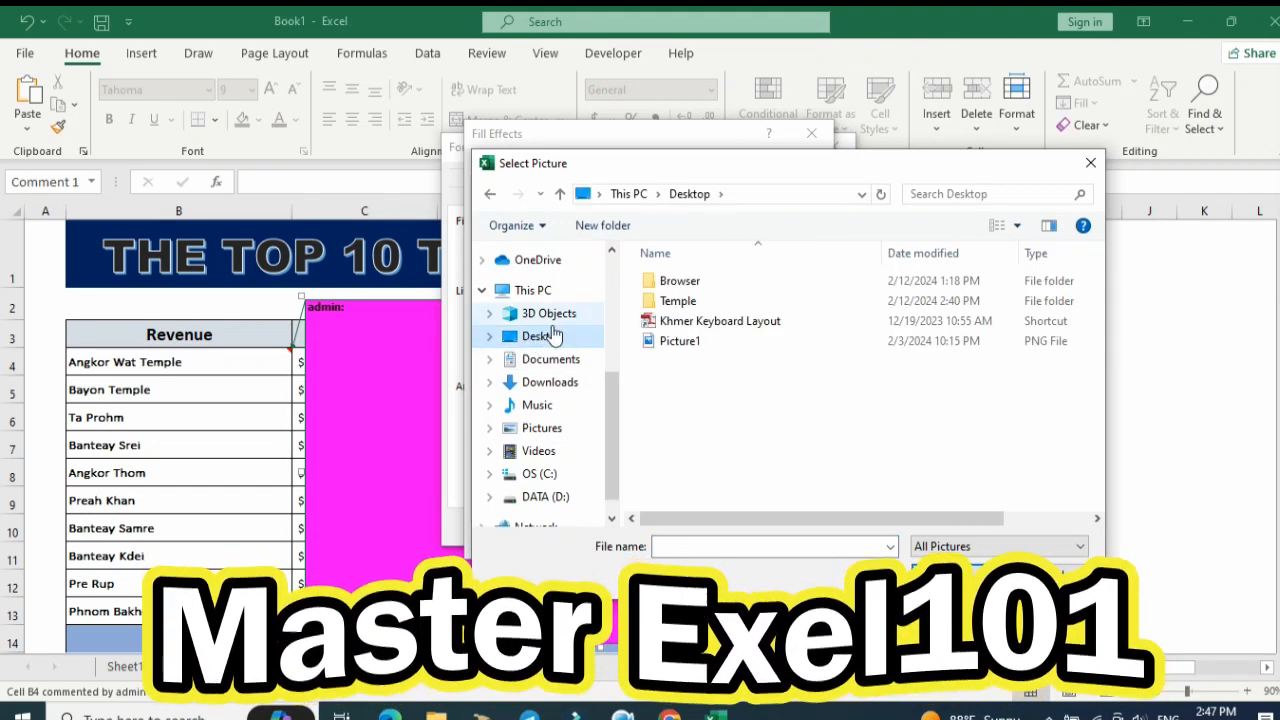
{"action": "double_click", "coordinate": [684, 302]}
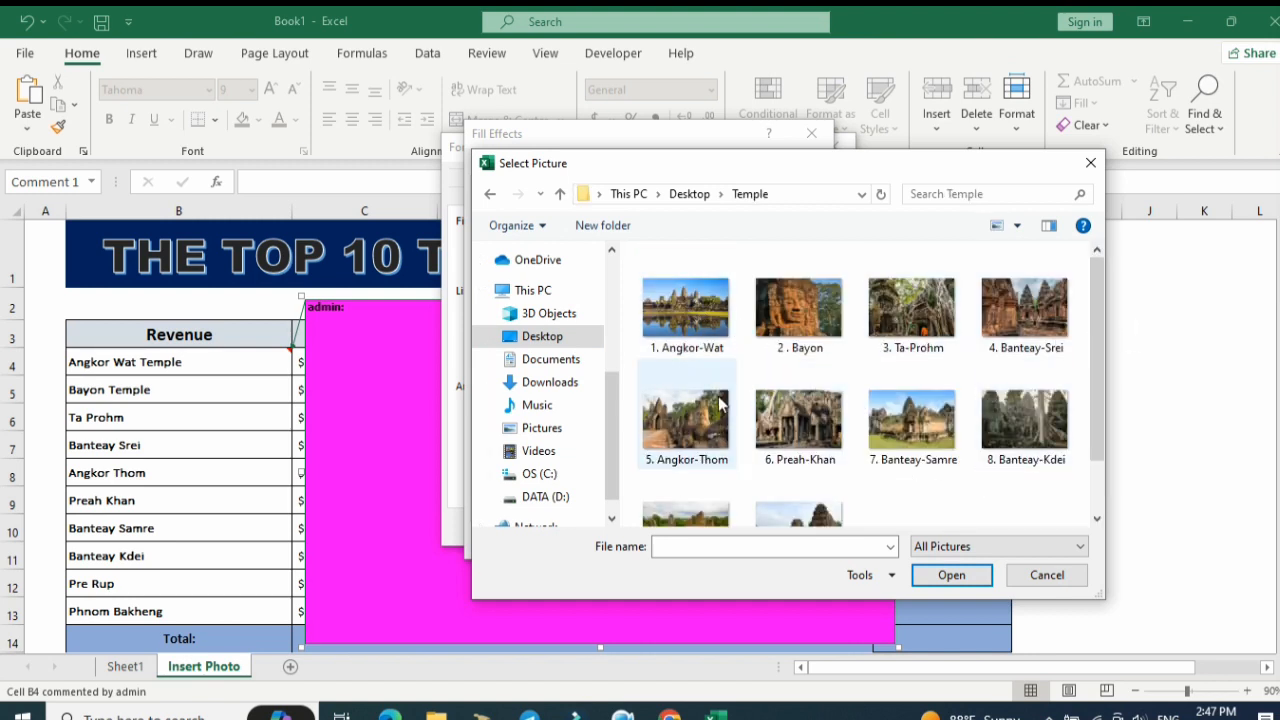
{"action": "left_click", "coordinate": [688, 314]}
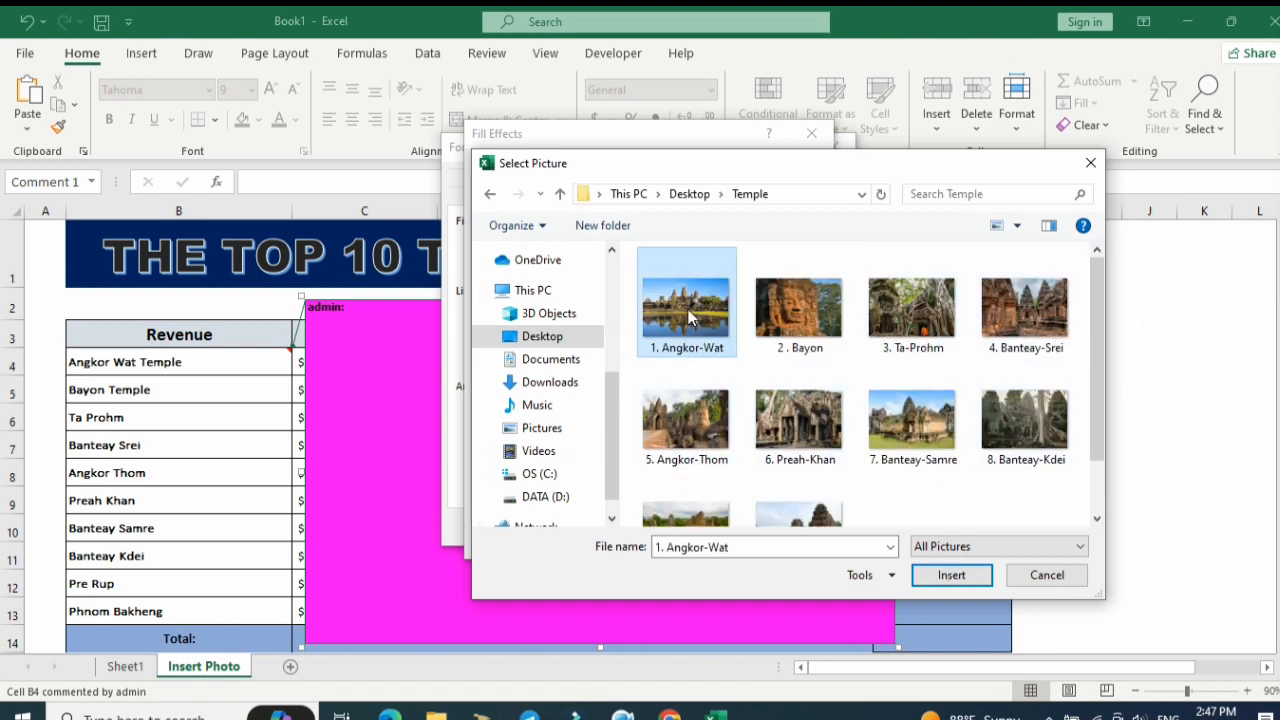
{"action": "left_click", "coordinate": [951, 575]}
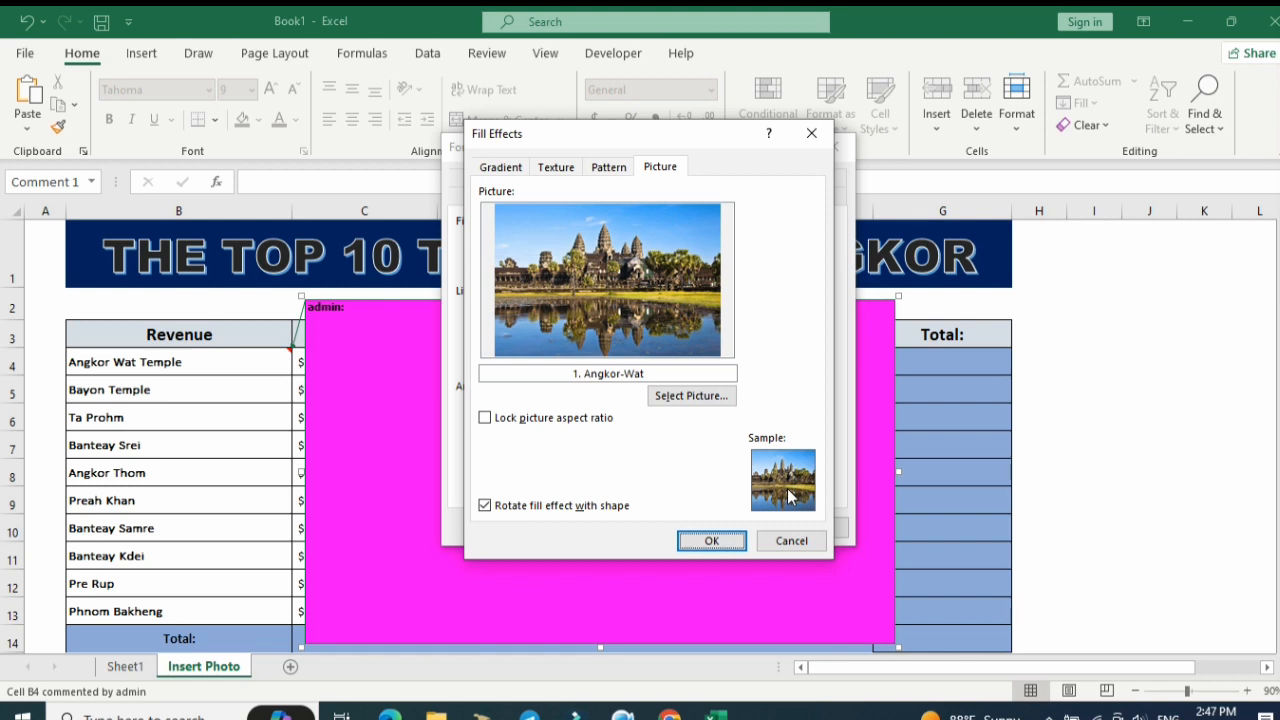
{"action": "left_click", "coordinate": [712, 541]}
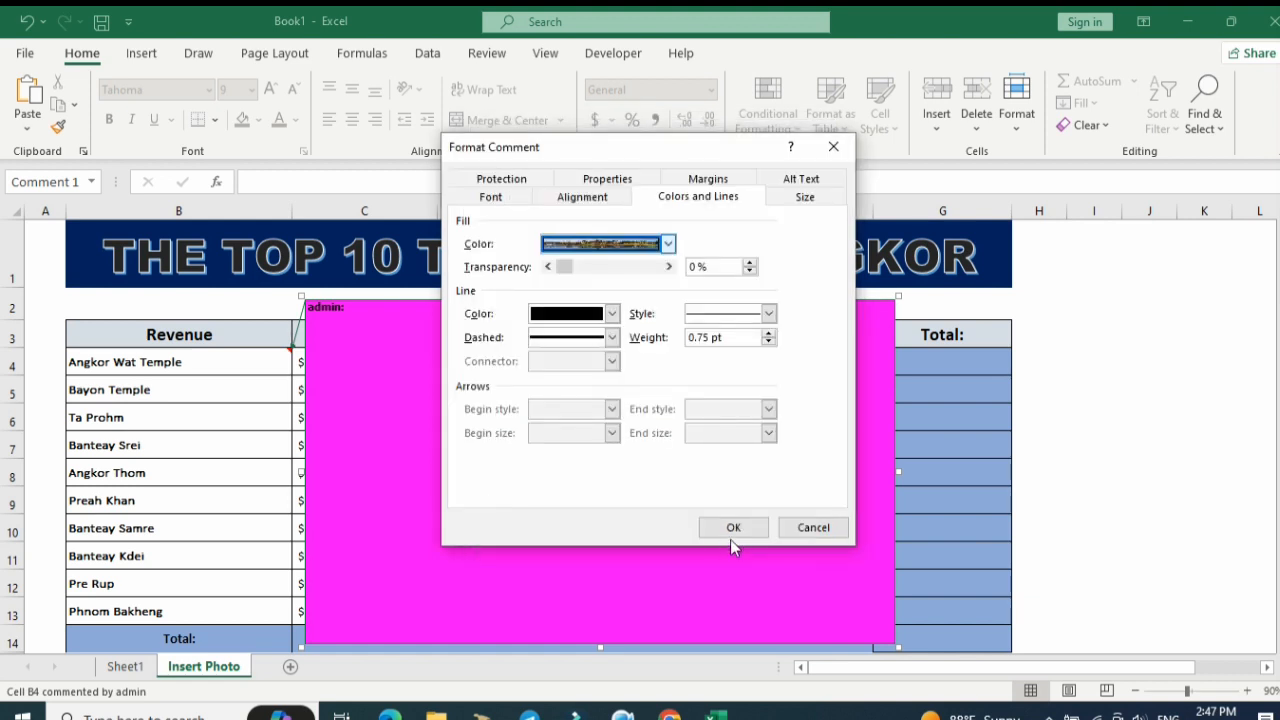
{"action": "left_click", "coordinate": [732, 530]}
{"action": "left_click", "coordinate": [1045, 484]}
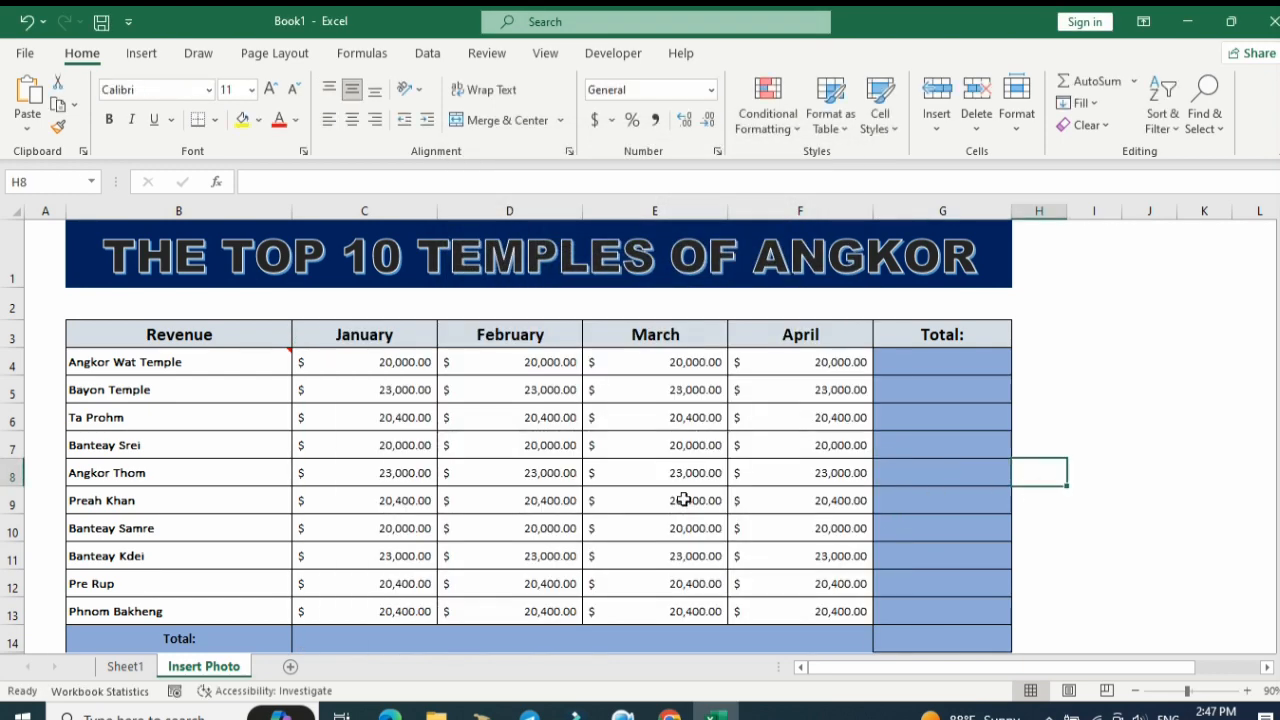
Select the Angkor Wat Temple cell to check its picture comment.
{"action": "left_click", "coordinate": [180, 362]}
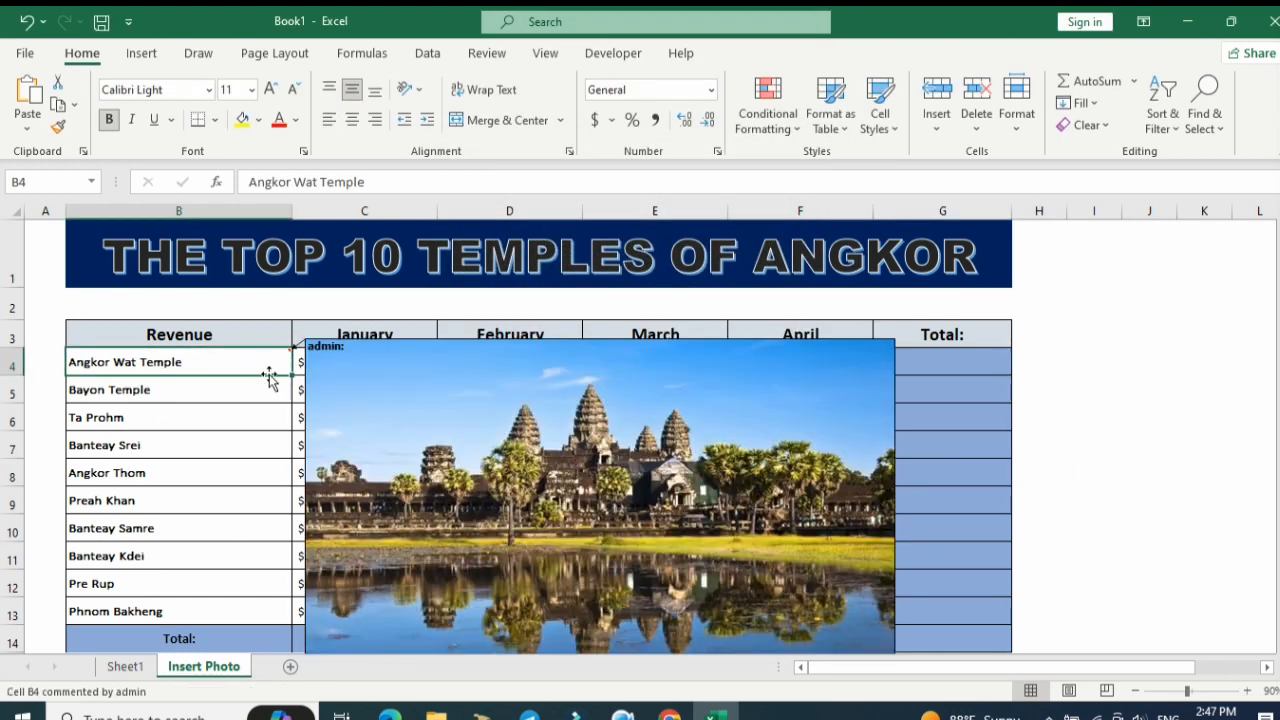
{"action": "mouse_move", "coordinate": [269, 366]}
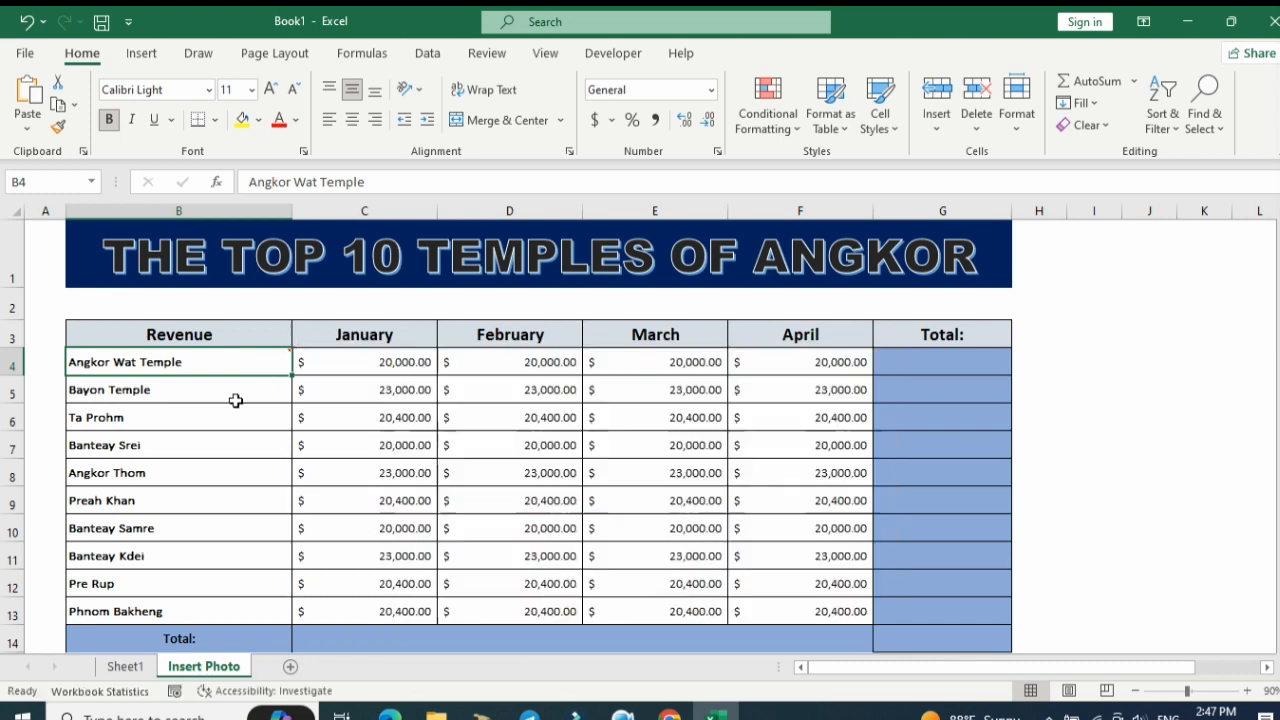
{"action": "left_click", "coordinate": [213, 418]}
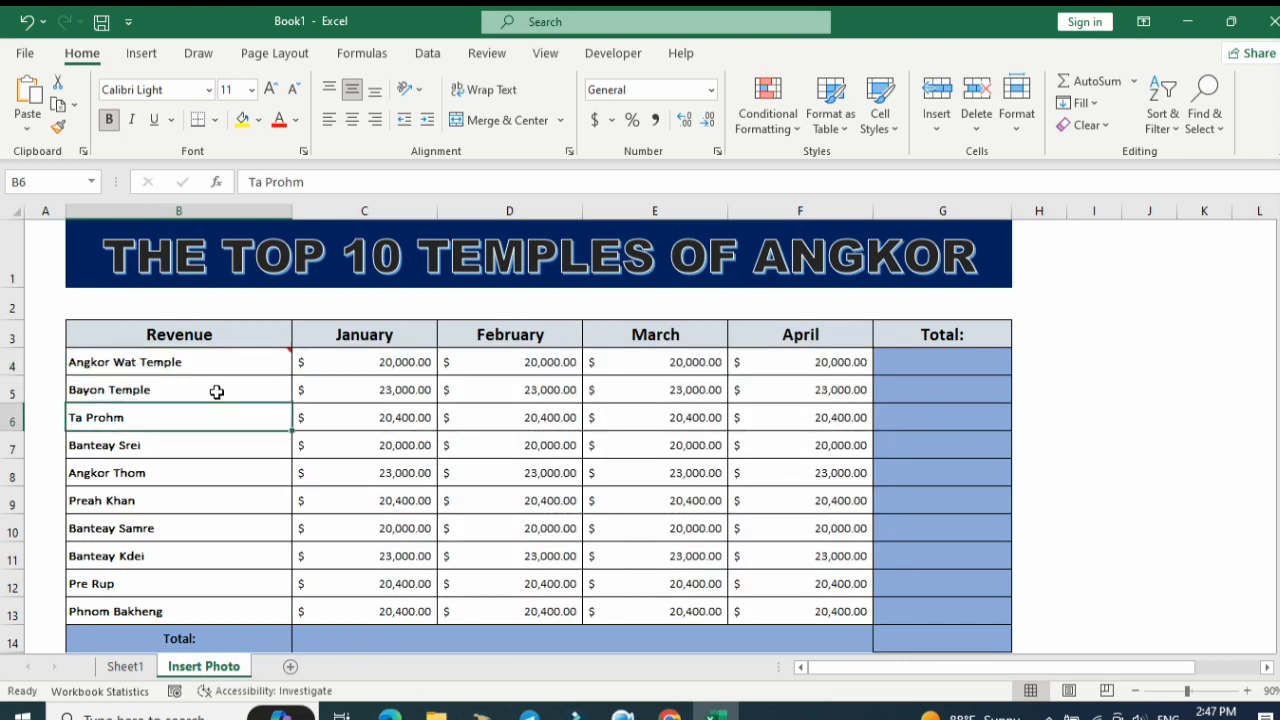
Insert a comment on the Bayon Temple cell and enlarge it over columns C to F, moving it up to row 3.
{"action": "right_click", "coordinate": [216, 392]}
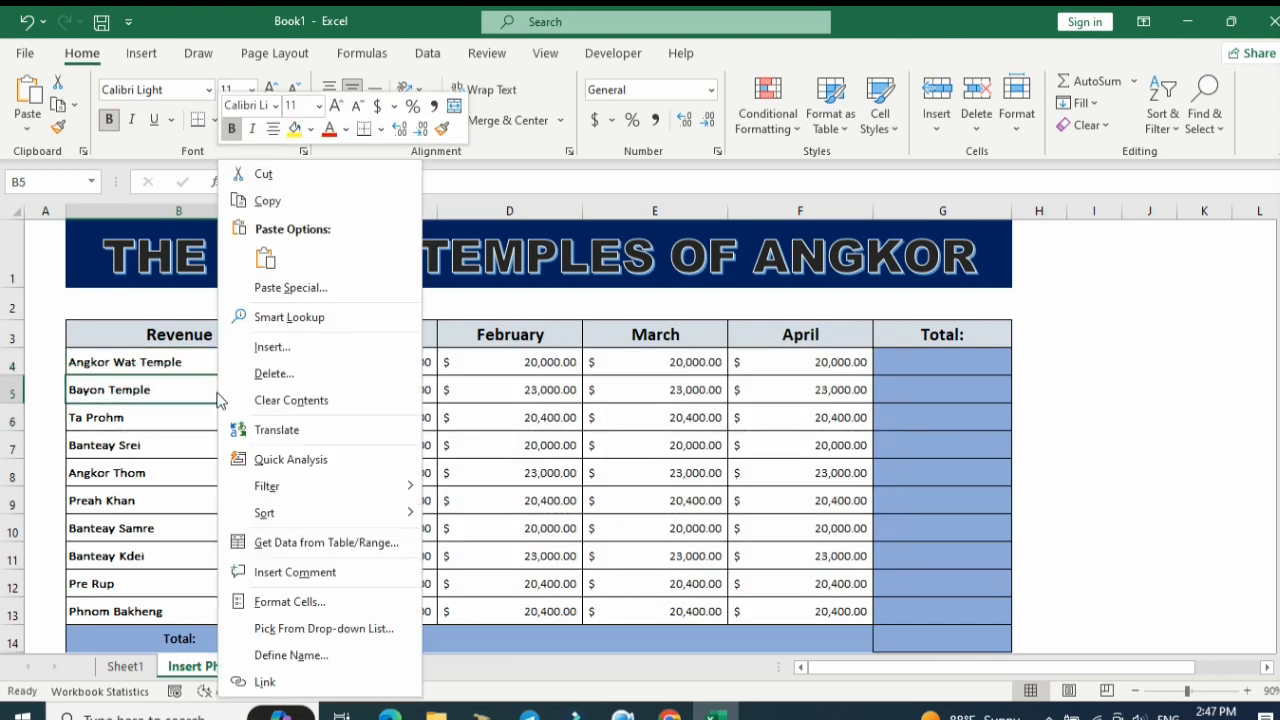
{"action": "left_click", "coordinate": [342, 572]}
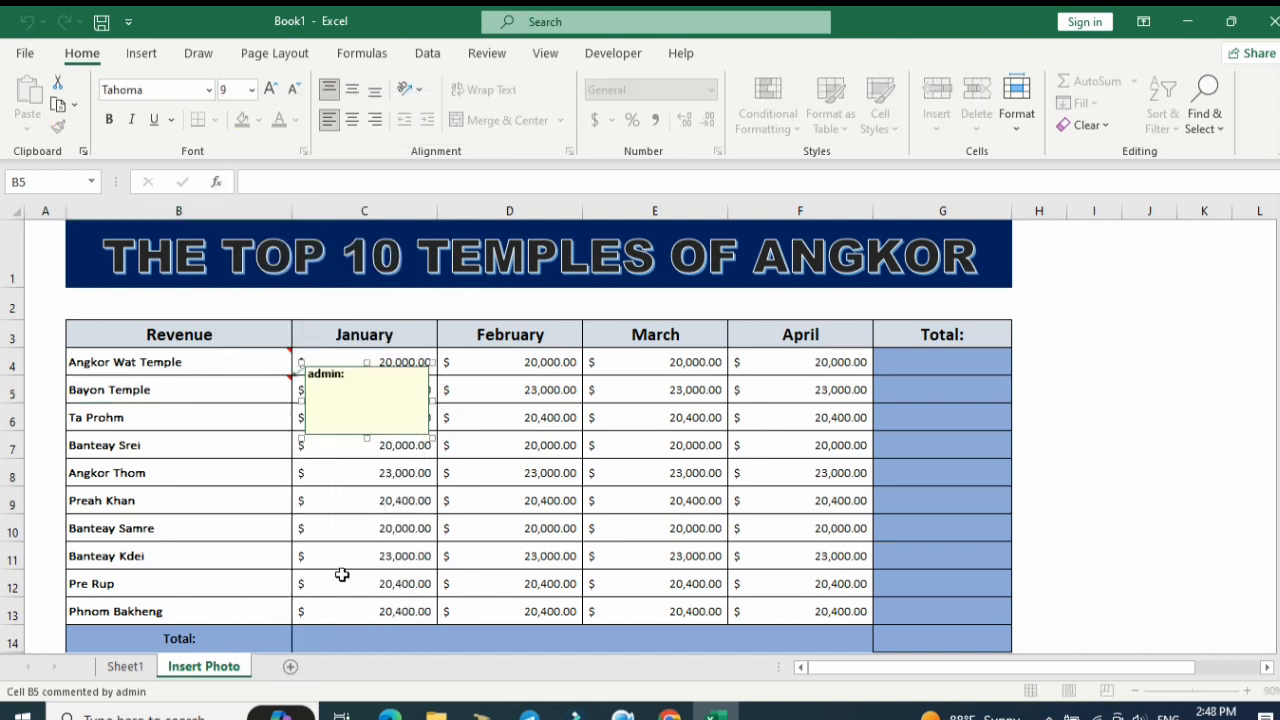
{"action": "left_click_drag", "start_coordinate": [430, 438], "coordinate": [847, 655]}
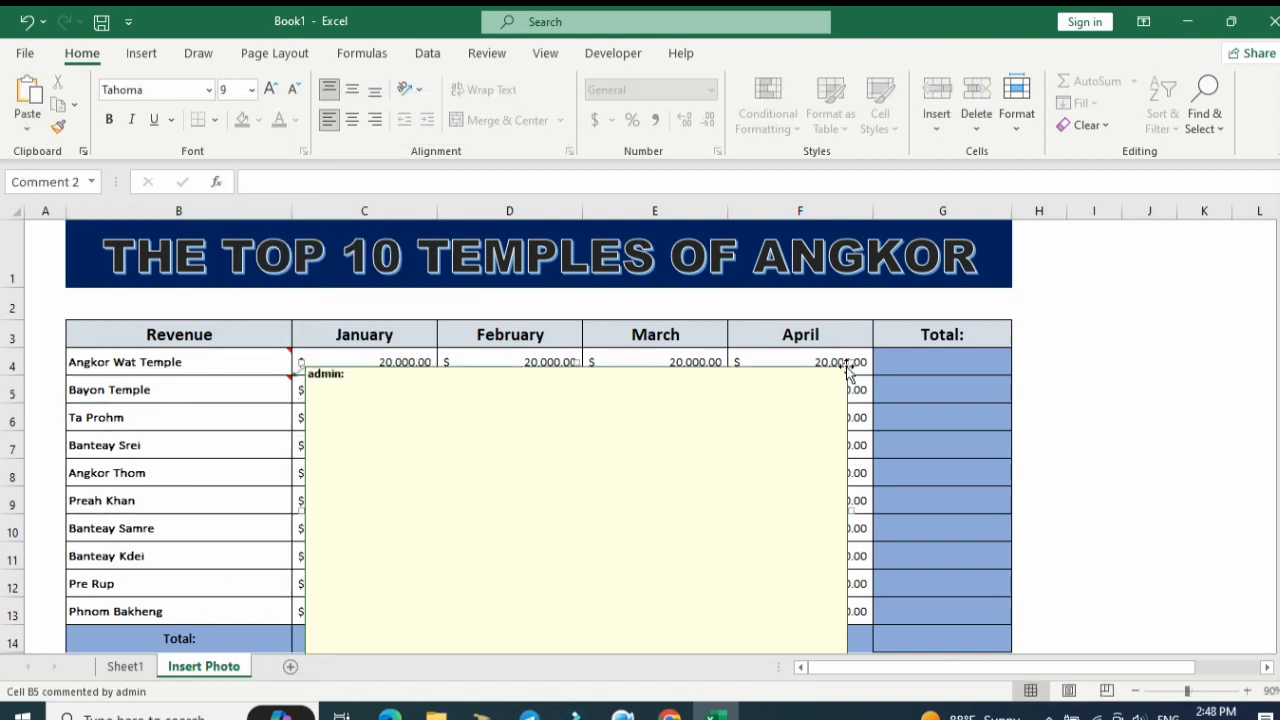
{"action": "left_click_drag", "start_coordinate": [845, 367], "coordinate": [867, 320]}
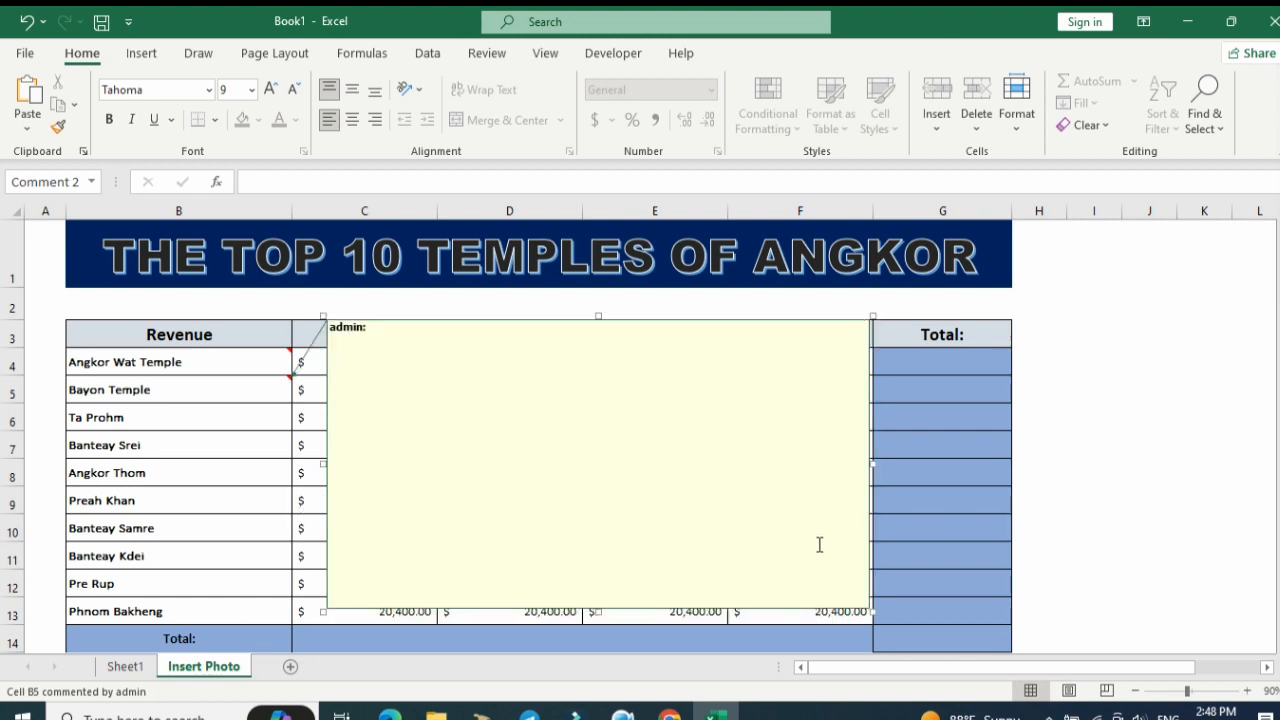
{"action": "left_click_drag", "start_coordinate": [875, 620], "coordinate": [870, 624]}
{"action": "right_click", "coordinate": [868, 614]}
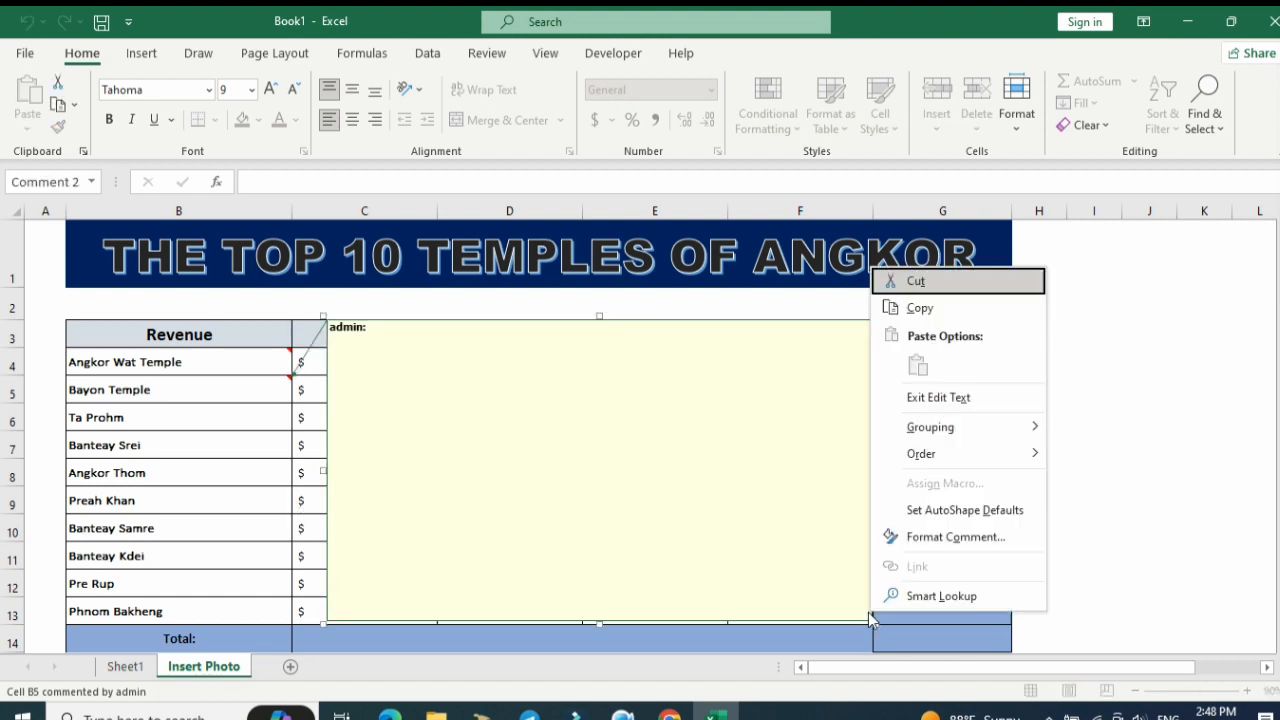
{"action": "left_click", "coordinate": [945, 538]}
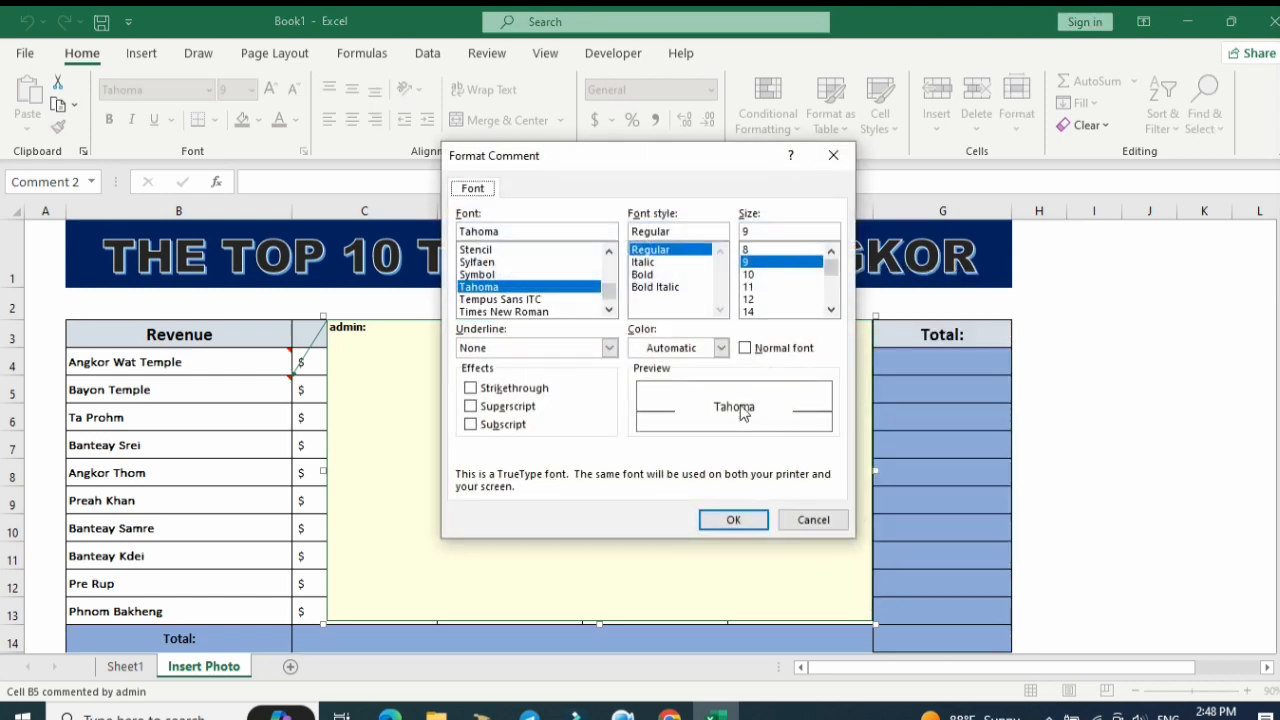
{"action": "left_click", "coordinate": [813, 520]}
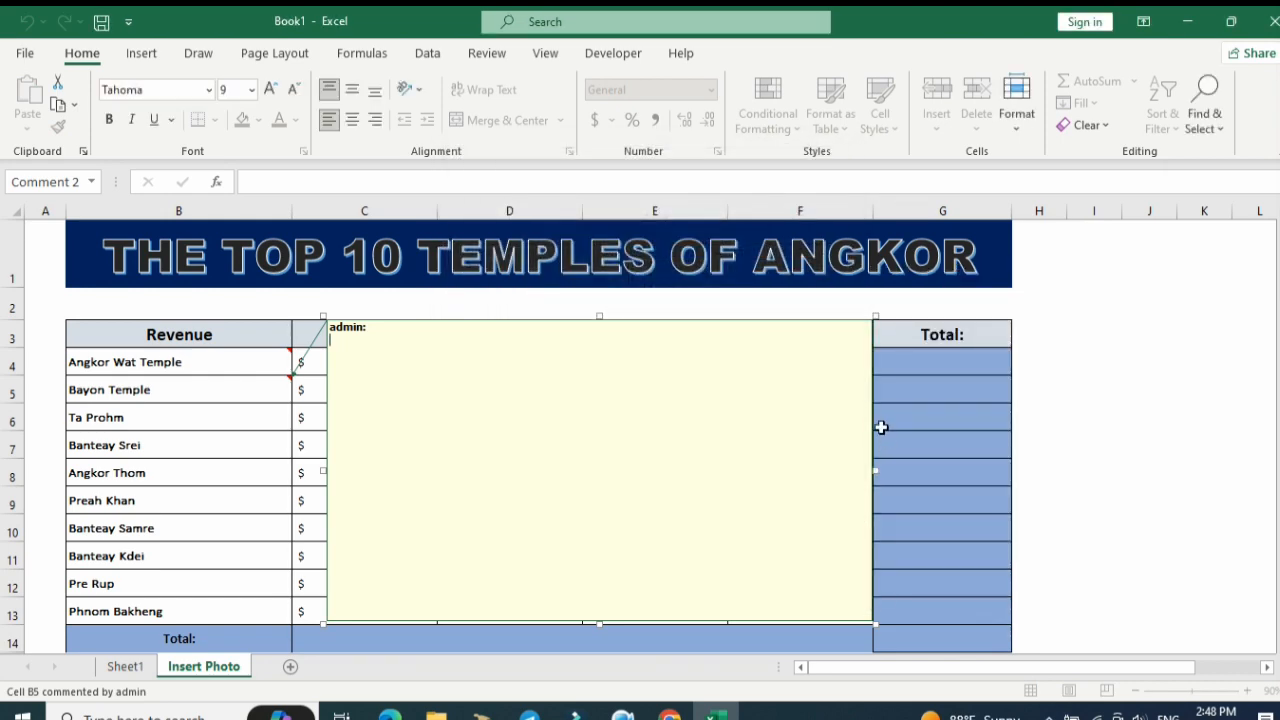
Fill the Bayon Temple comment with the picture 2 . Bayon from the Temple folder.
{"action": "right_click", "coordinate": [875, 422]}
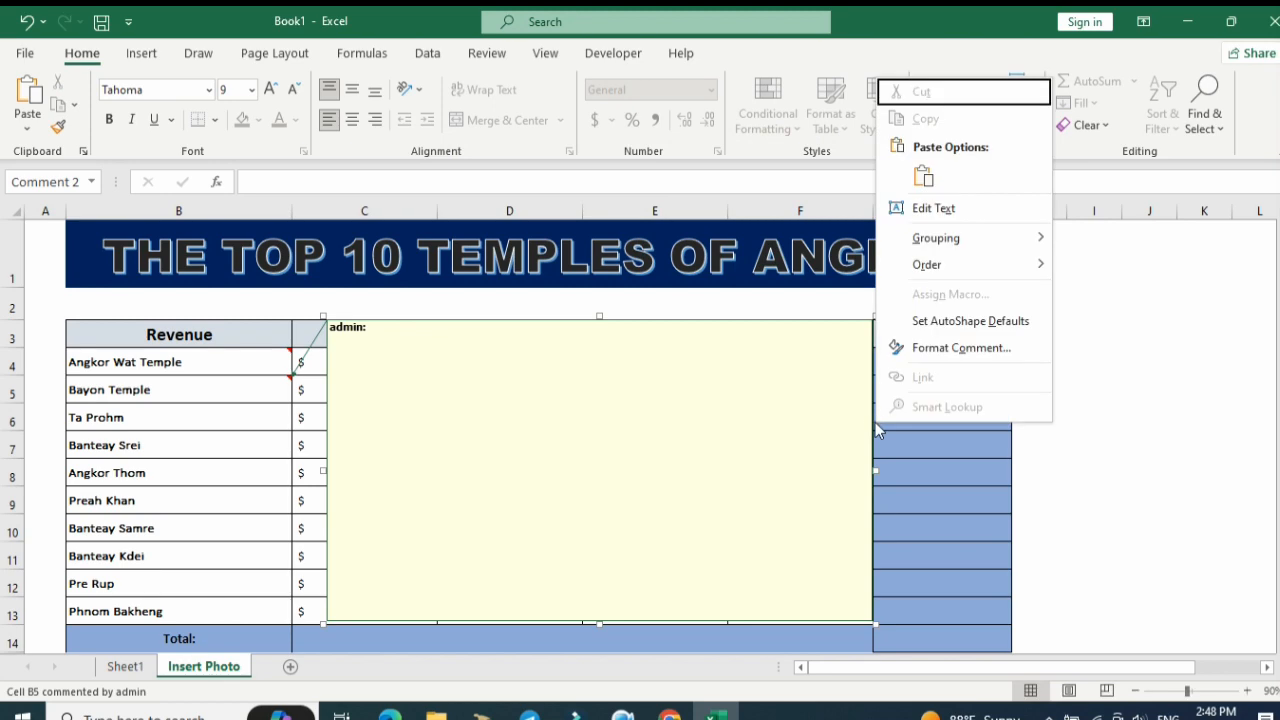
{"action": "left_click", "coordinate": [956, 352]}
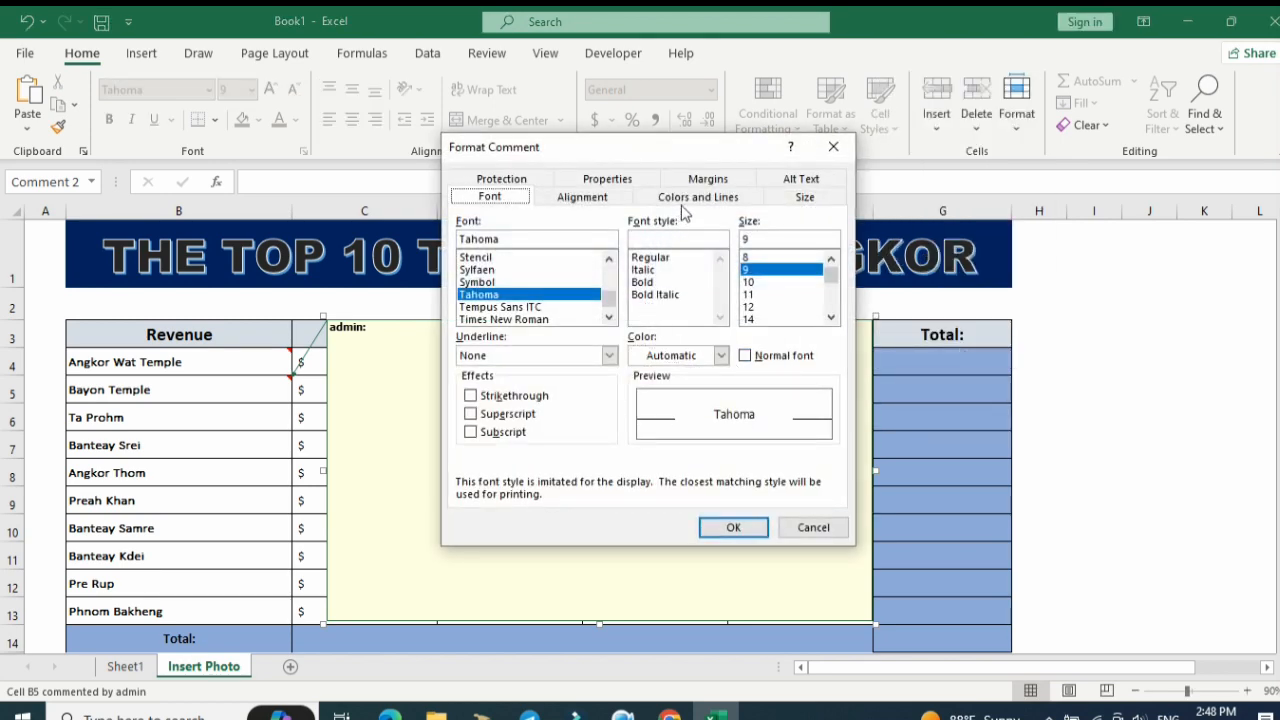
{"action": "left_click", "coordinate": [692, 198]}
{"action": "left_click", "coordinate": [666, 245]}
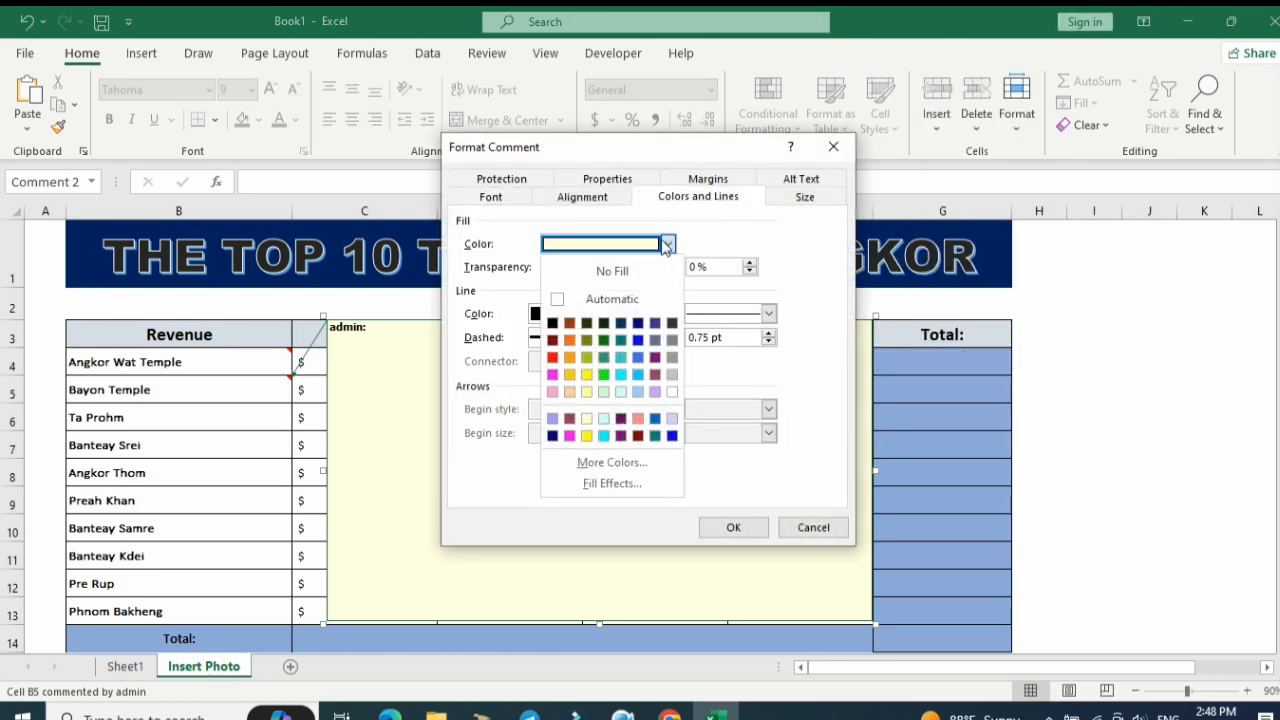
{"action": "left_click", "coordinate": [614, 484]}
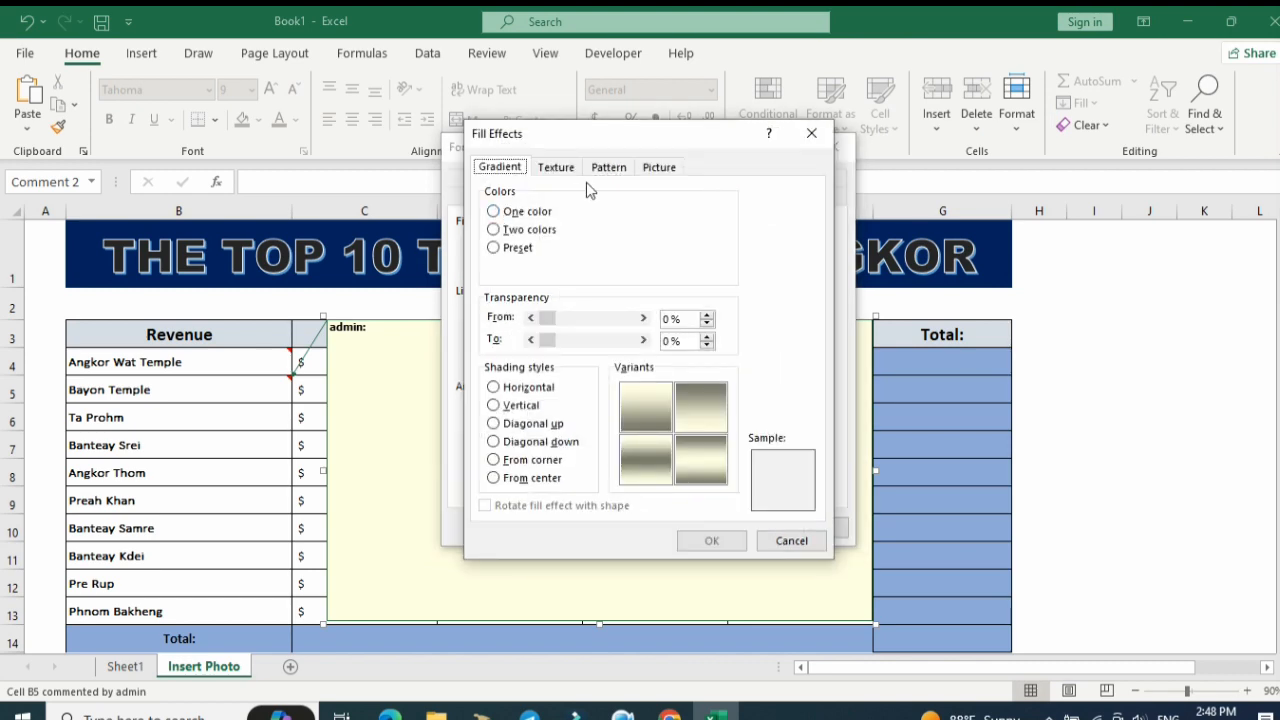
{"action": "left_click", "coordinate": [660, 168]}
{"action": "left_click", "coordinate": [700, 398]}
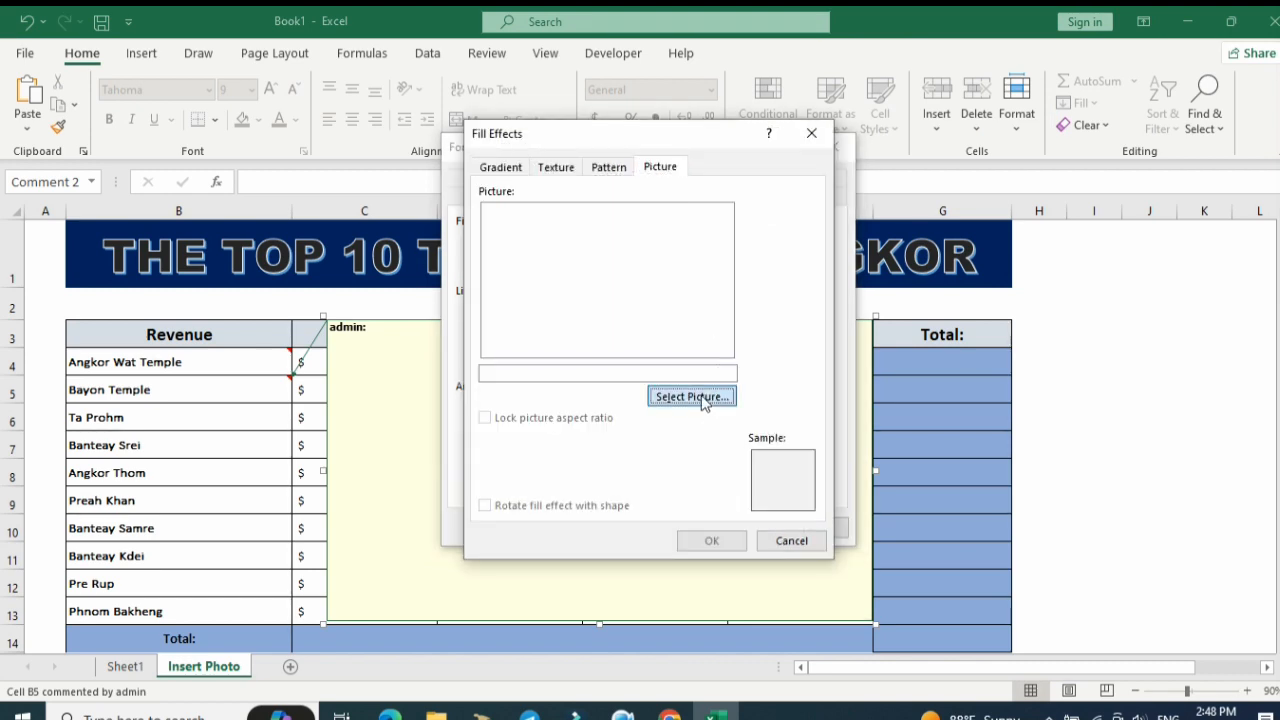
{"action": "left_click", "coordinate": [735, 245]}
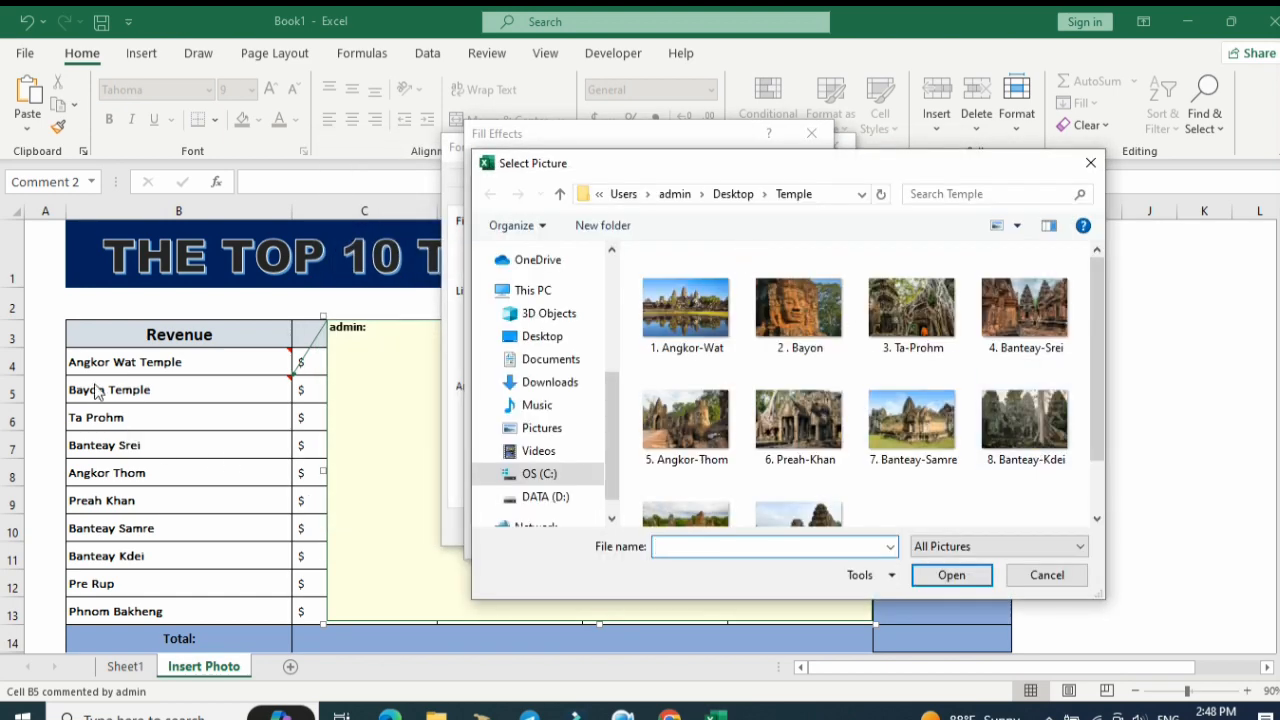
{"action": "left_click", "coordinate": [806, 314]}
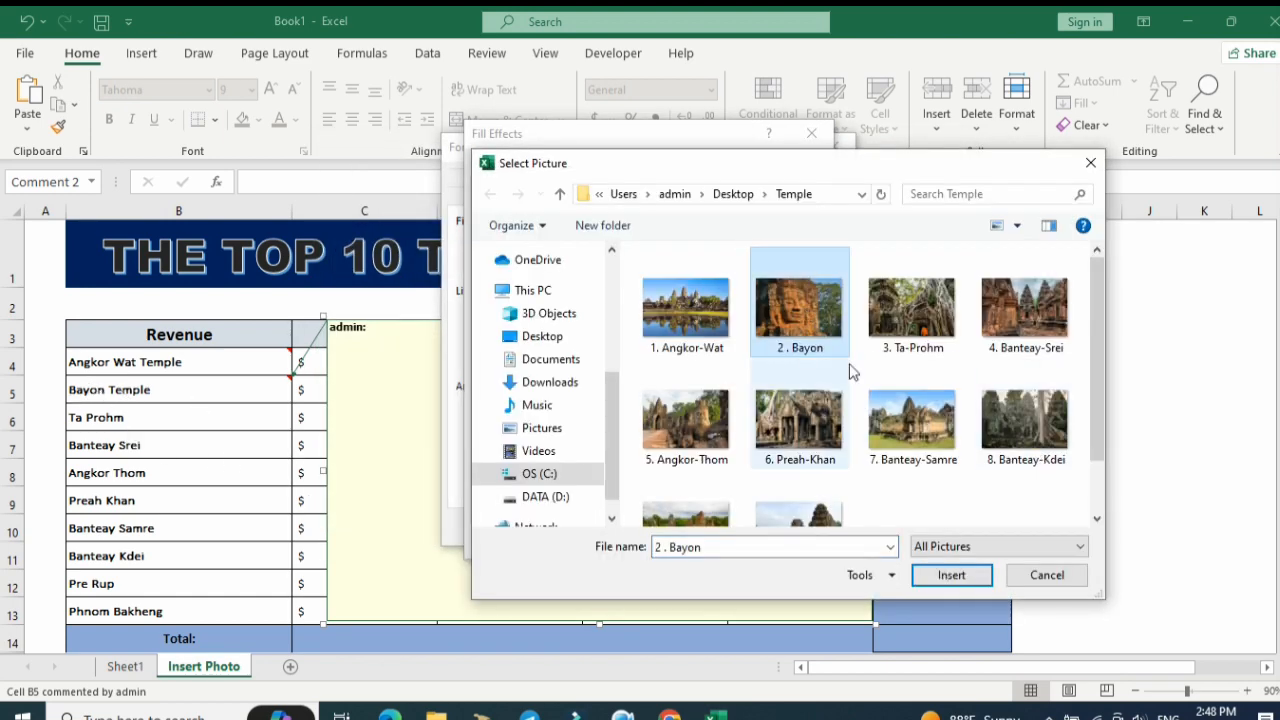
{"action": "left_click", "coordinate": [953, 574]}
{"action": "left_click", "coordinate": [713, 543]}
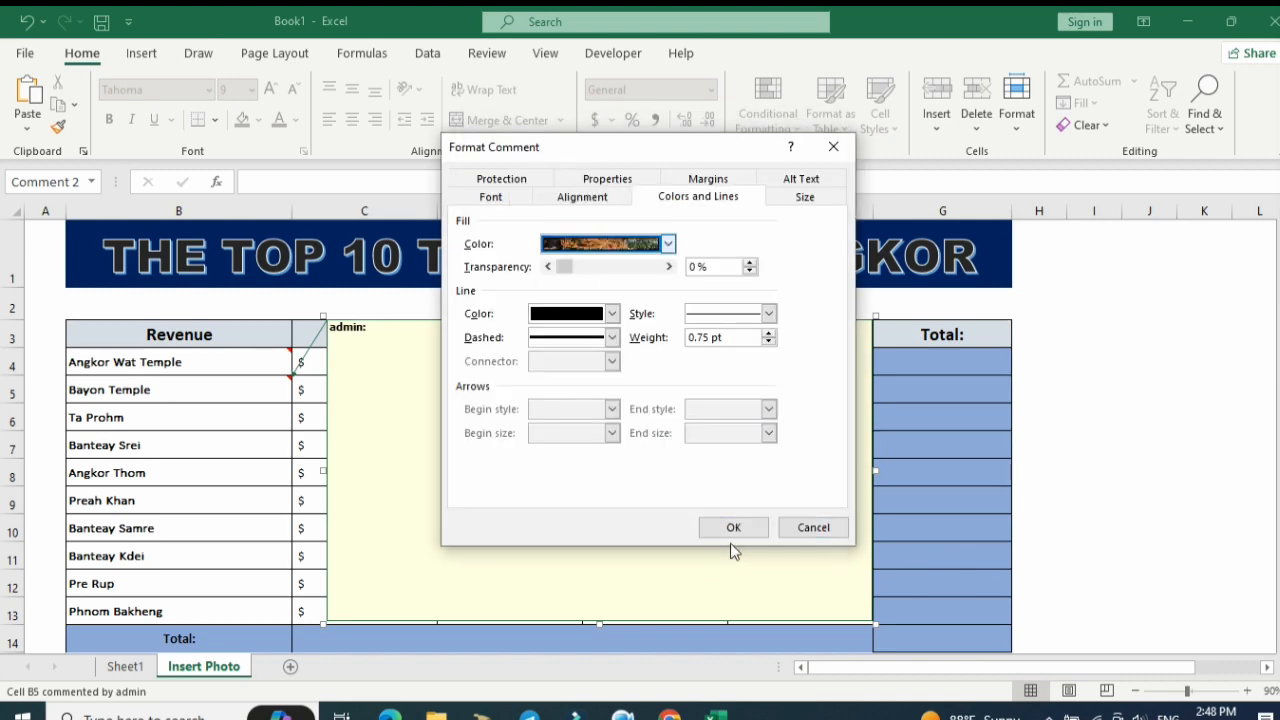
{"action": "left_click", "coordinate": [738, 528]}
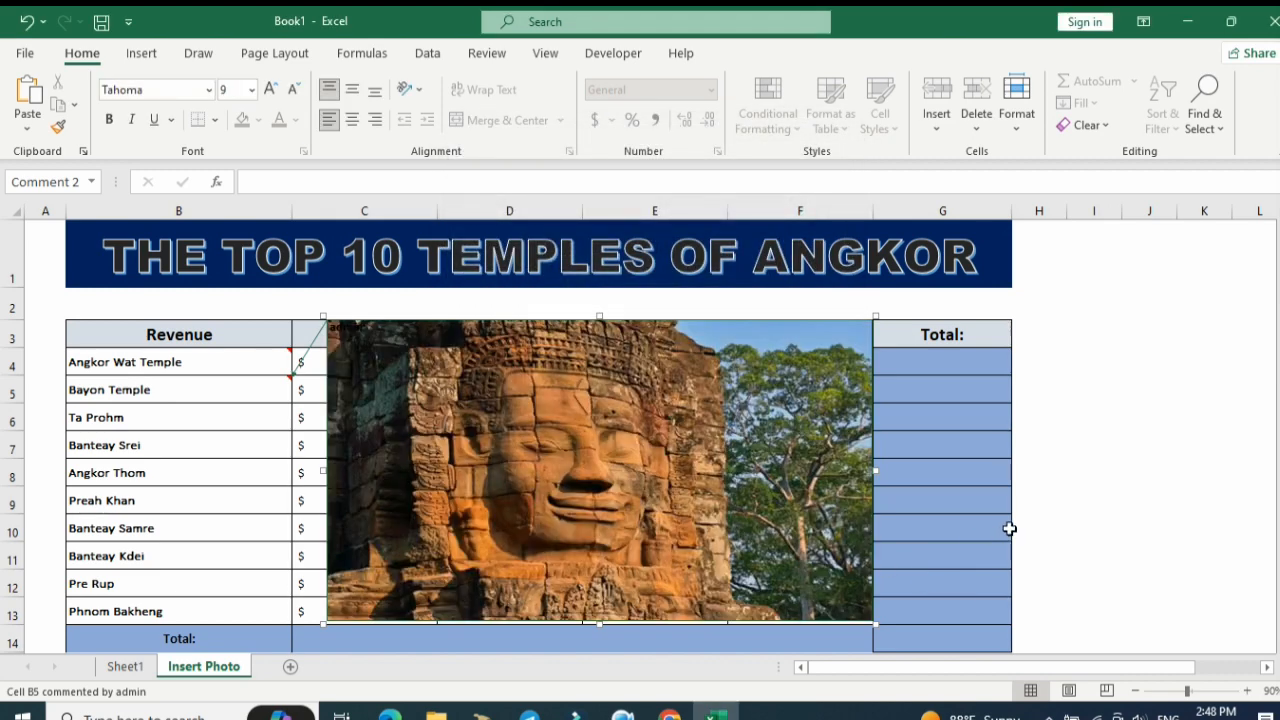
{"action": "left_click", "coordinate": [1009, 528]}
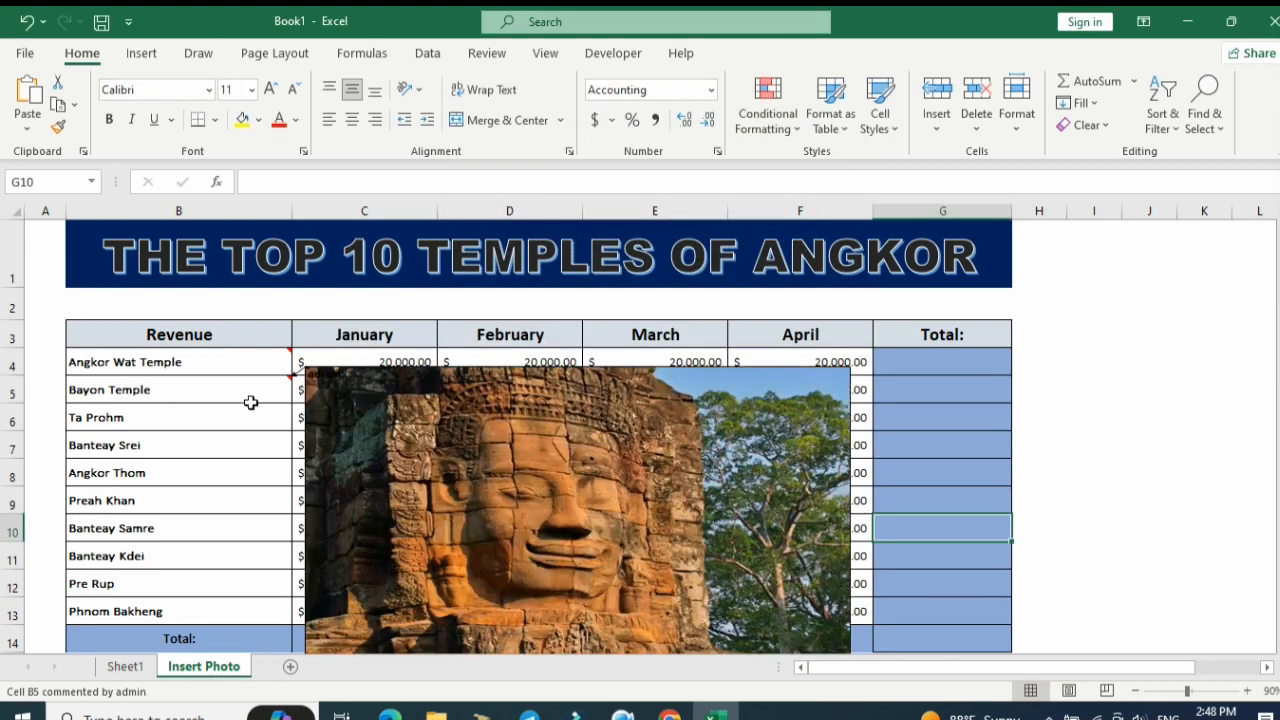
Insert a comment on the Ta Prohm cell and enlarge it over columns C to F, moving it up to row 2.
{"action": "right_click", "coordinate": [251, 415]}
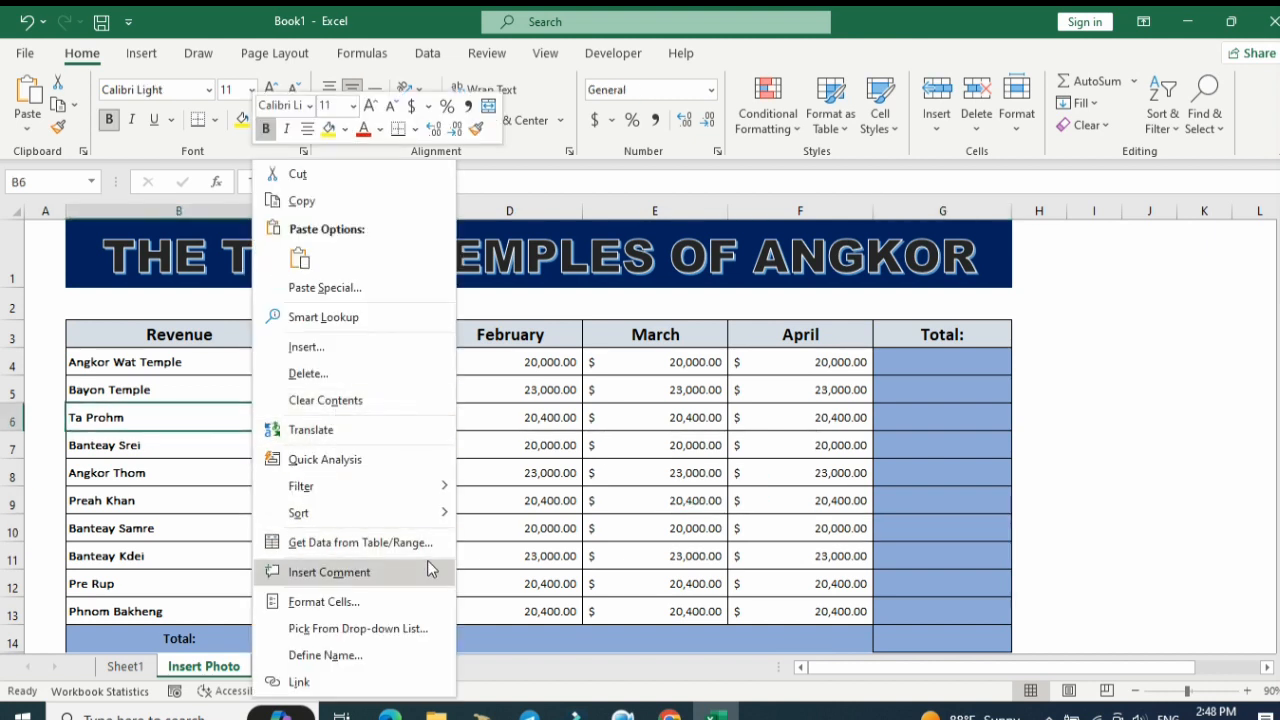
{"action": "left_click", "coordinate": [427, 571]}
{"action": "left_click_drag", "start_coordinate": [432, 467], "coordinate": [1095, 640]}
{"action": "left_click_drag", "start_coordinate": [1096, 391], "coordinate": [879, 315]}
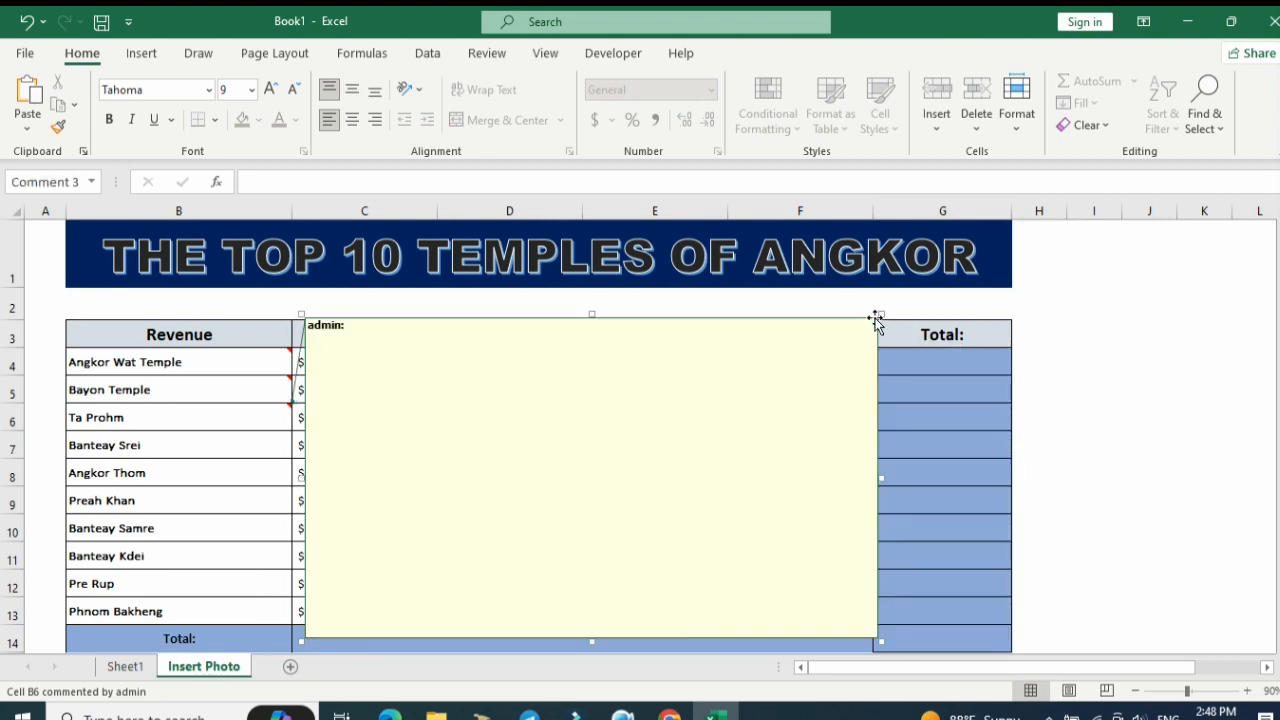
Fill the Ta Prohm comment with the picture 3. Ta-Prohm from the Temple folder, locking the picture aspect ratio.
{"action": "right_click", "coordinate": [876, 317]}
{"action": "left_click", "coordinate": [972, 587]}
{"action": "left_click", "coordinate": [668, 244]}
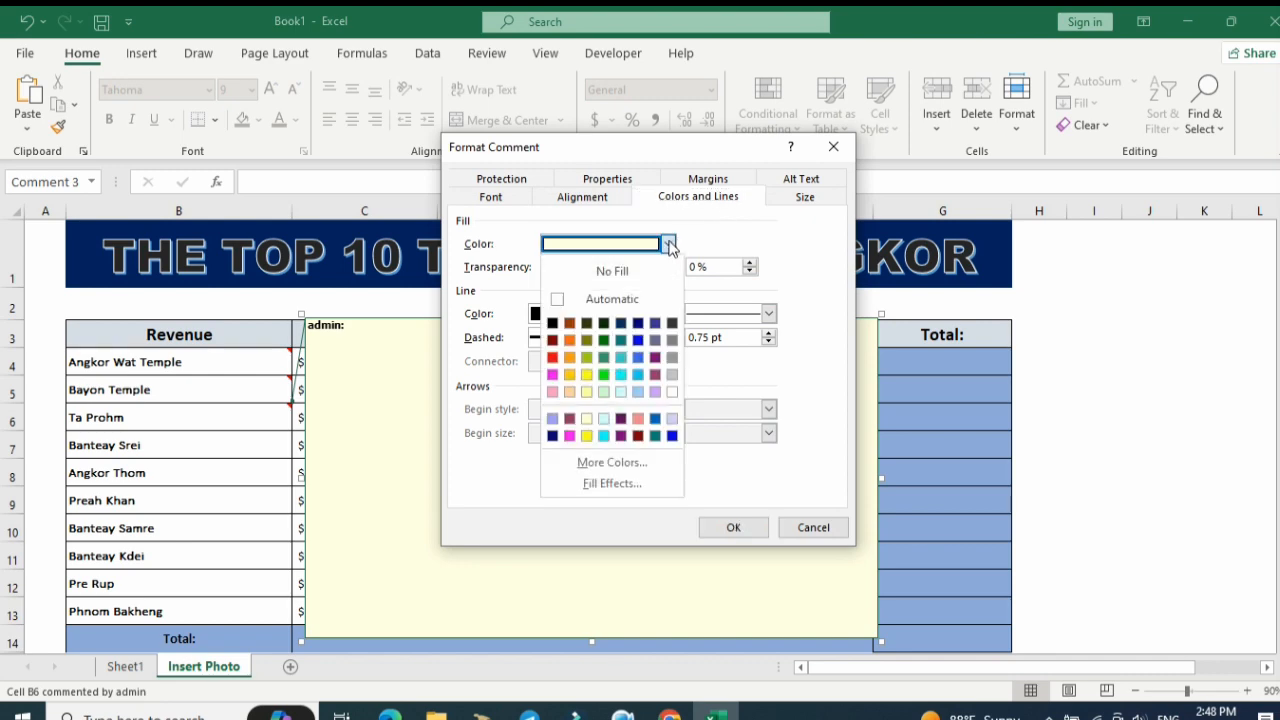
{"action": "left_click", "coordinate": [592, 484]}
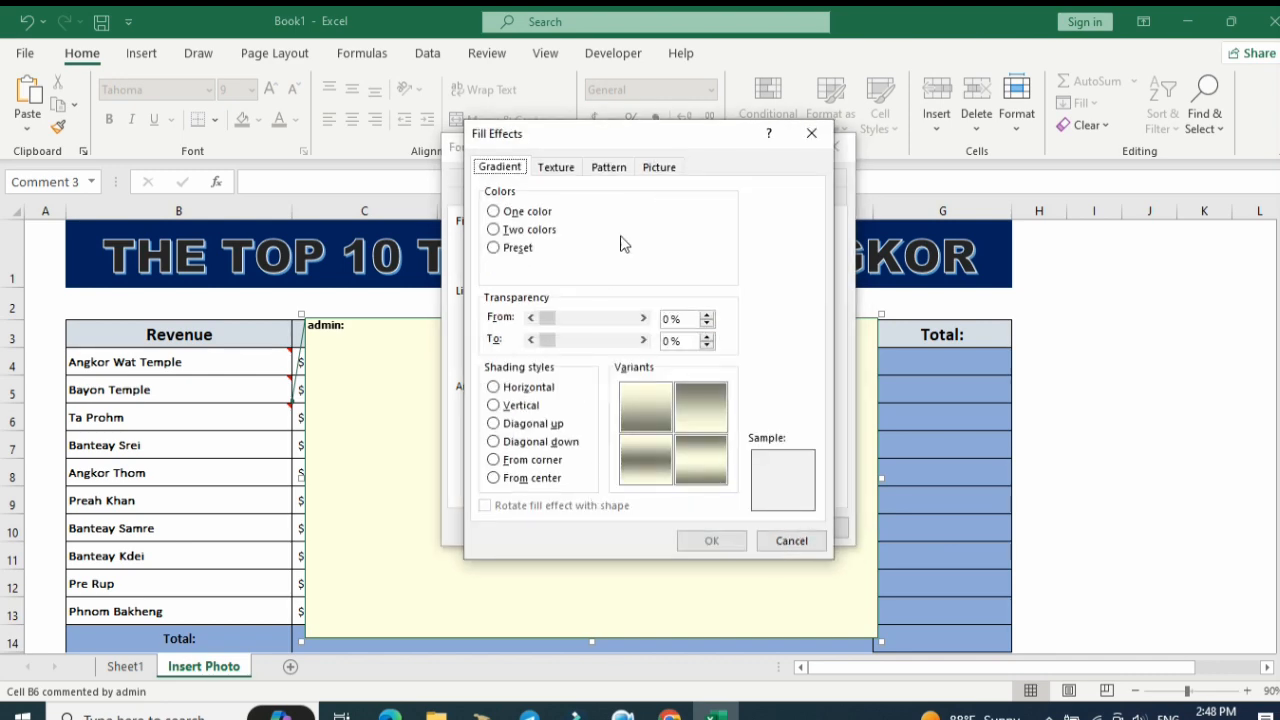
{"action": "left_click", "coordinate": [668, 168]}
{"action": "left_click", "coordinate": [700, 396]}
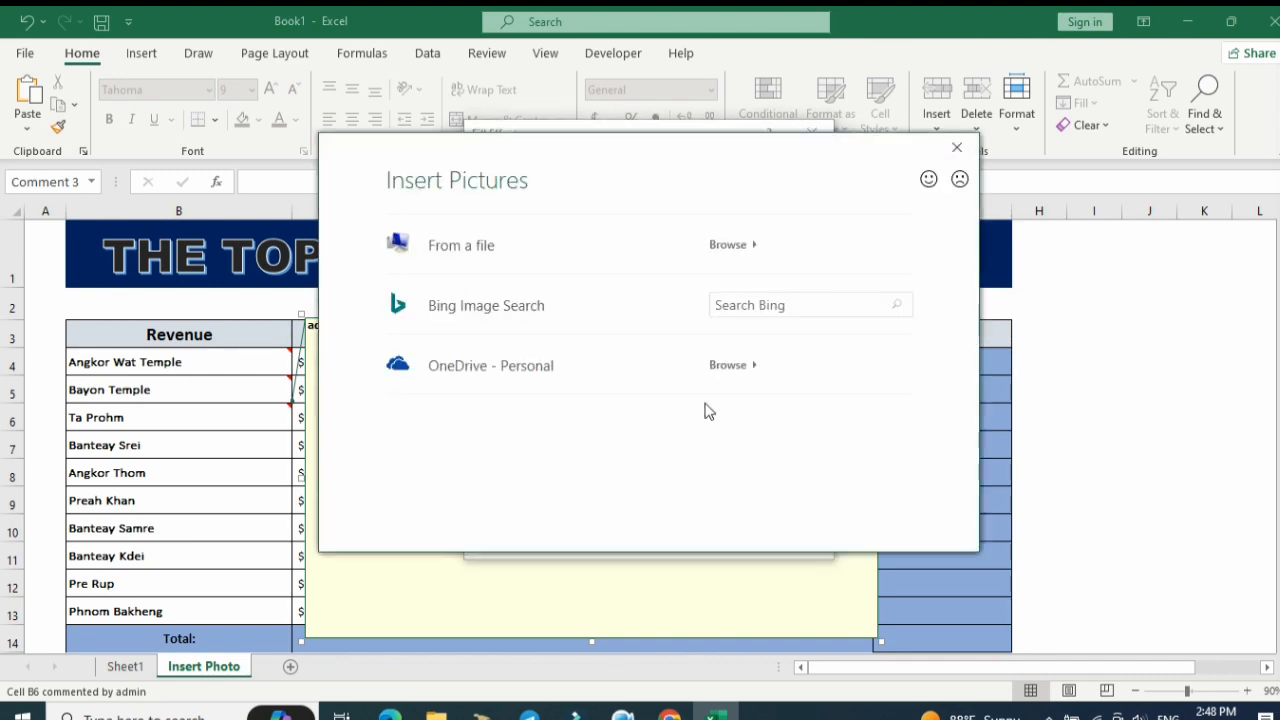
{"action": "left_click", "coordinate": [756, 264]}
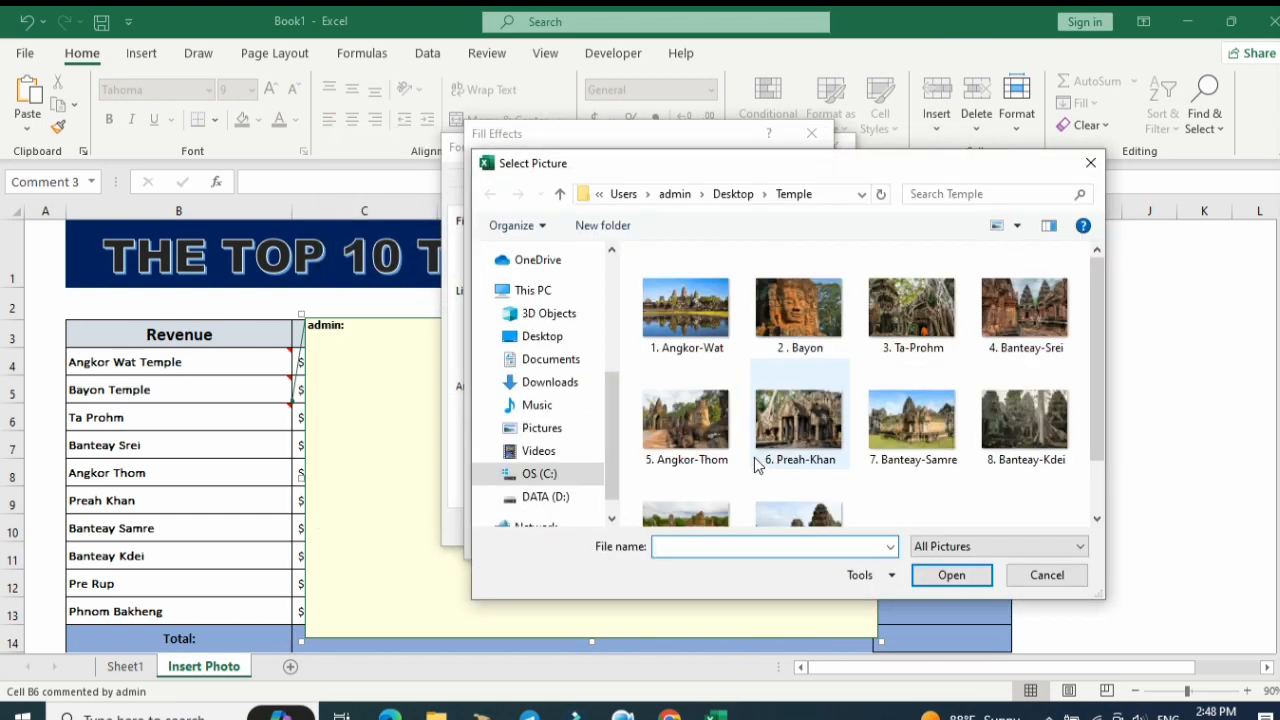
{"action": "left_click", "coordinate": [930, 332]}
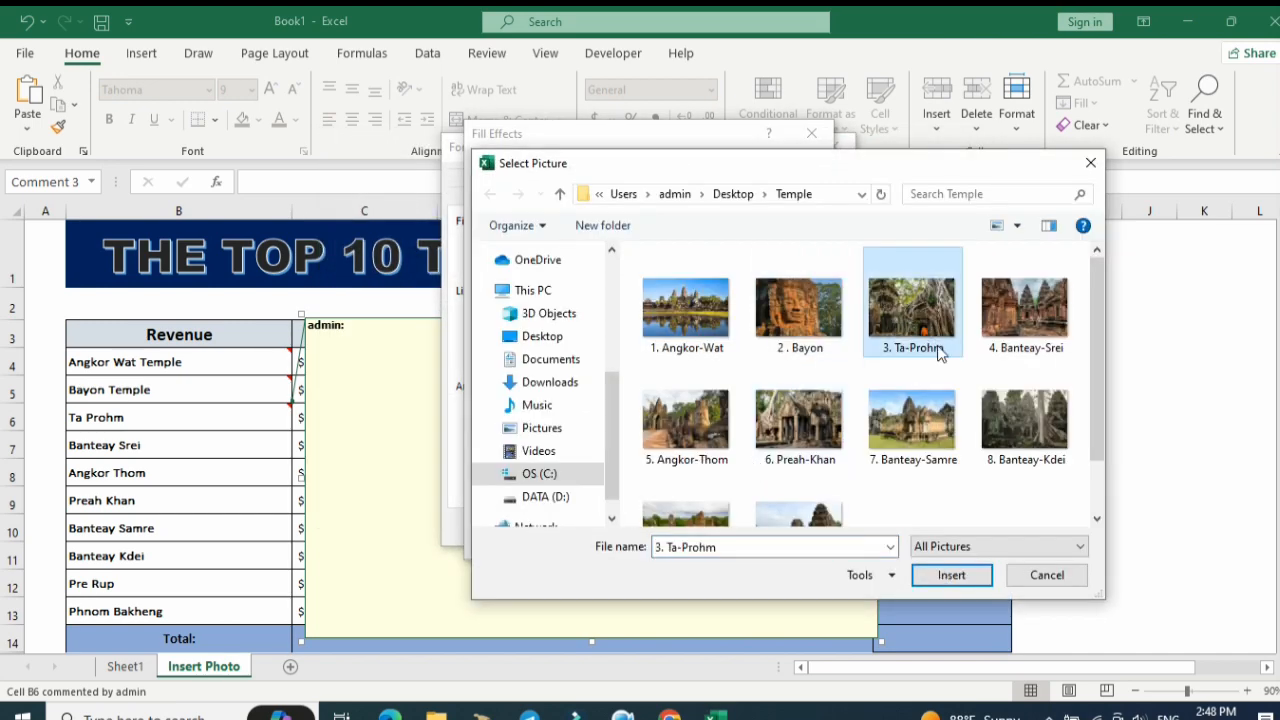
{"action": "left_click", "coordinate": [966, 575]}
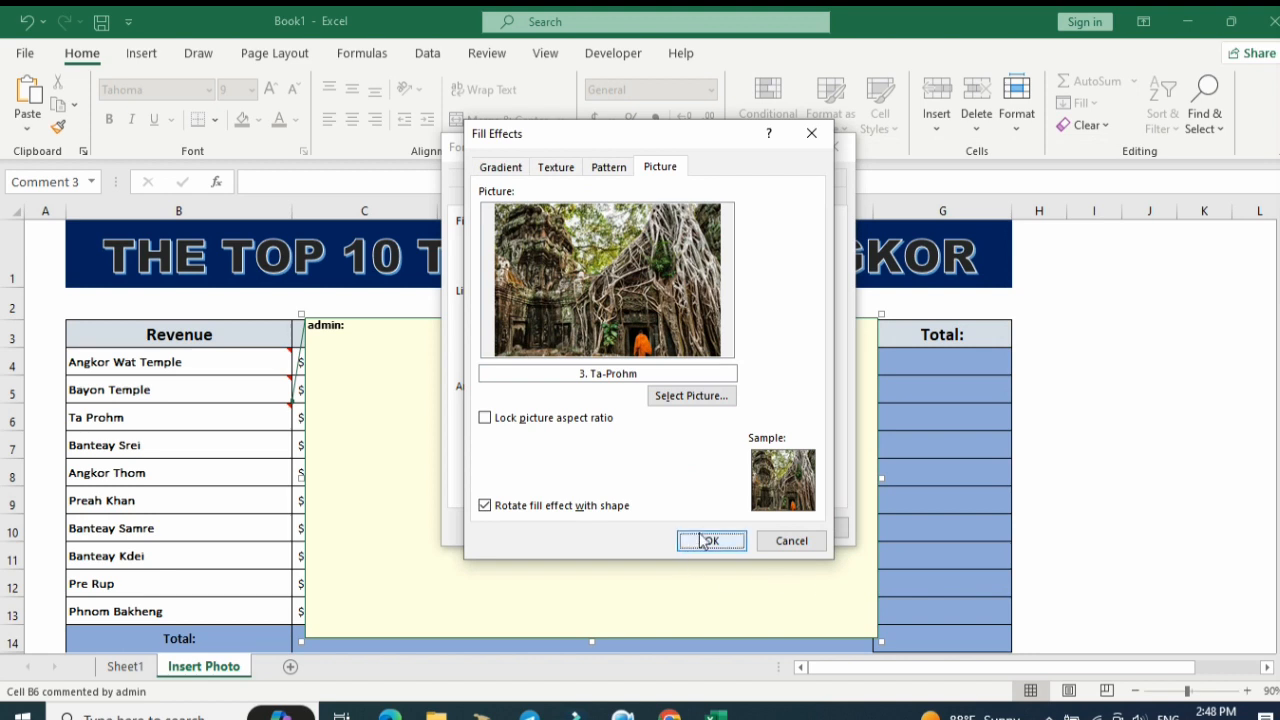
{"action": "left_click", "coordinate": [484, 419]}
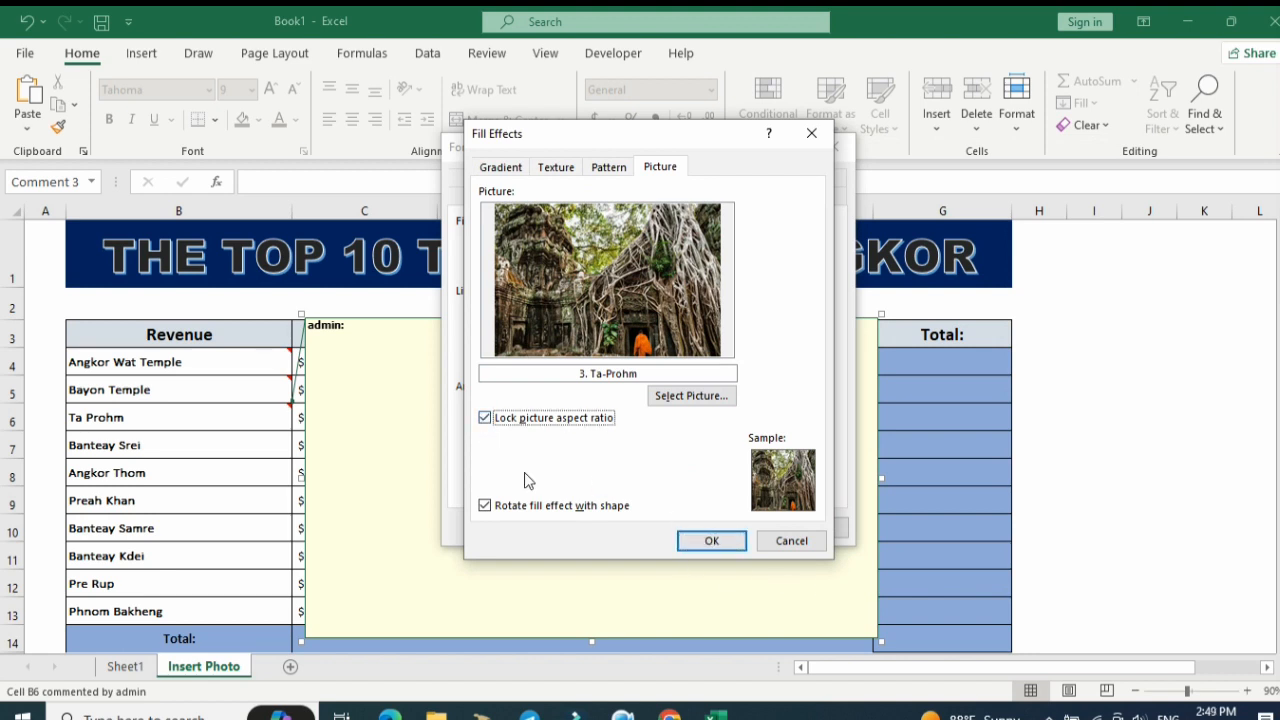
{"action": "left_click", "coordinate": [708, 551]}
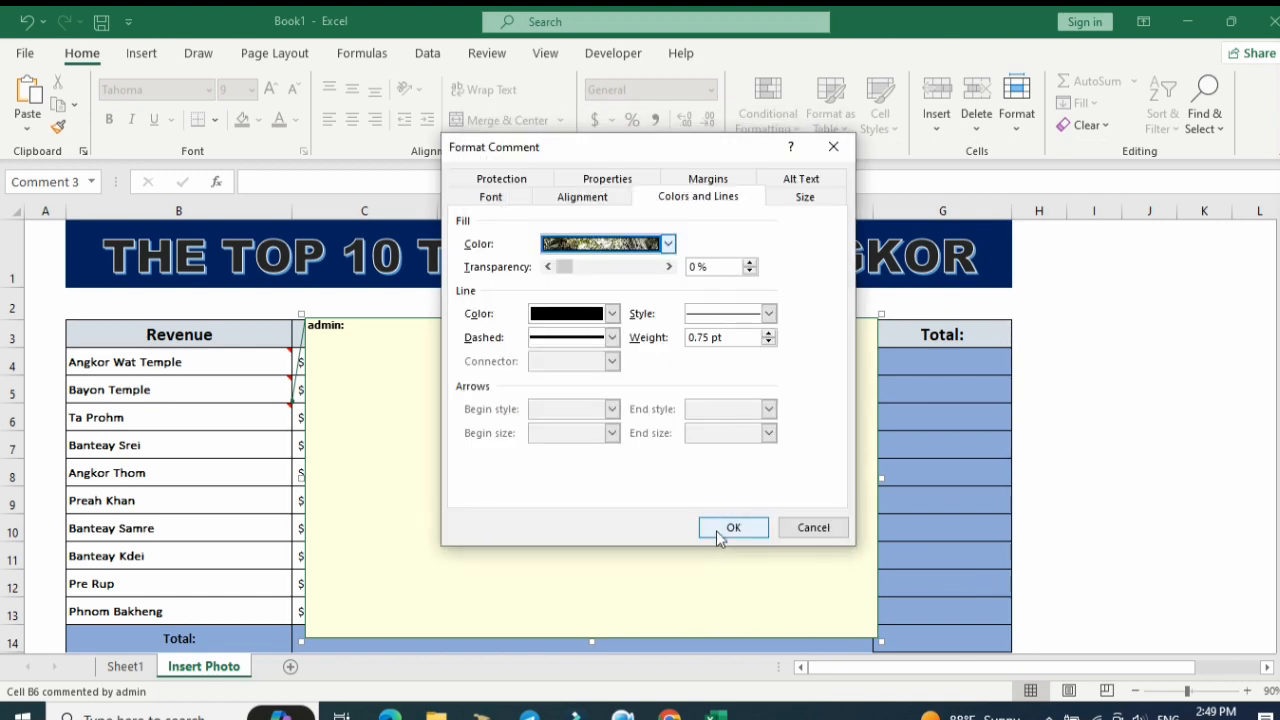
{"action": "left_click", "coordinate": [731, 533]}
{"action": "left_click", "coordinate": [680, 494]}
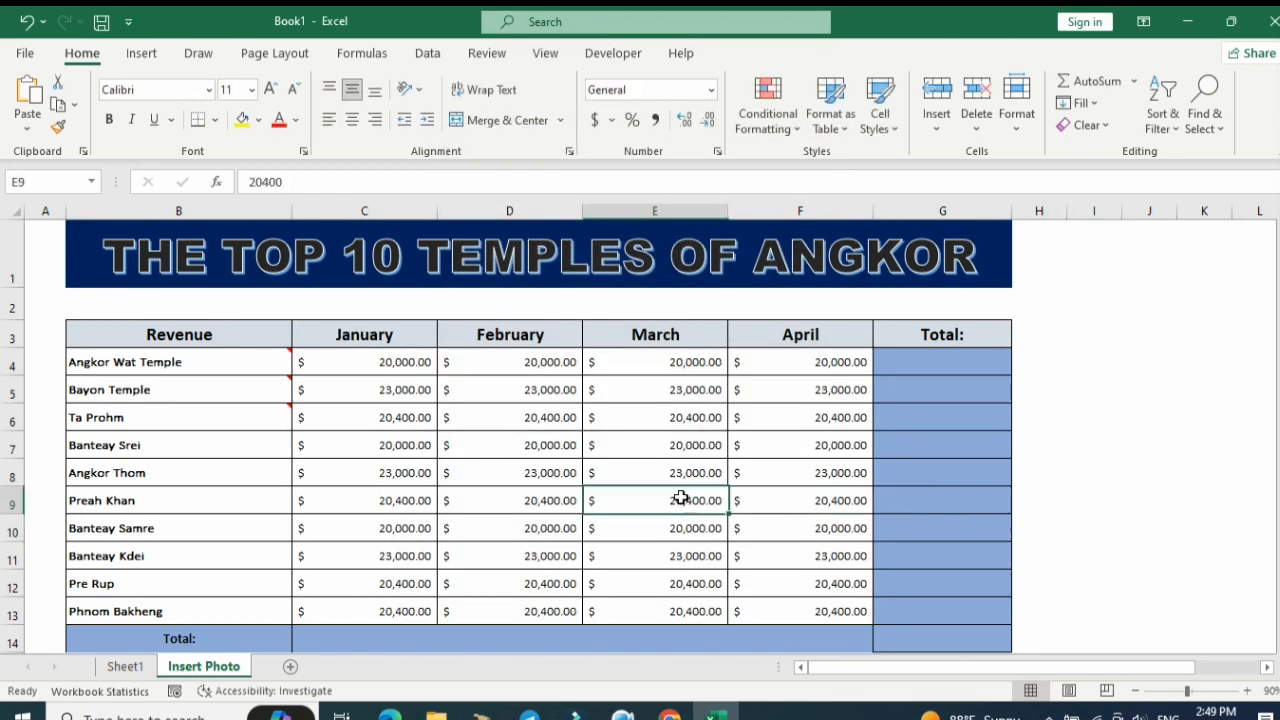
Insert a comment on the Banteay Srei cell and enlarge it over columns C to F, from row 3 down to row 13.
{"action": "mouse_move", "coordinate": [270, 420]}
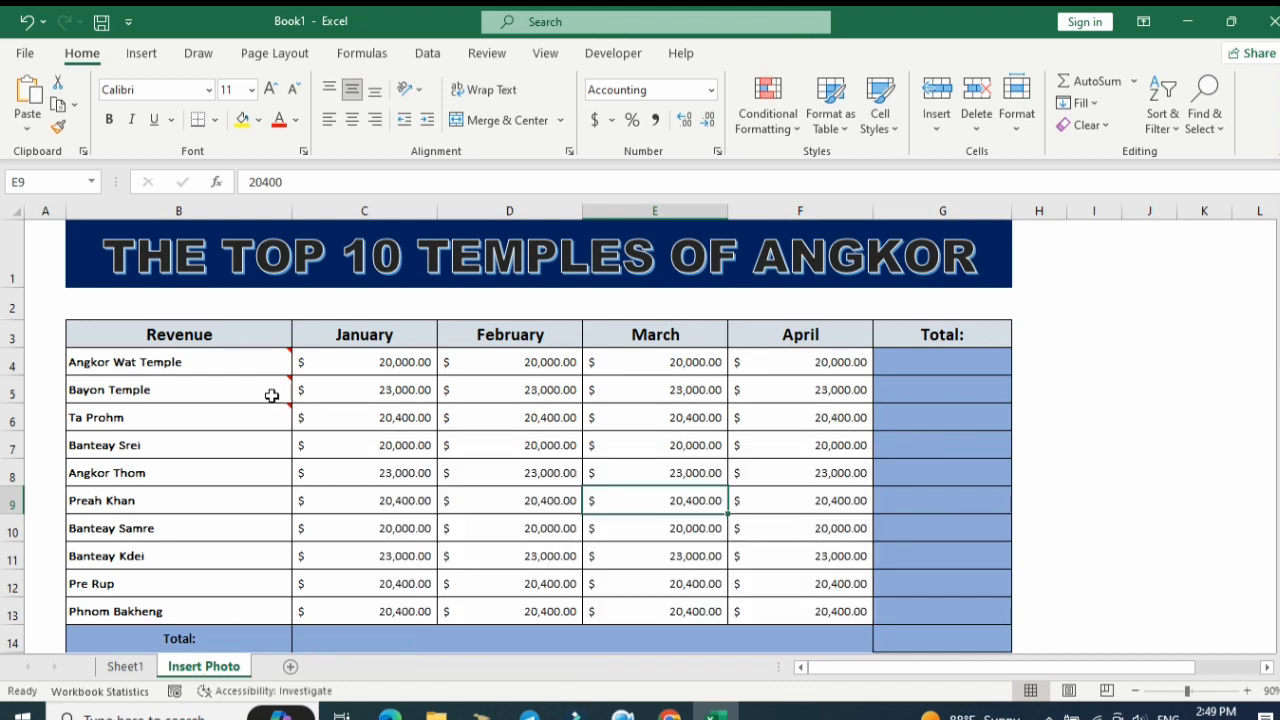
{"action": "left_click", "coordinate": [274, 440]}
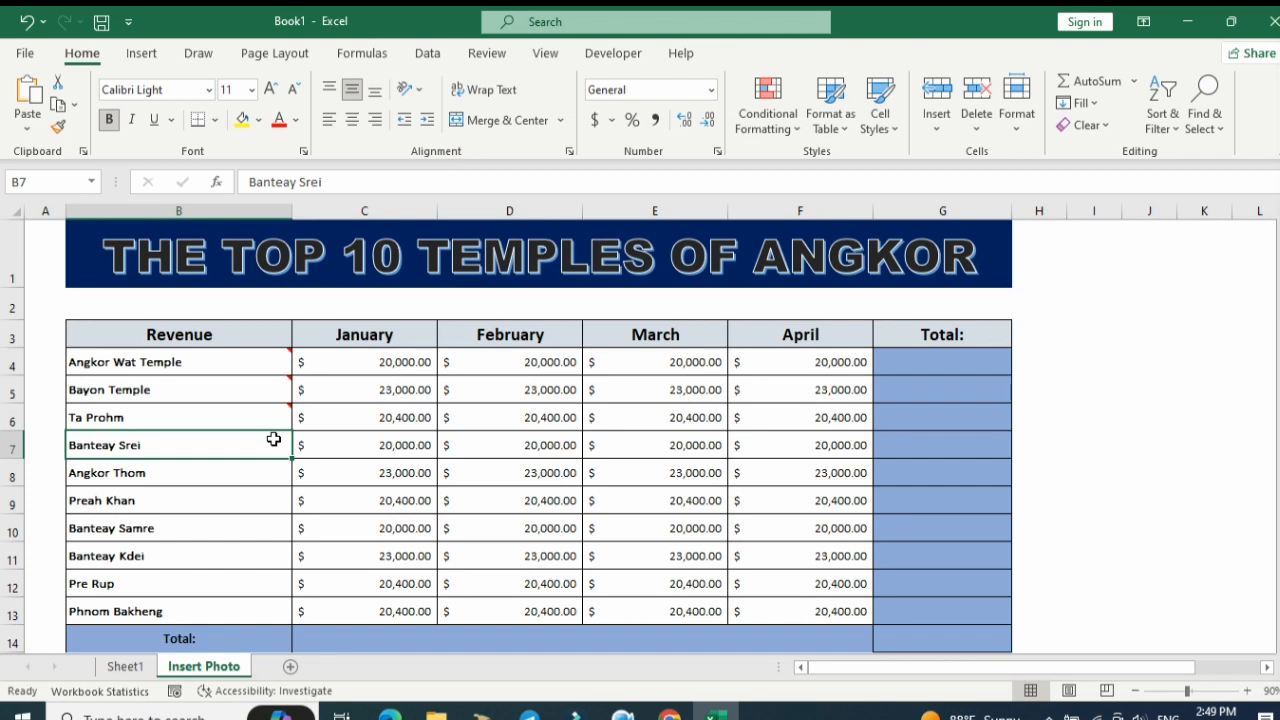
{"action": "right_click", "coordinate": [274, 440]}
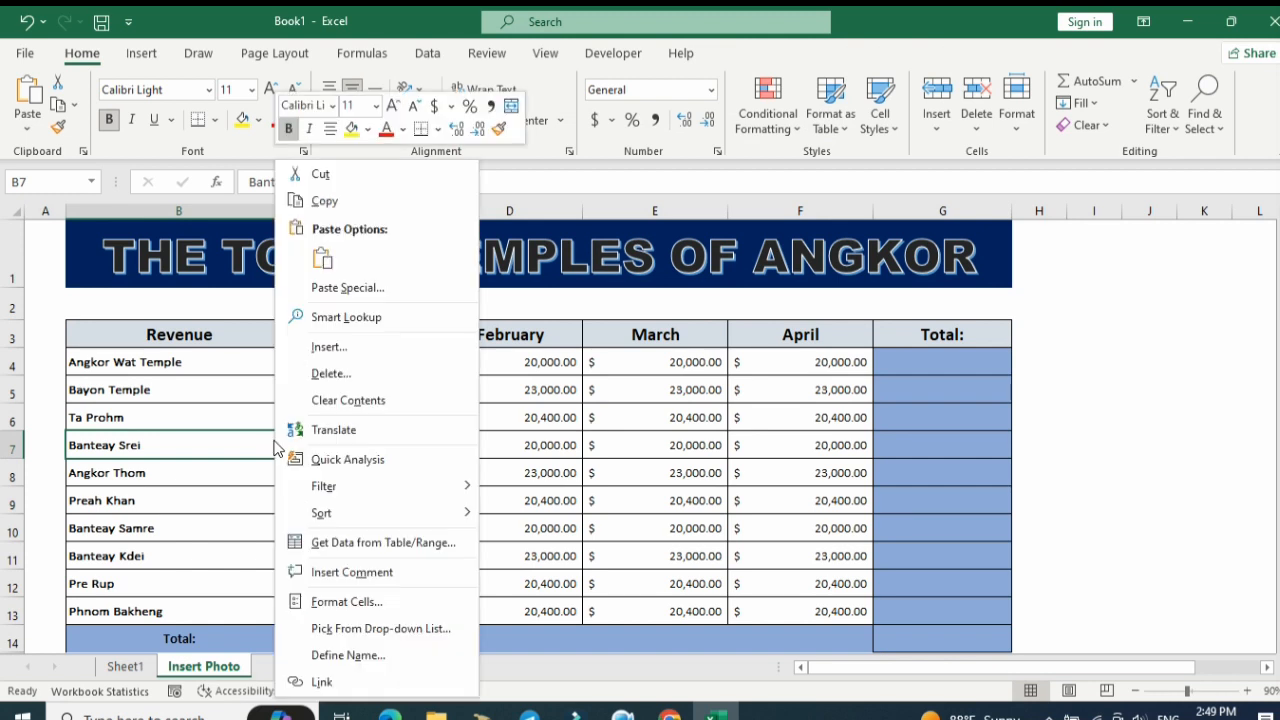
{"action": "left_click", "coordinate": [355, 573]}
{"action": "left_click_drag", "start_coordinate": [432, 423], "coordinate": [870, 322]}
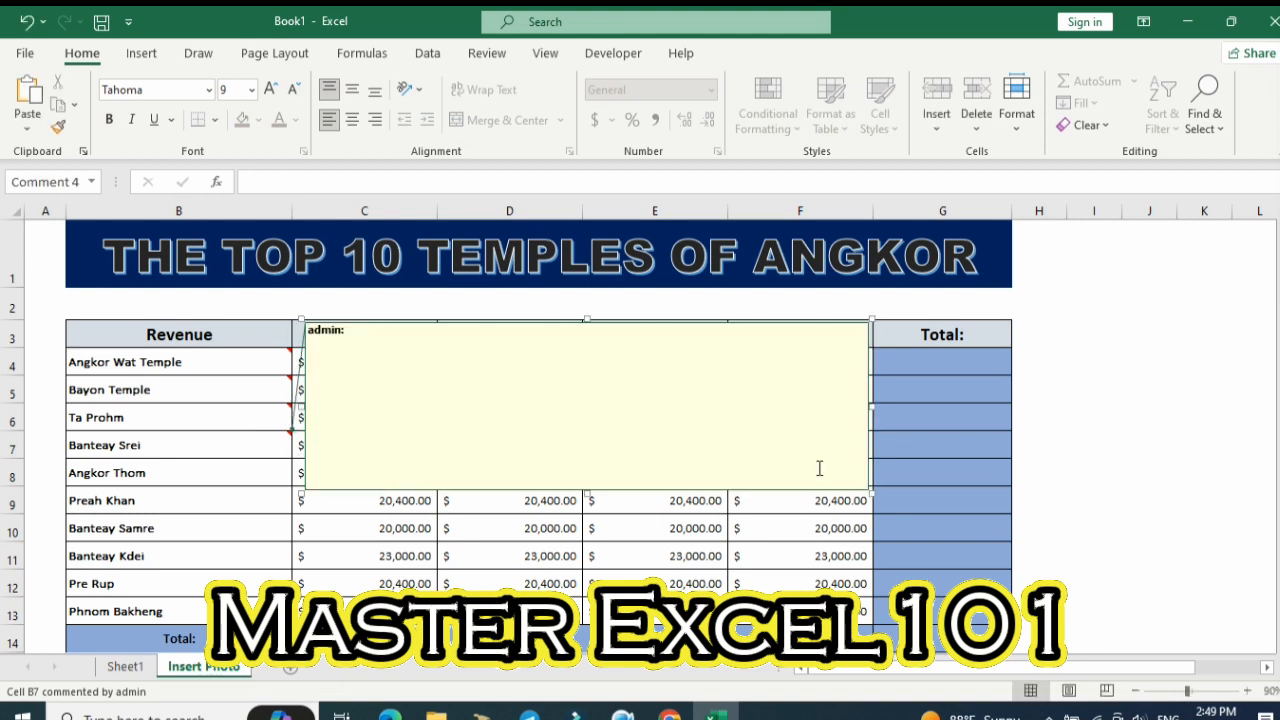
{"action": "left_click_drag", "start_coordinate": [872, 492], "coordinate": [872, 625]}
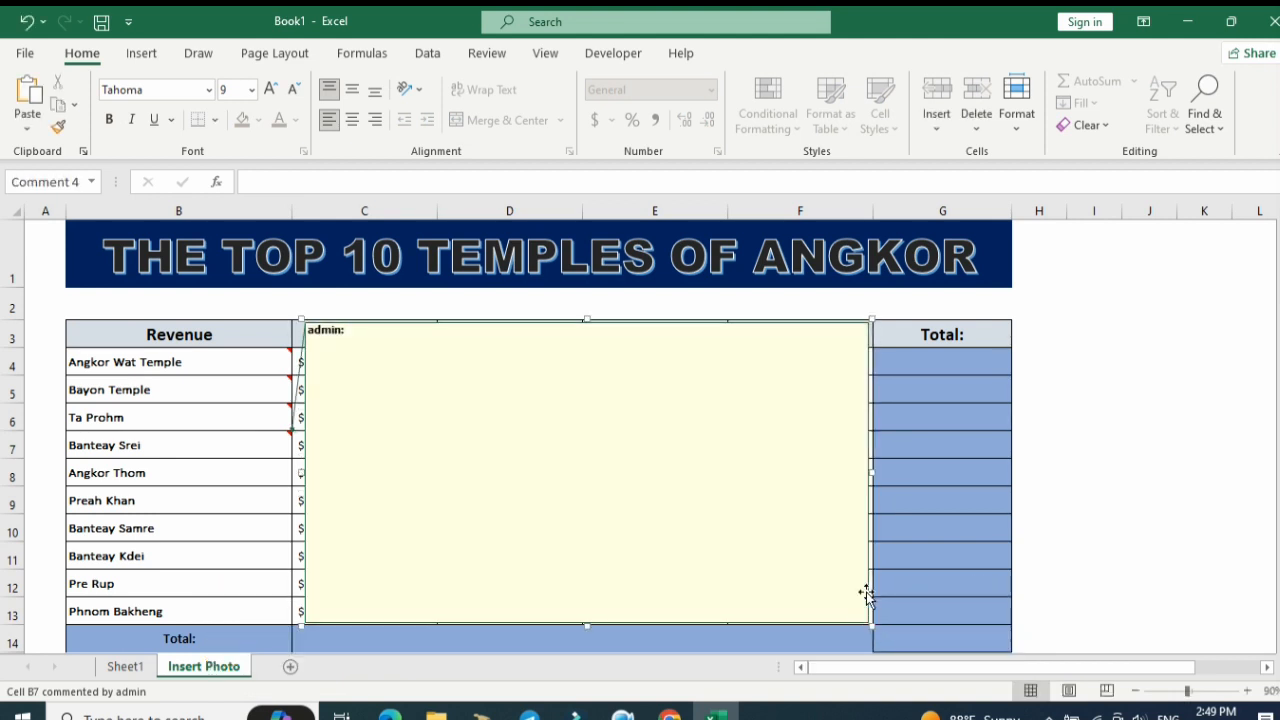
Fill the Banteay Srei comment with the picture 4. Banteay-Srei from the Temple folder, then leave the comment.
{"action": "right_click", "coordinate": [868, 320]}
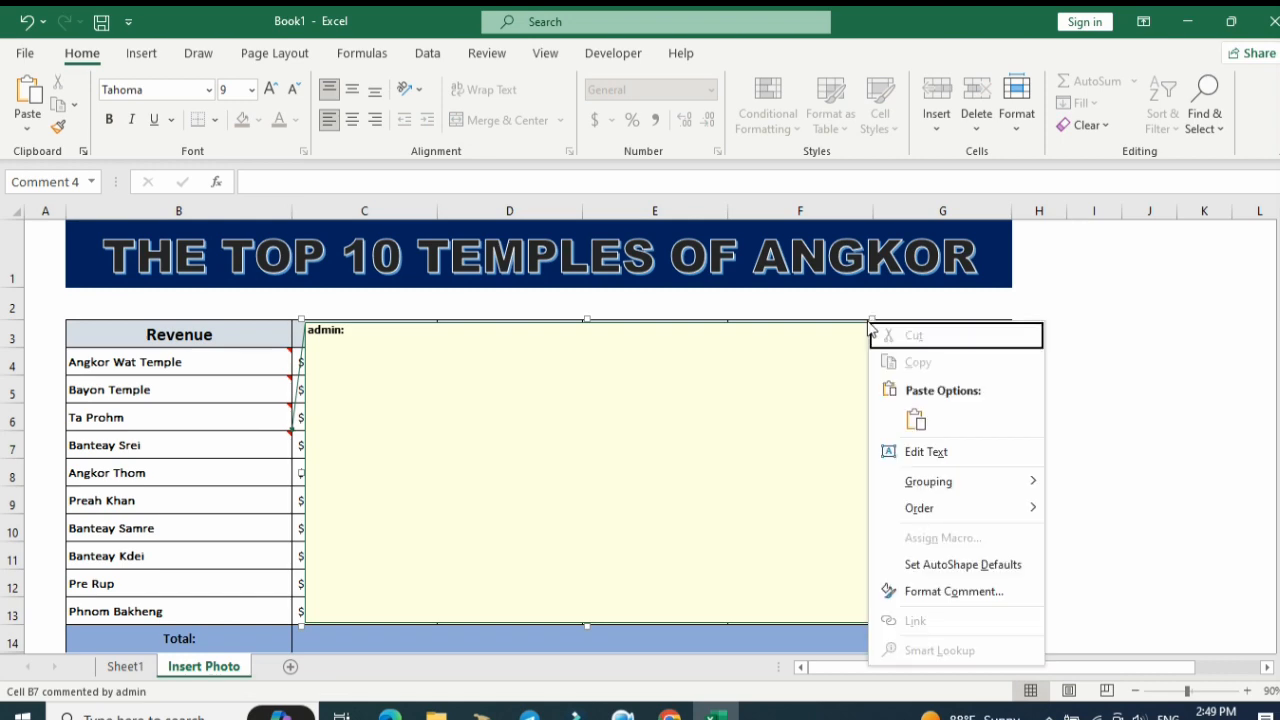
{"action": "left_click", "coordinate": [953, 591]}
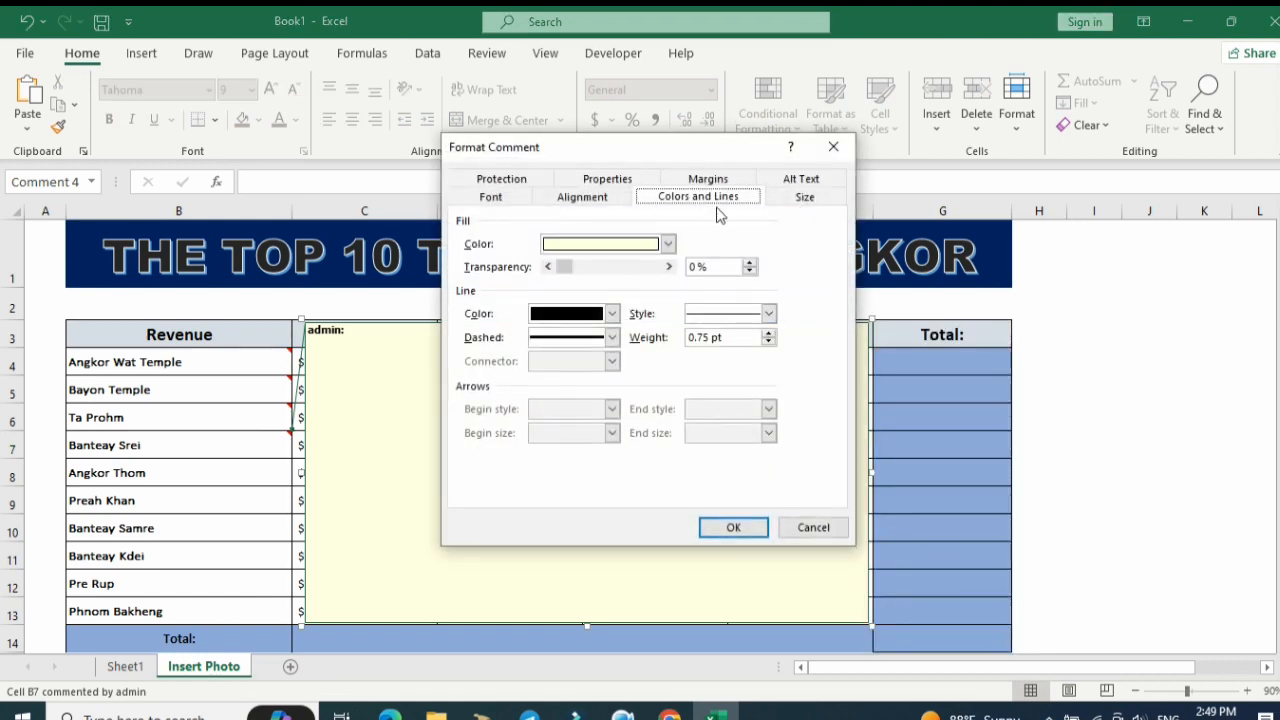
{"action": "left_click", "coordinate": [667, 244]}
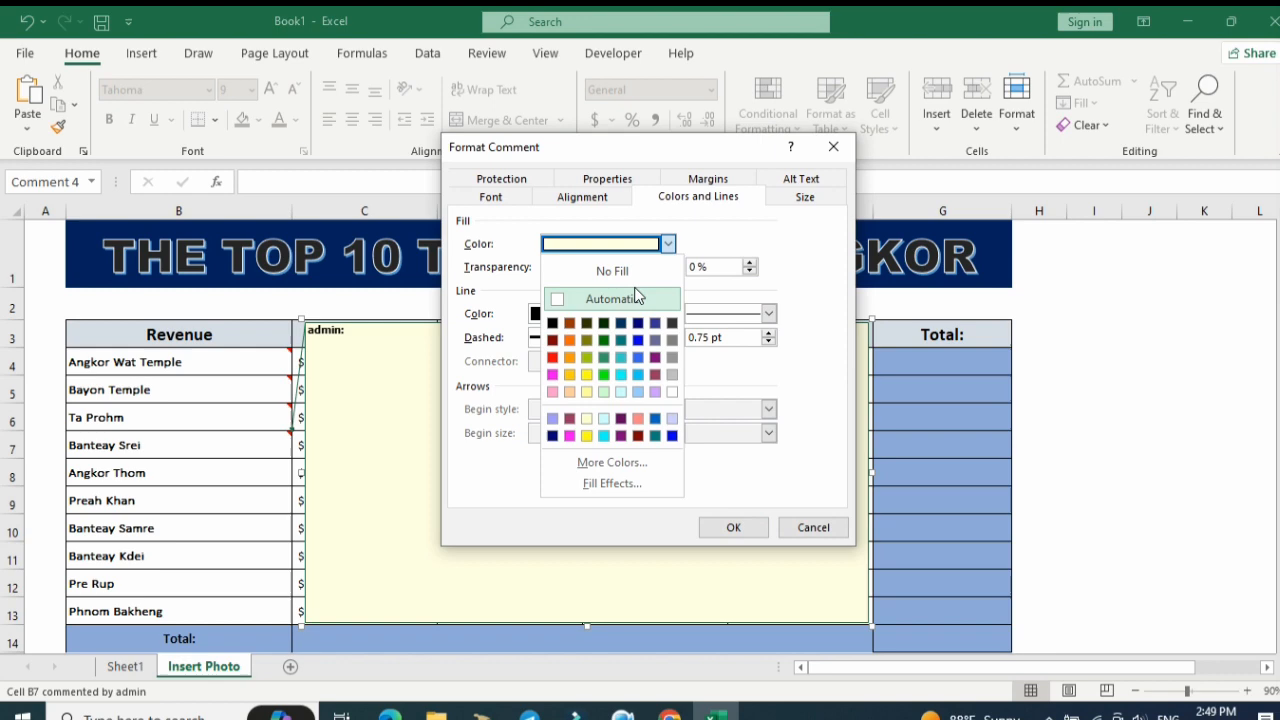
{"action": "left_click", "coordinate": [605, 484]}
{"action": "left_click", "coordinate": [670, 176]}
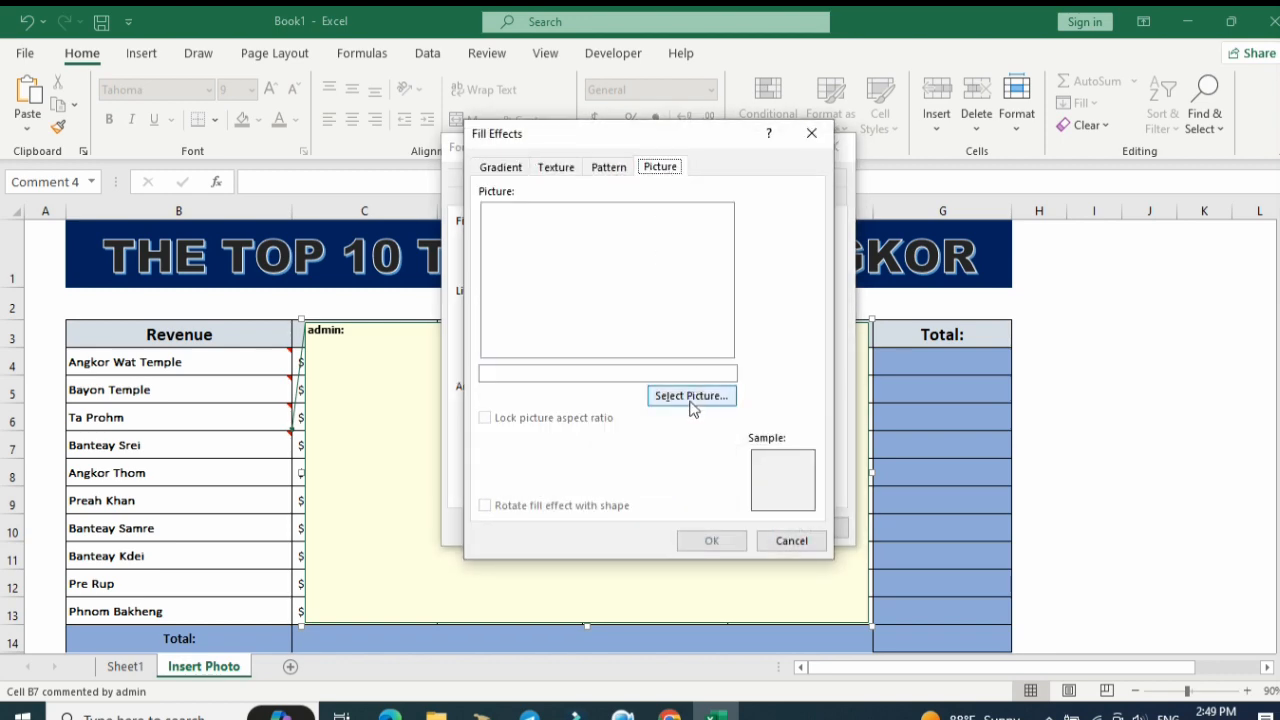
{"action": "left_click", "coordinate": [700, 399]}
{"action": "left_click", "coordinate": [735, 250]}
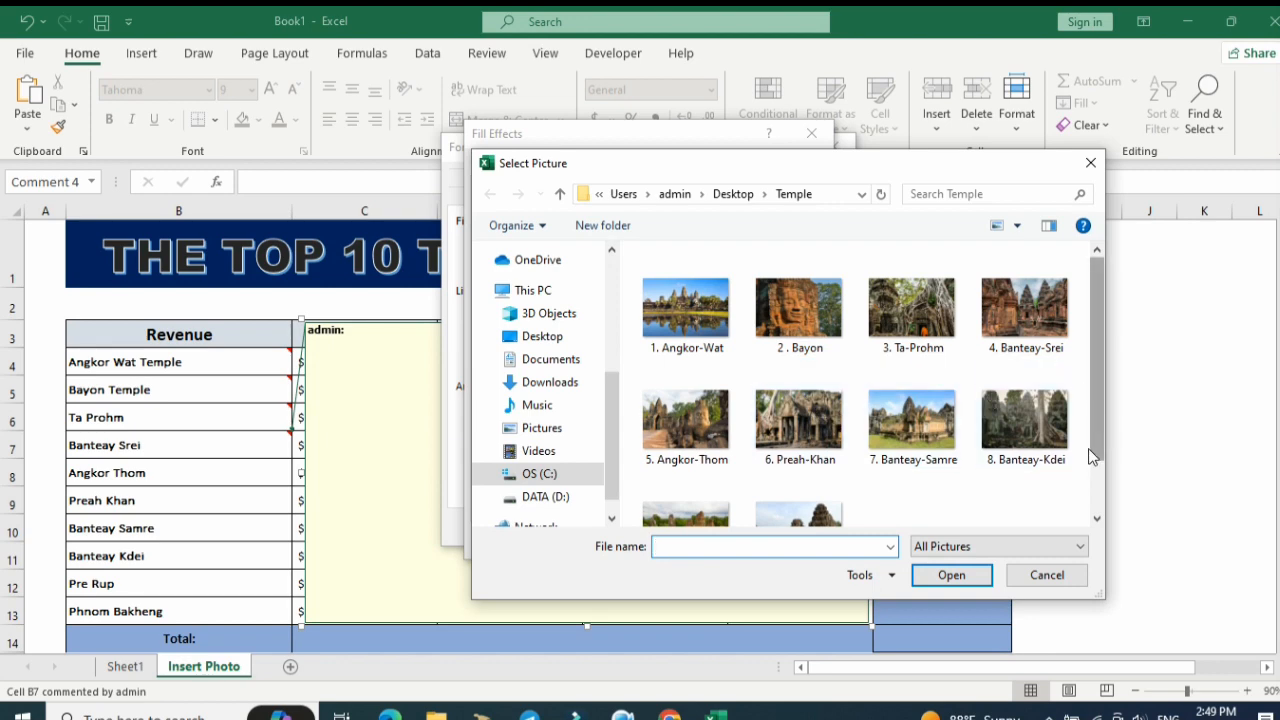
{"action": "left_click", "coordinate": [1035, 330]}
{"action": "left_click", "coordinate": [975, 576]}
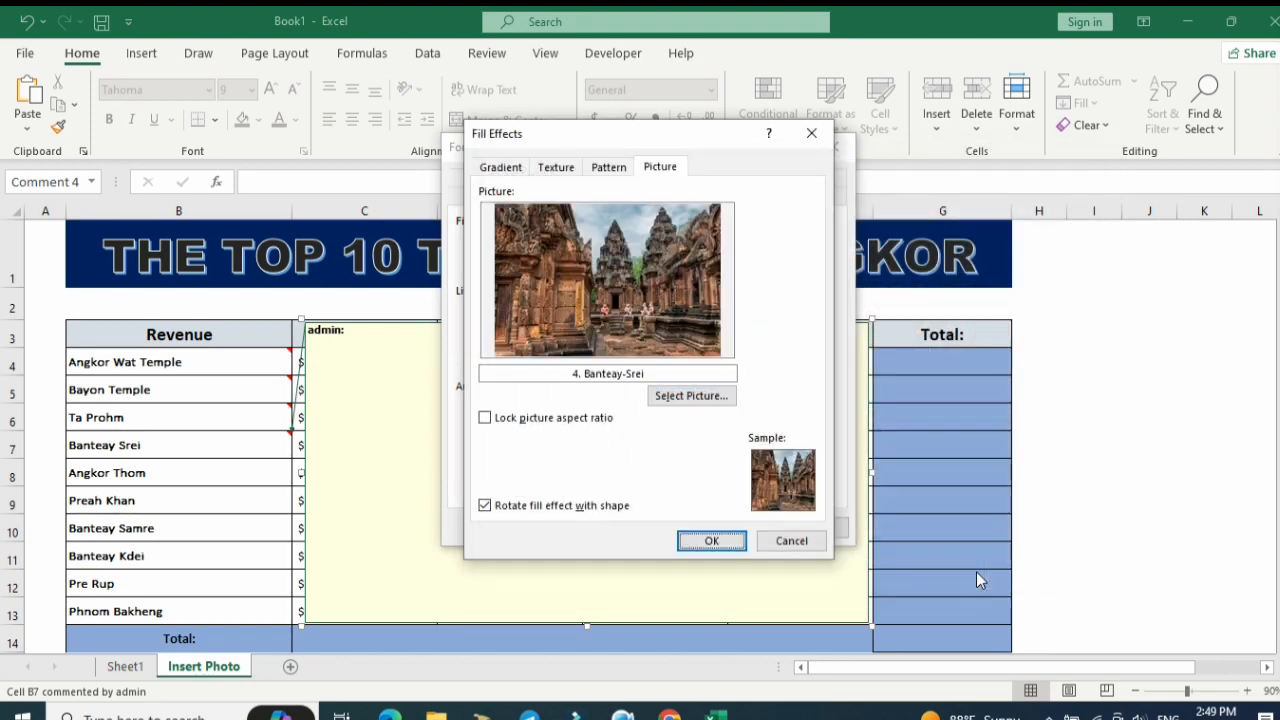
{"action": "left_click", "coordinate": [700, 541]}
{"action": "left_click", "coordinate": [733, 529]}
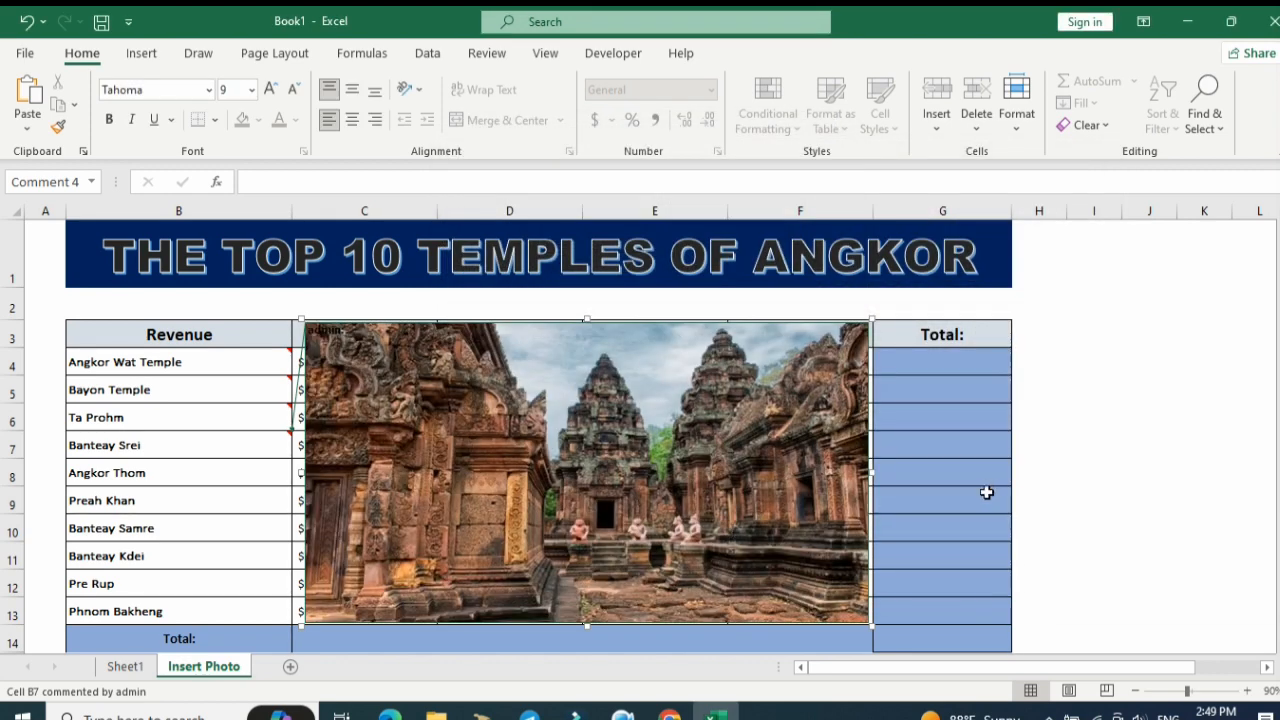
{"action": "key", "text": "Escape"}
{"action": "left_click", "coordinate": [651, 465]}
{"action": "left_click", "coordinate": [257, 446]}
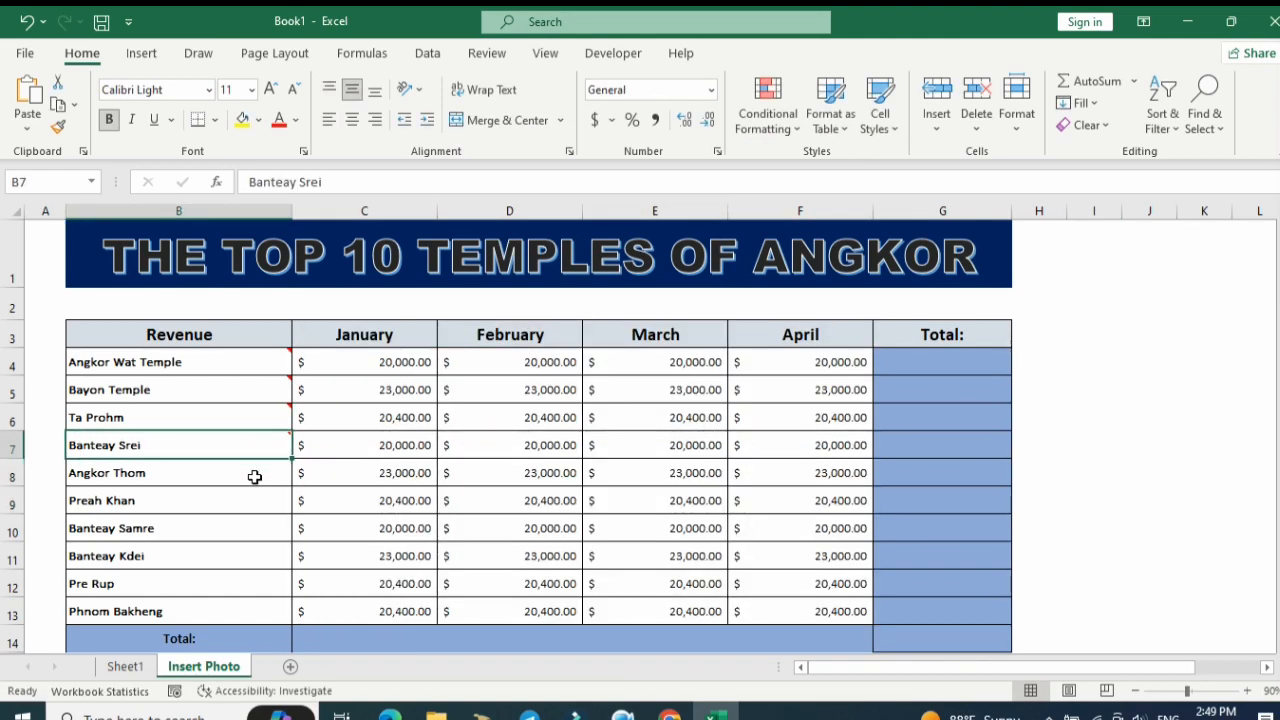
{"action": "right_click", "coordinate": [255, 477]}
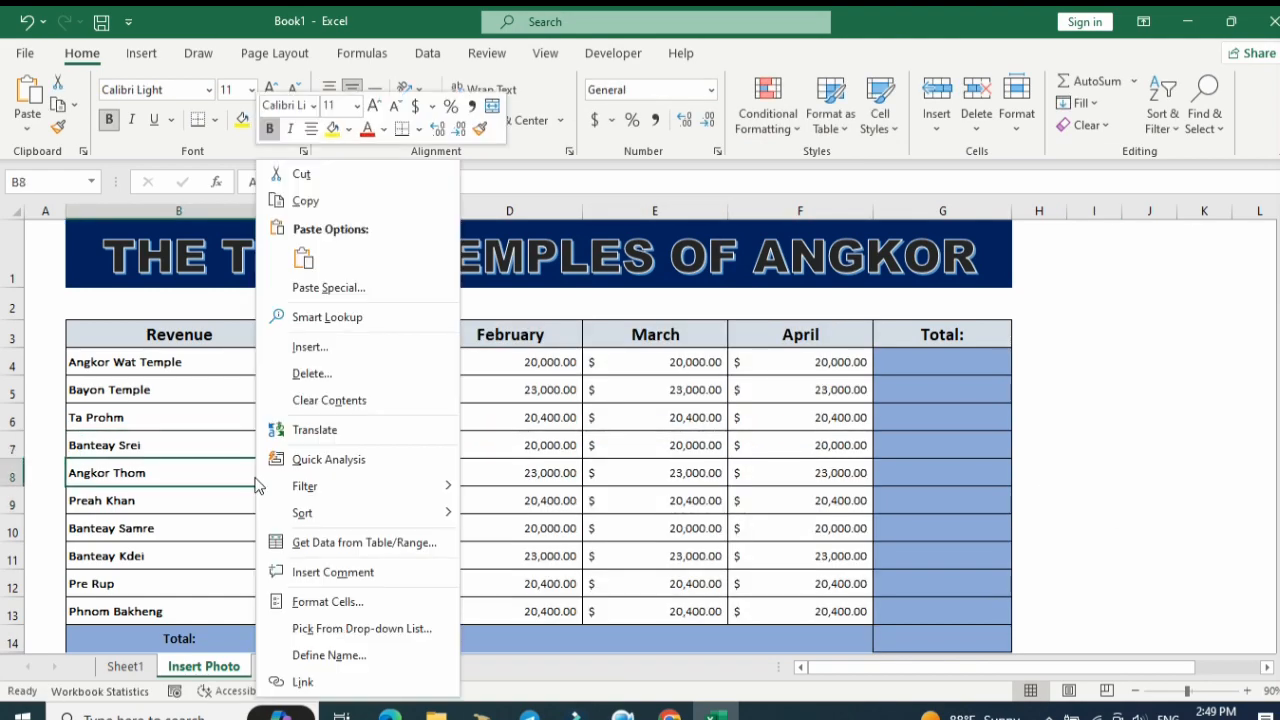
{"action": "left_click", "coordinate": [344, 605]}
{"action": "left_click", "coordinate": [562, 680]}
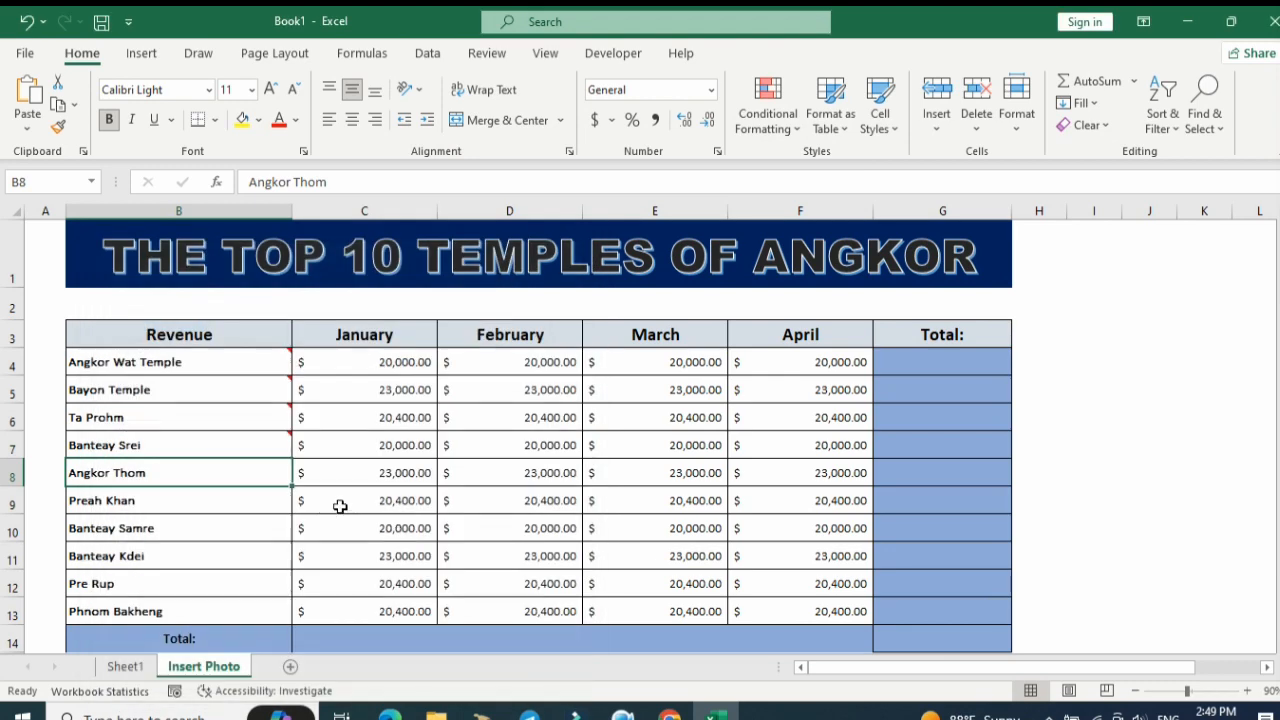
Insert a comment on the Angkor Thom cell and enlarge it over columns C to F, from row 3 down to row 13.
{"action": "right_click", "coordinate": [277, 474]}
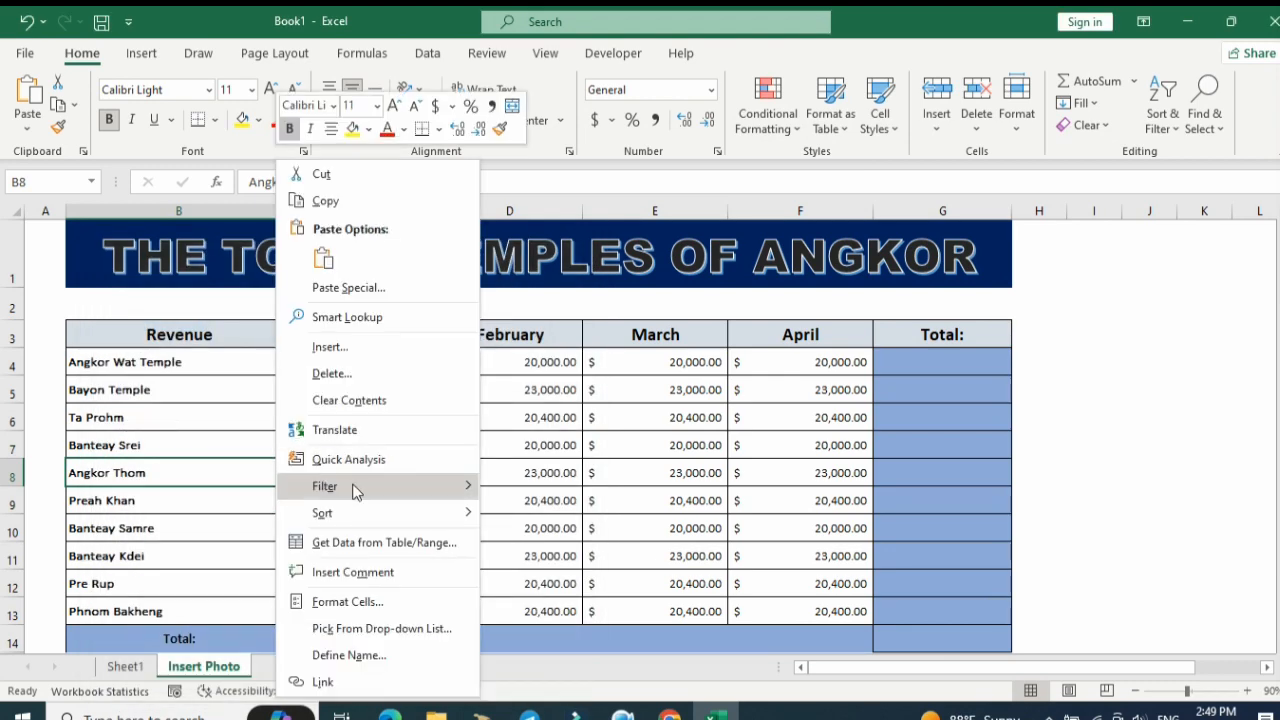
{"action": "left_click", "coordinate": [355, 572]}
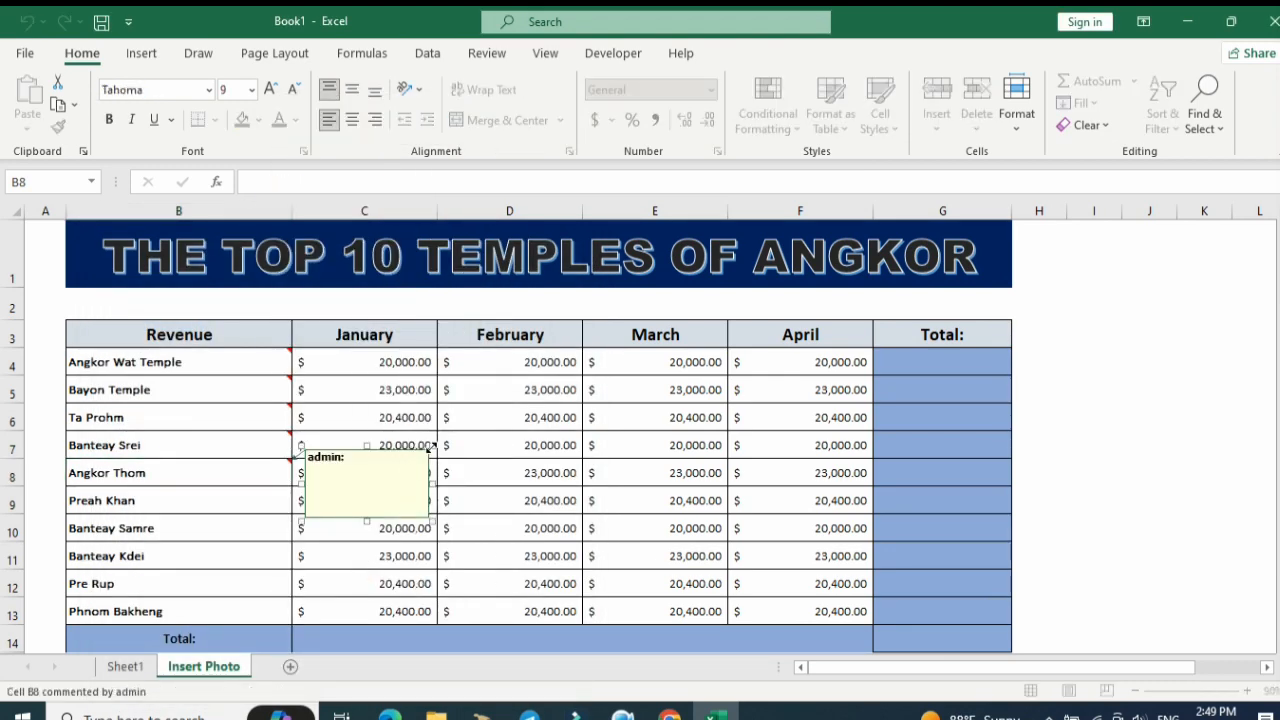
{"action": "left_click_drag", "start_coordinate": [431, 447], "coordinate": [872, 320]}
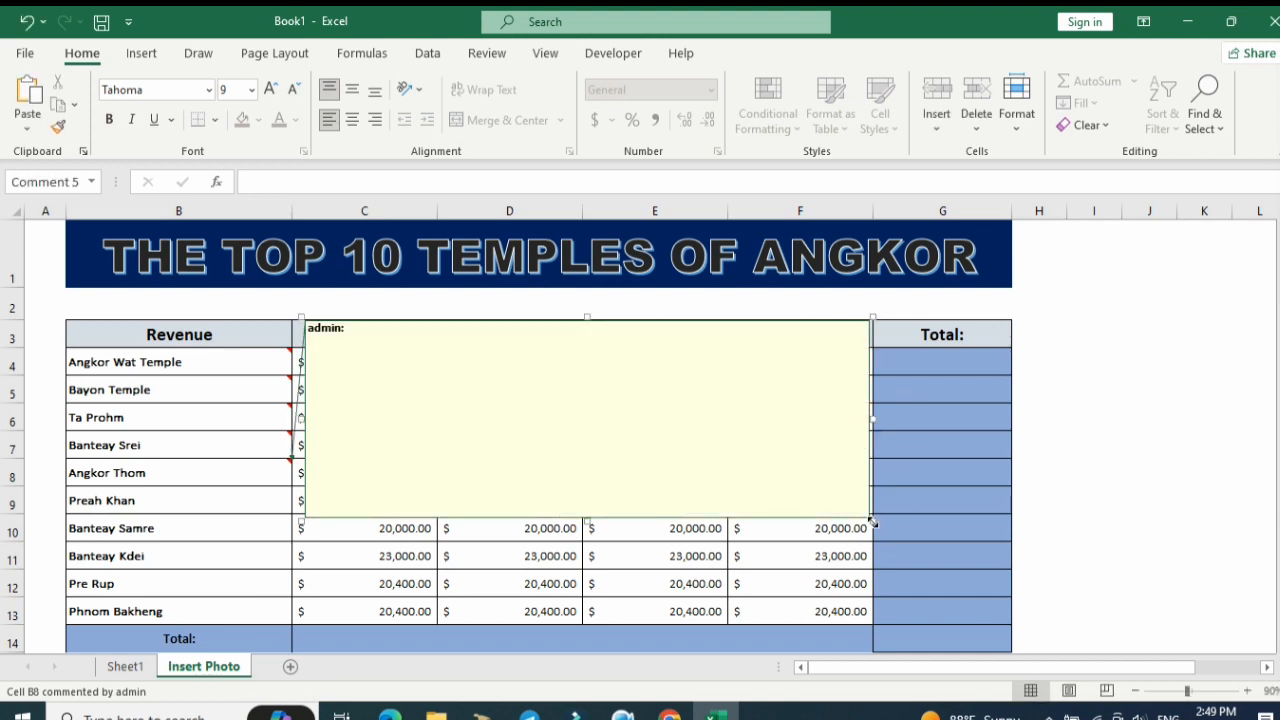
{"action": "left_click_drag", "start_coordinate": [872, 522], "coordinate": [879, 626]}
{"action": "right_click", "coordinate": [877, 624]}
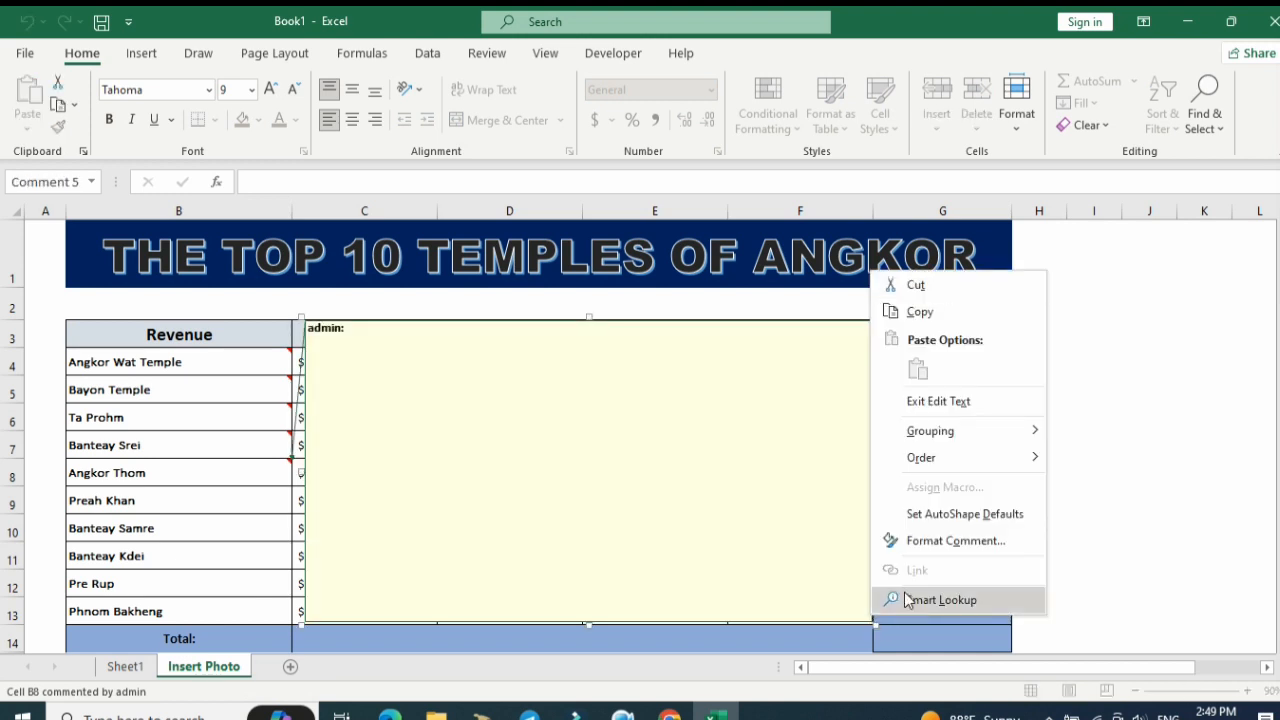
{"action": "left_click", "coordinate": [872, 624]}
Fill the Angkor Thom comment with the picture 5. Angkor-Thom from the Temple folder, then leave the comment.
{"action": "right_click", "coordinate": [872, 622]}
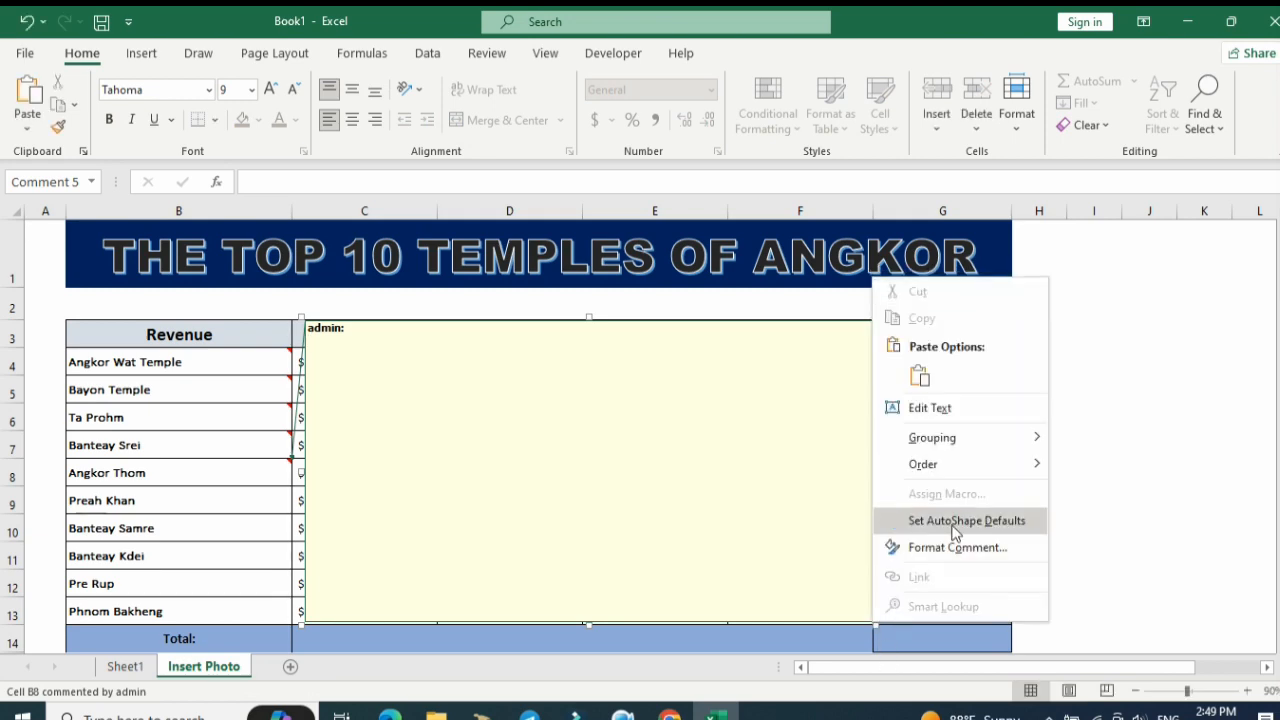
{"action": "left_click", "coordinate": [963, 545]}
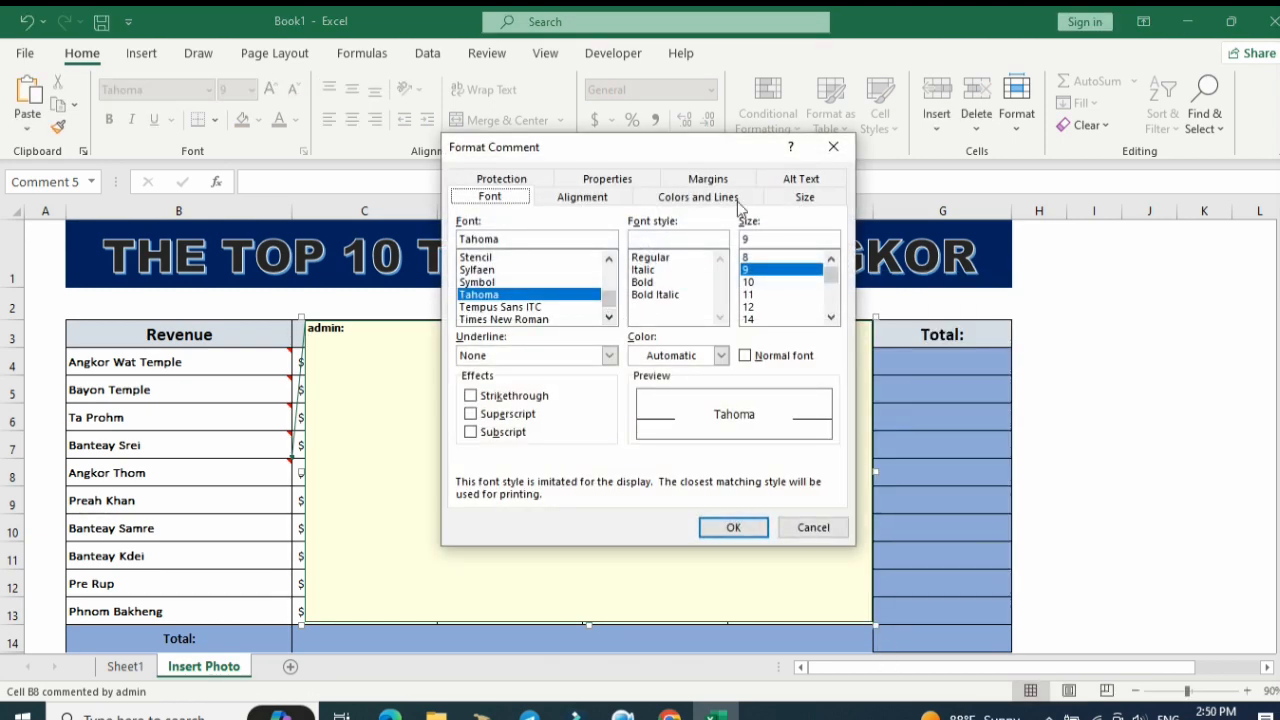
{"action": "left_click", "coordinate": [697, 200]}
{"action": "left_click", "coordinate": [668, 244]}
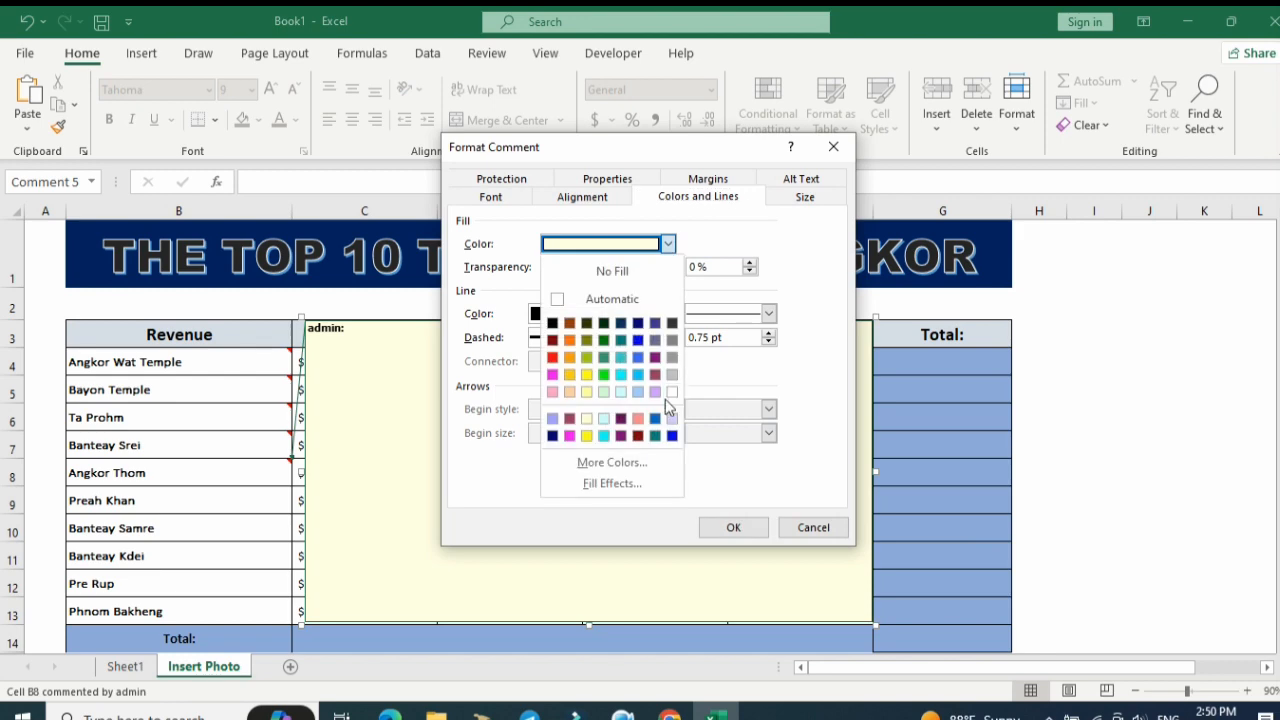
{"action": "left_click", "coordinate": [644, 483]}
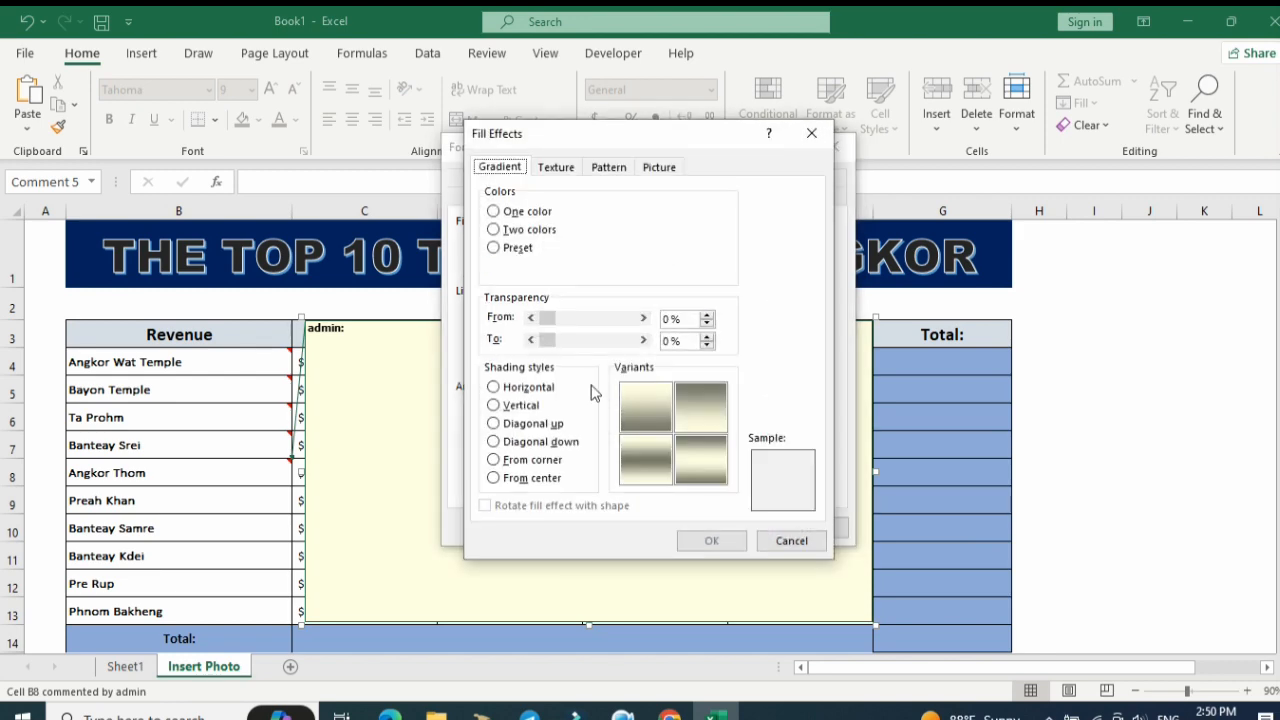
{"action": "left_click", "coordinate": [658, 168]}
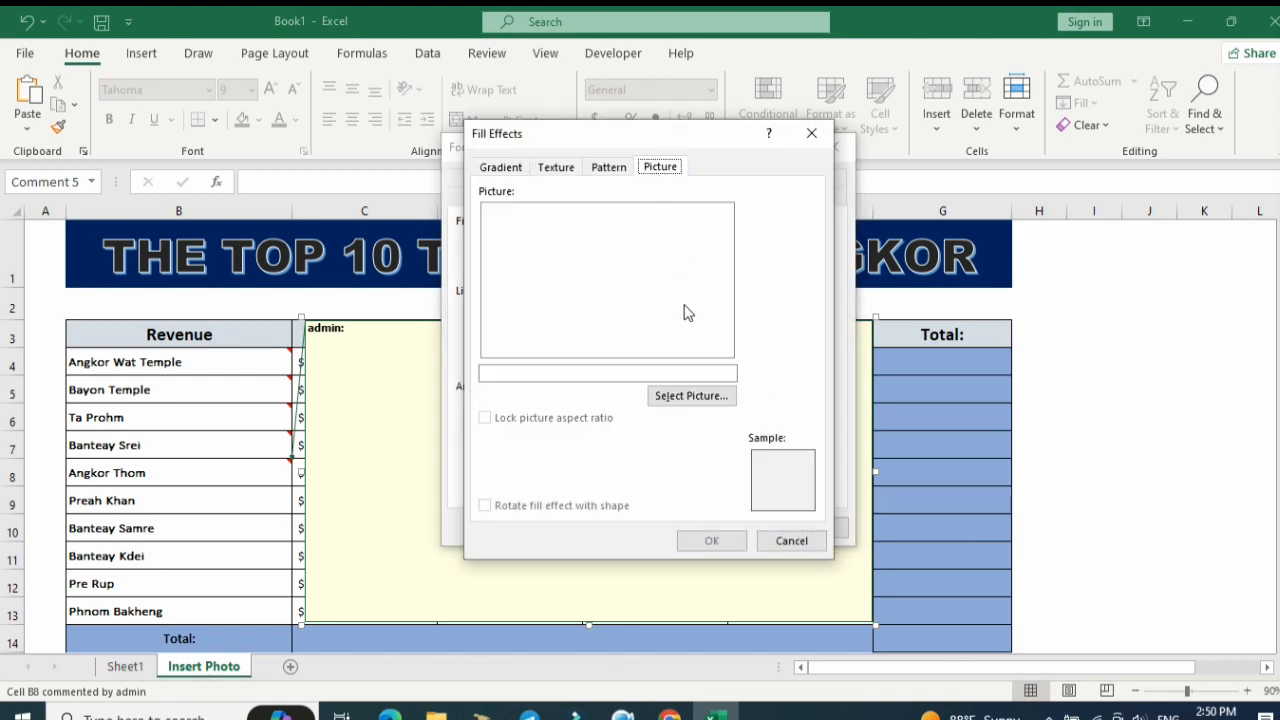
{"action": "left_click", "coordinate": [691, 395]}
{"action": "left_click", "coordinate": [745, 258]}
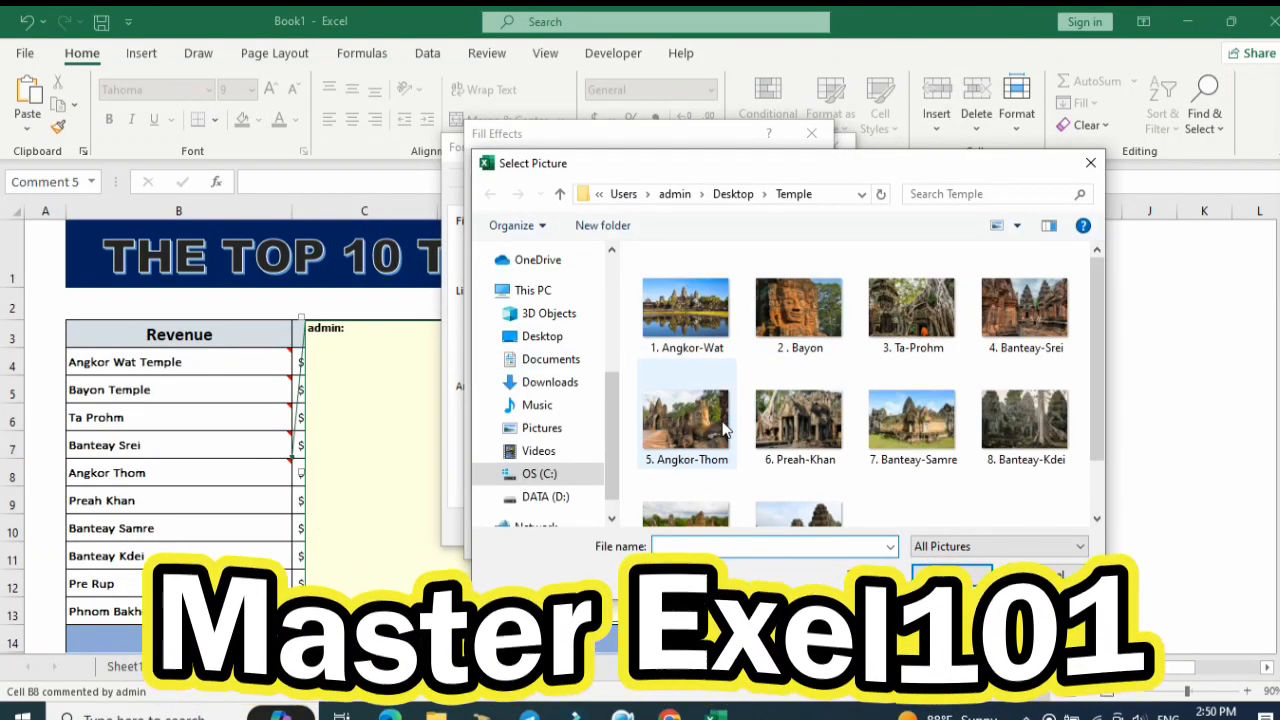
{"action": "left_click", "coordinate": [686, 420]}
{"action": "left_click", "coordinate": [945, 572]}
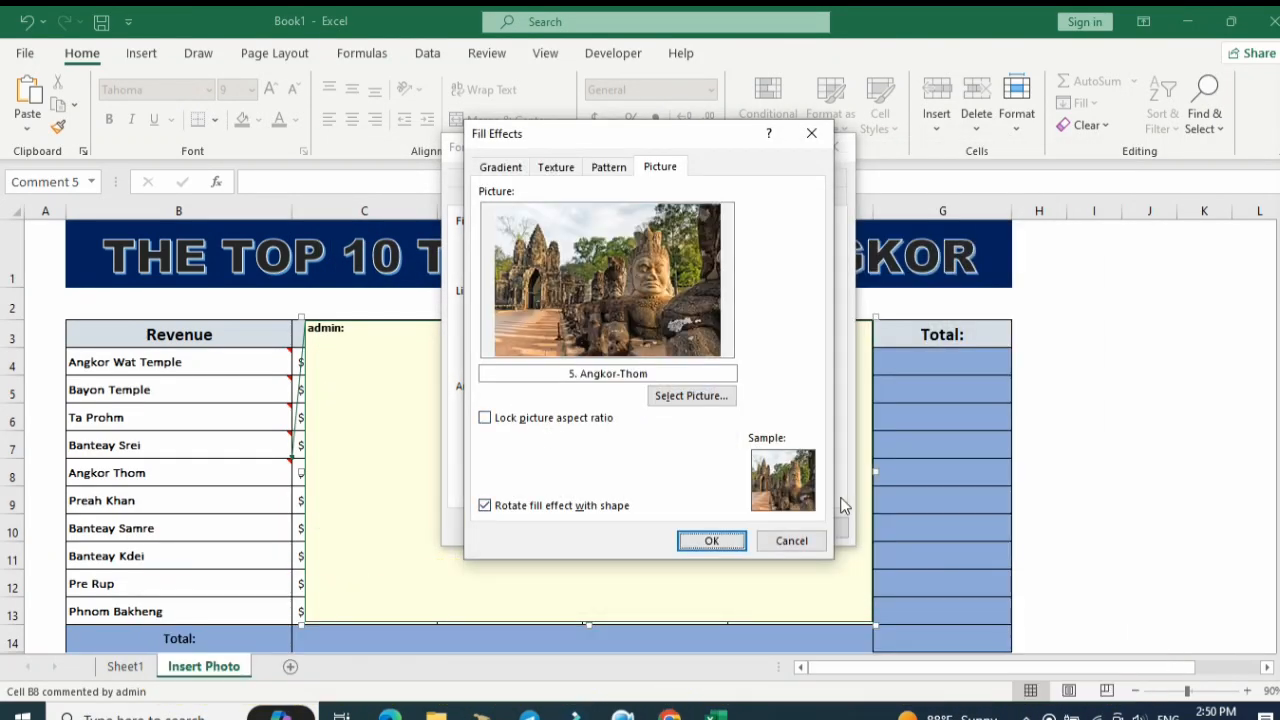
{"action": "left_click", "coordinate": [733, 543]}
{"action": "left_click", "coordinate": [731, 530]}
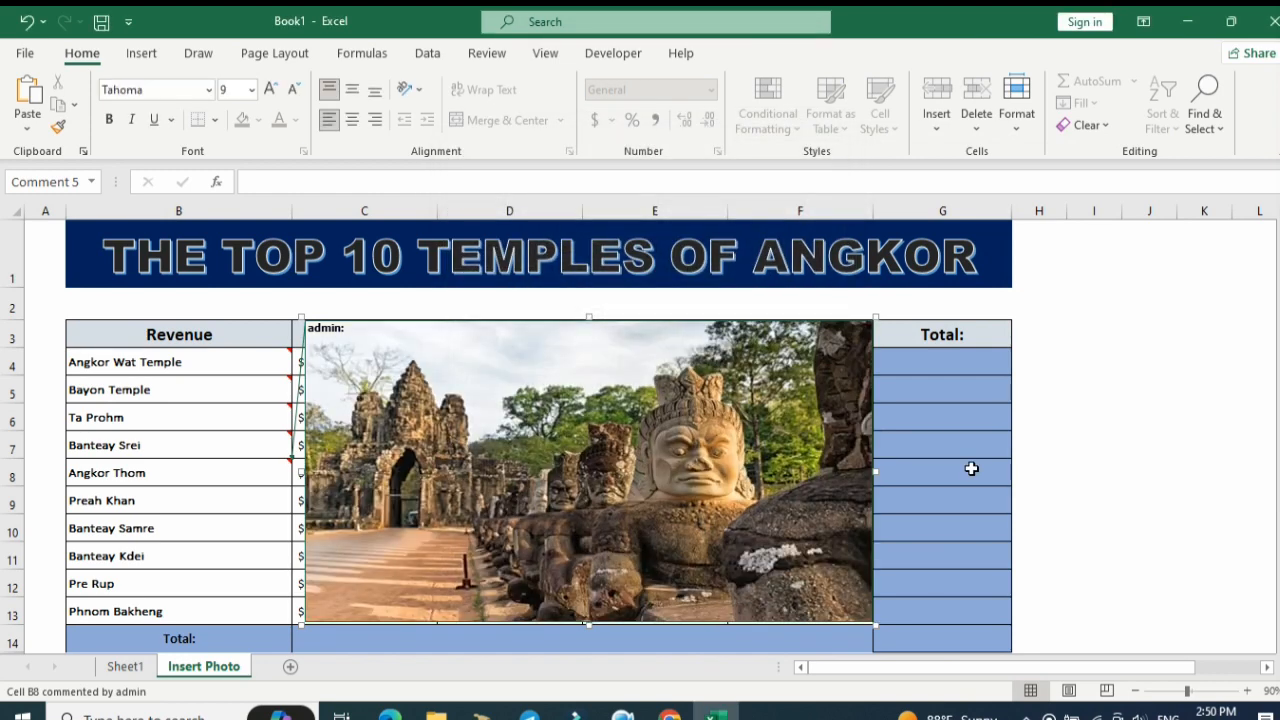
{"action": "left_click", "coordinate": [971, 468]}
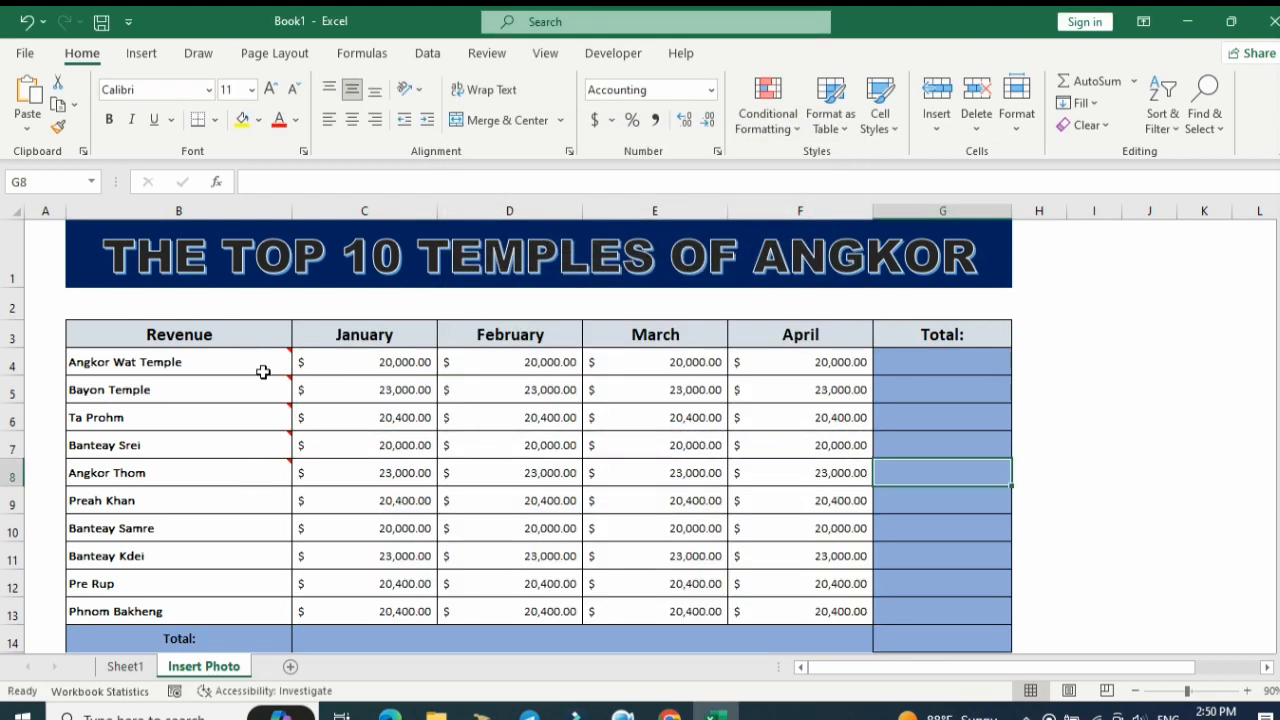
Insert a comment on the Preah Khan cell and enlarge it over columns C to F, from row 3 down to row 14.
{"action": "right_click", "coordinate": [277, 500]}
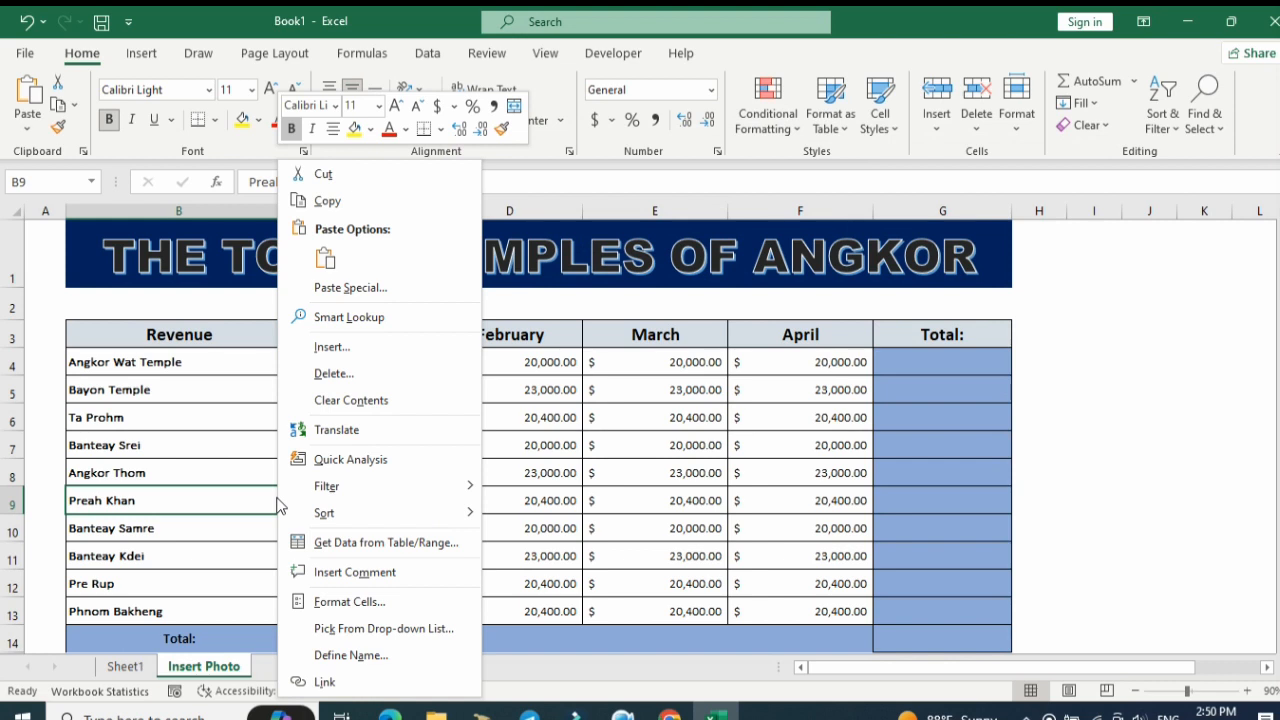
{"action": "mouse_move", "coordinate": [405, 515]}
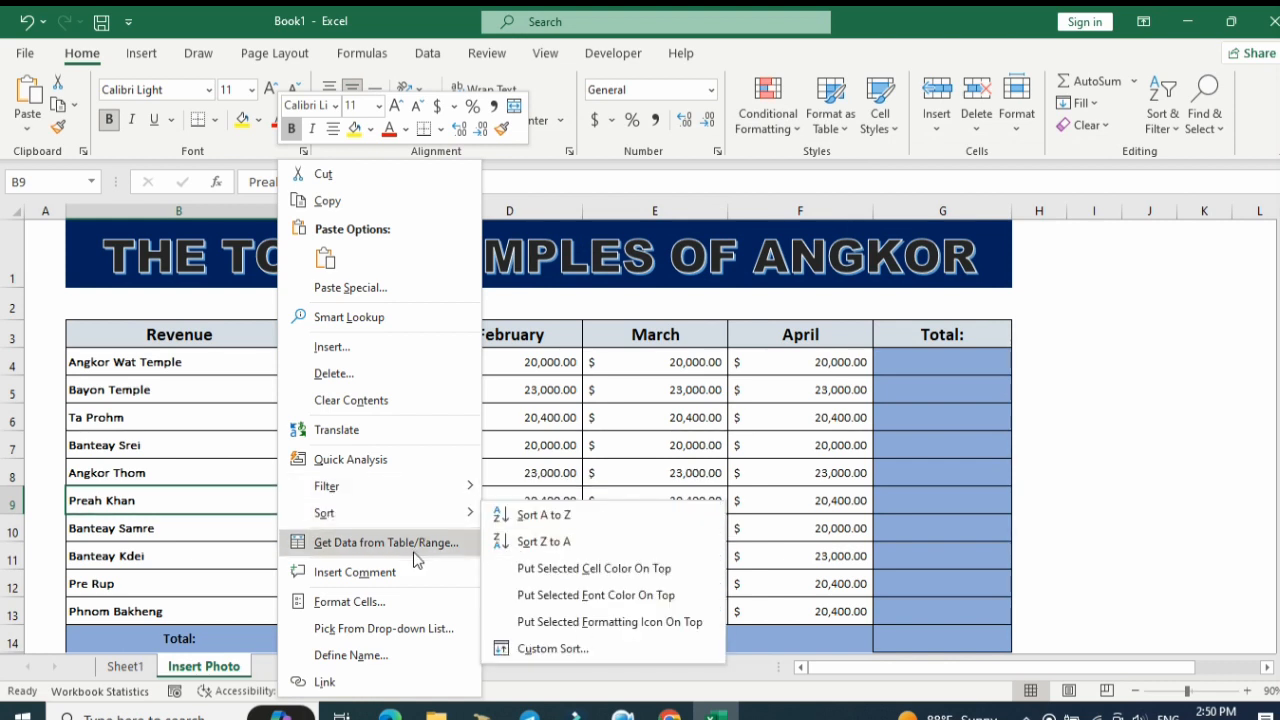
{"action": "left_click", "coordinate": [375, 572]}
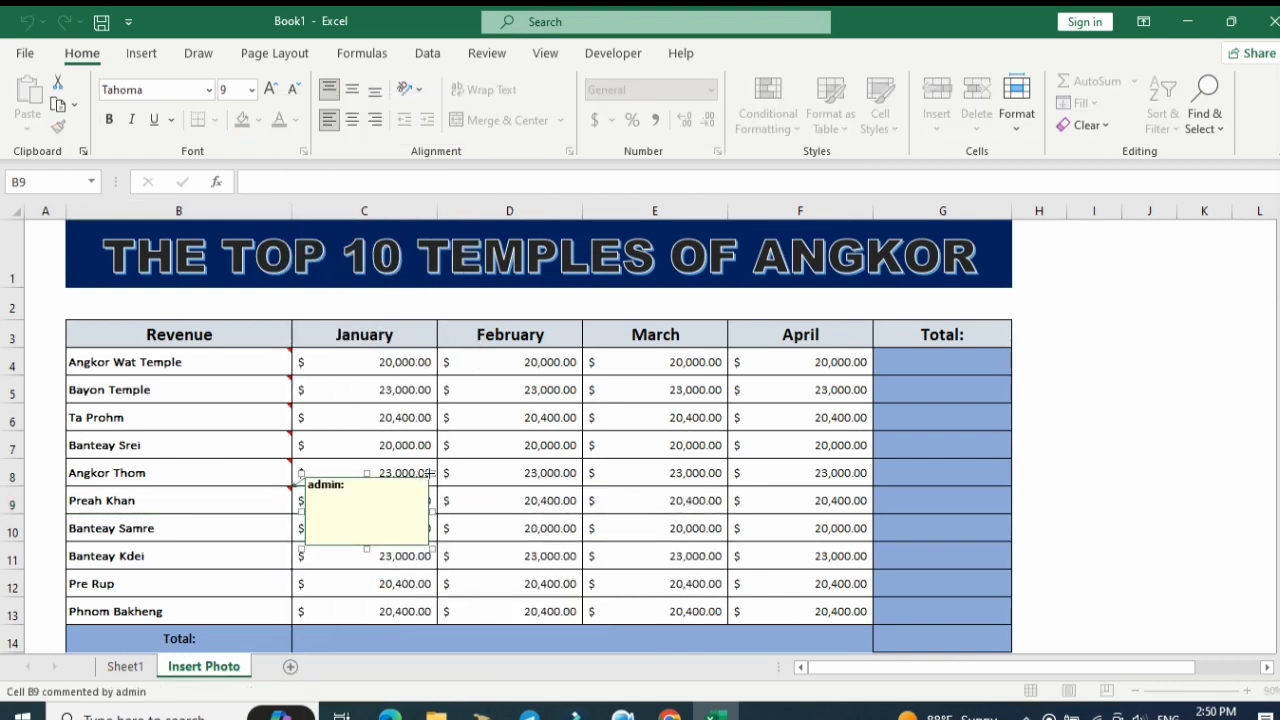
{"action": "left_click_drag", "start_coordinate": [428, 473], "coordinate": [731, 315]}
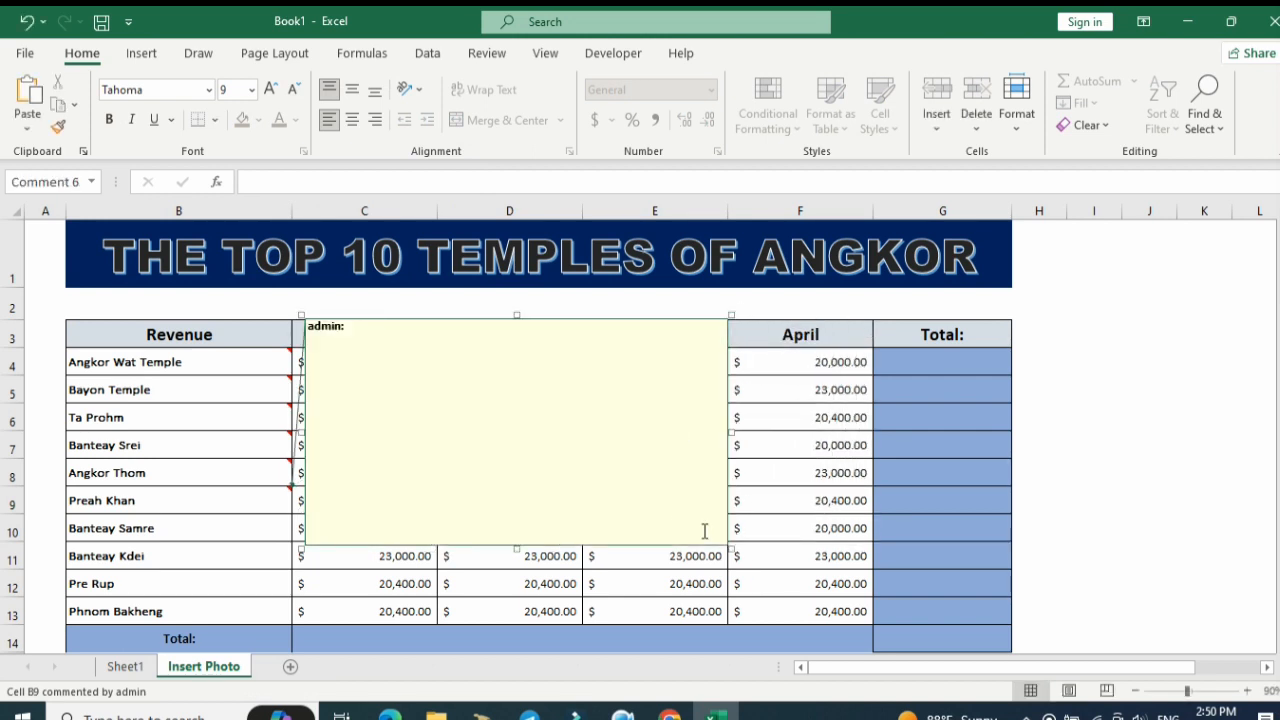
{"action": "left_click_drag", "start_coordinate": [731, 549], "coordinate": [862, 638]}
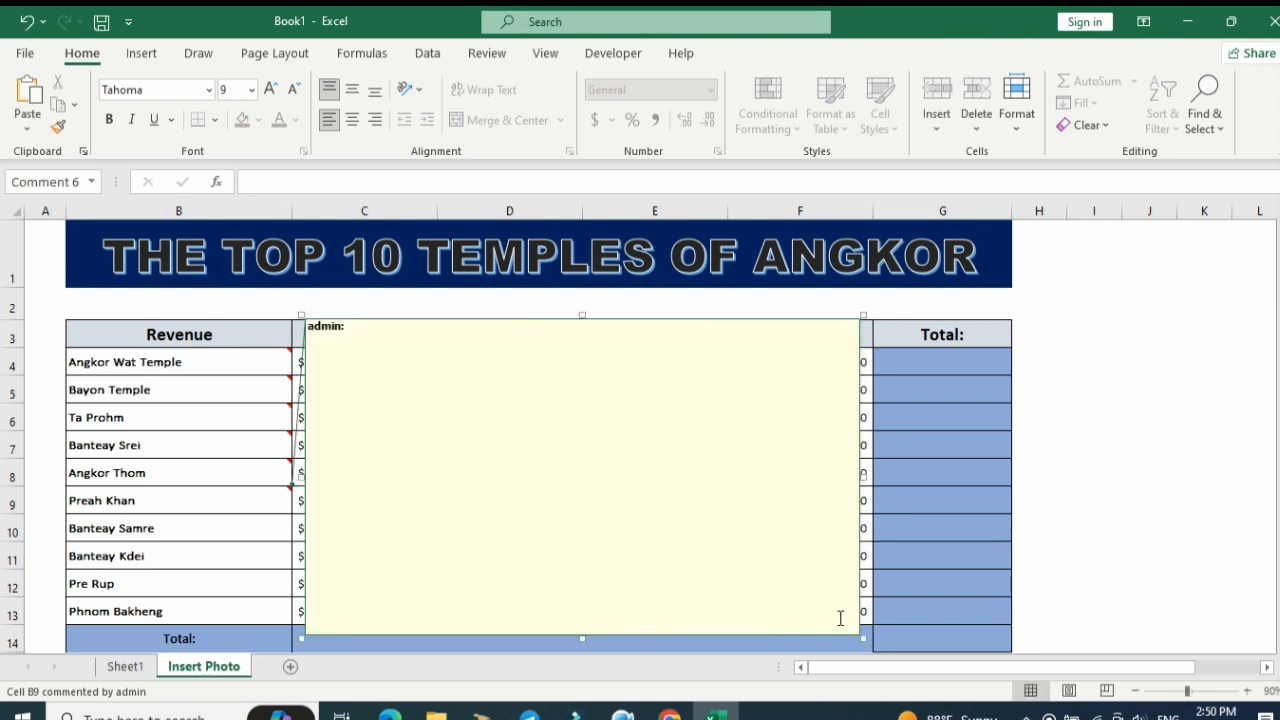
Fill the Preah Khan comment with the picture 6. Preah-Khan from the Temple folder, then leave the comment.
{"action": "right_click", "coordinate": [862, 475]}
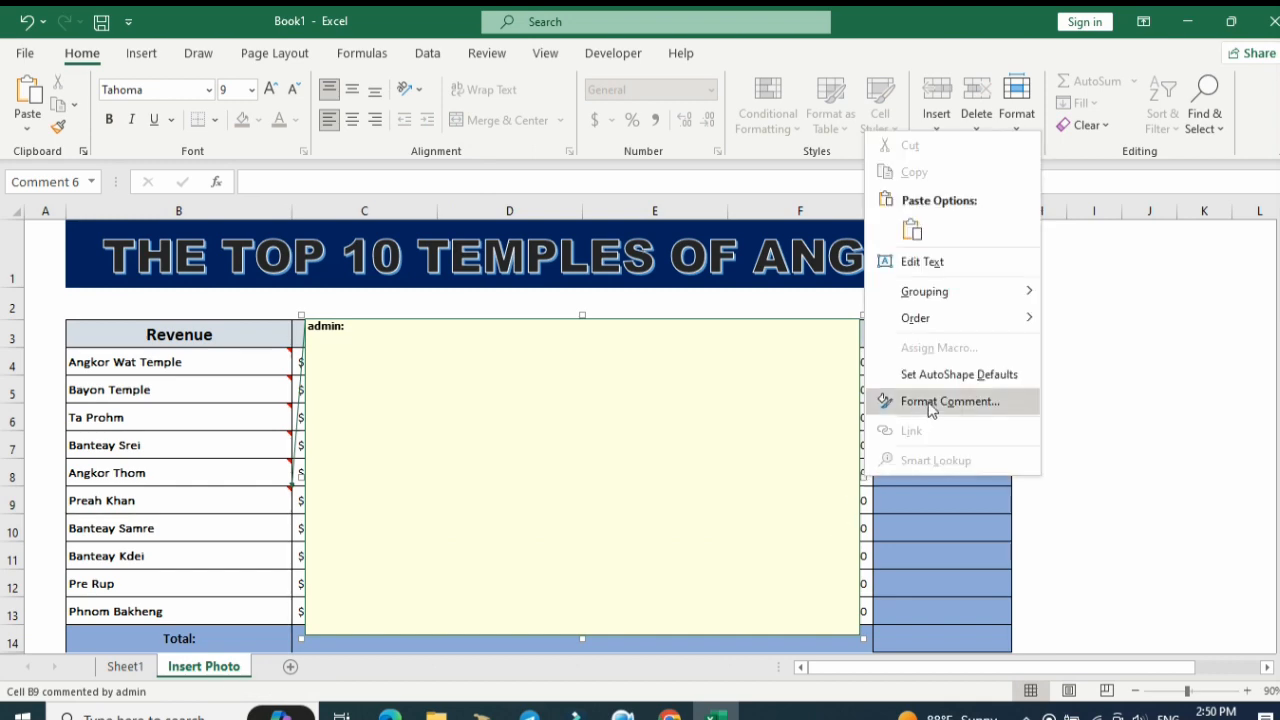
{"action": "left_click", "coordinate": [940, 399]}
{"action": "left_click", "coordinate": [668, 245]}
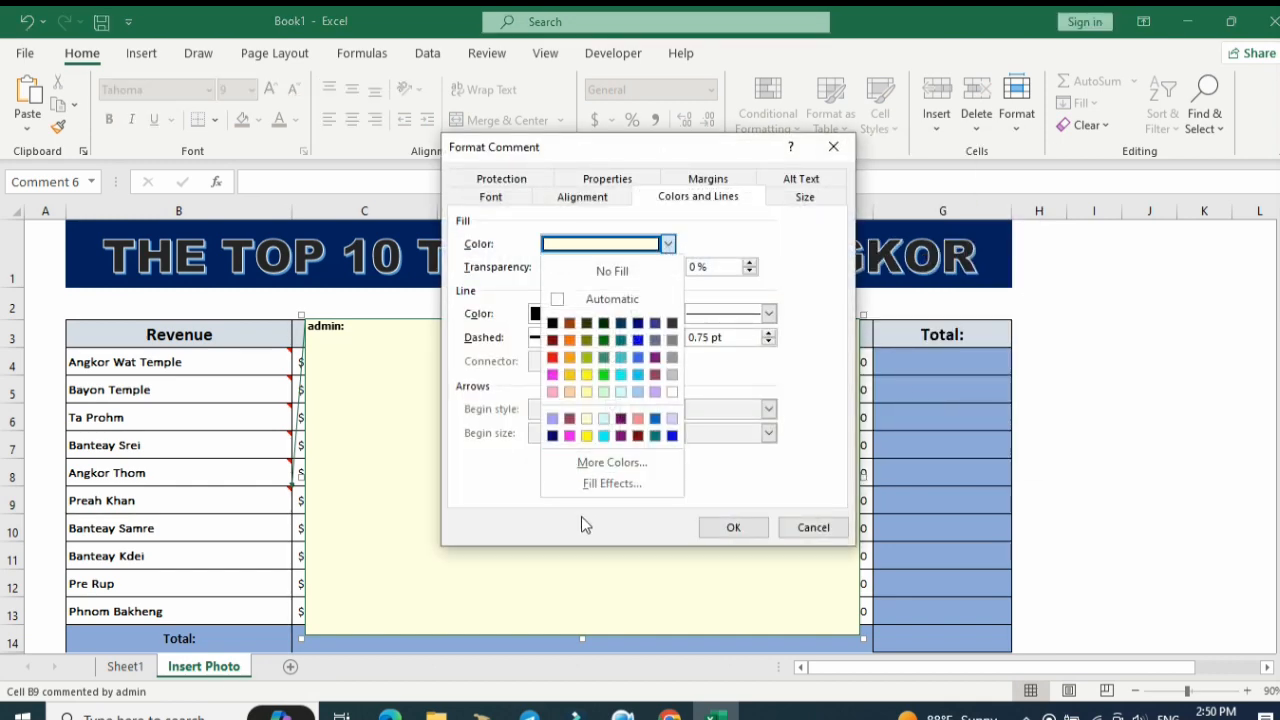
{"action": "left_click", "coordinate": [586, 483]}
{"action": "left_click", "coordinate": [660, 170]}
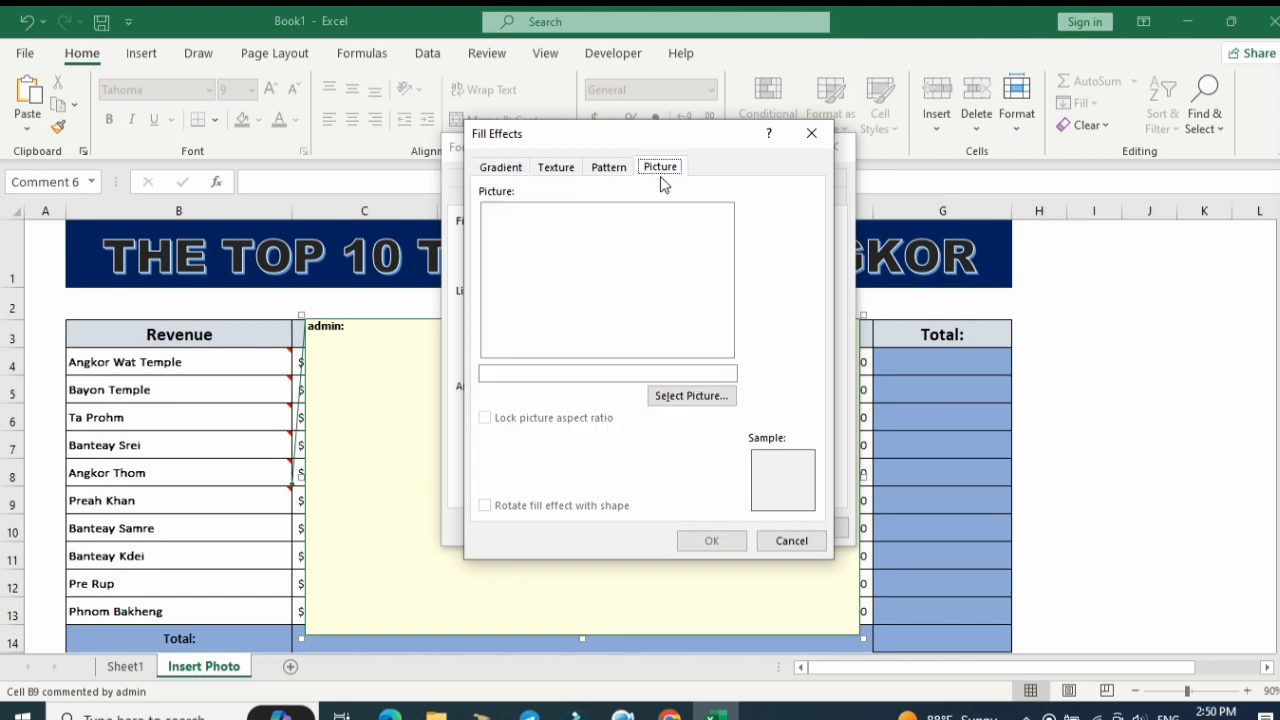
{"action": "left_click", "coordinate": [700, 395]}
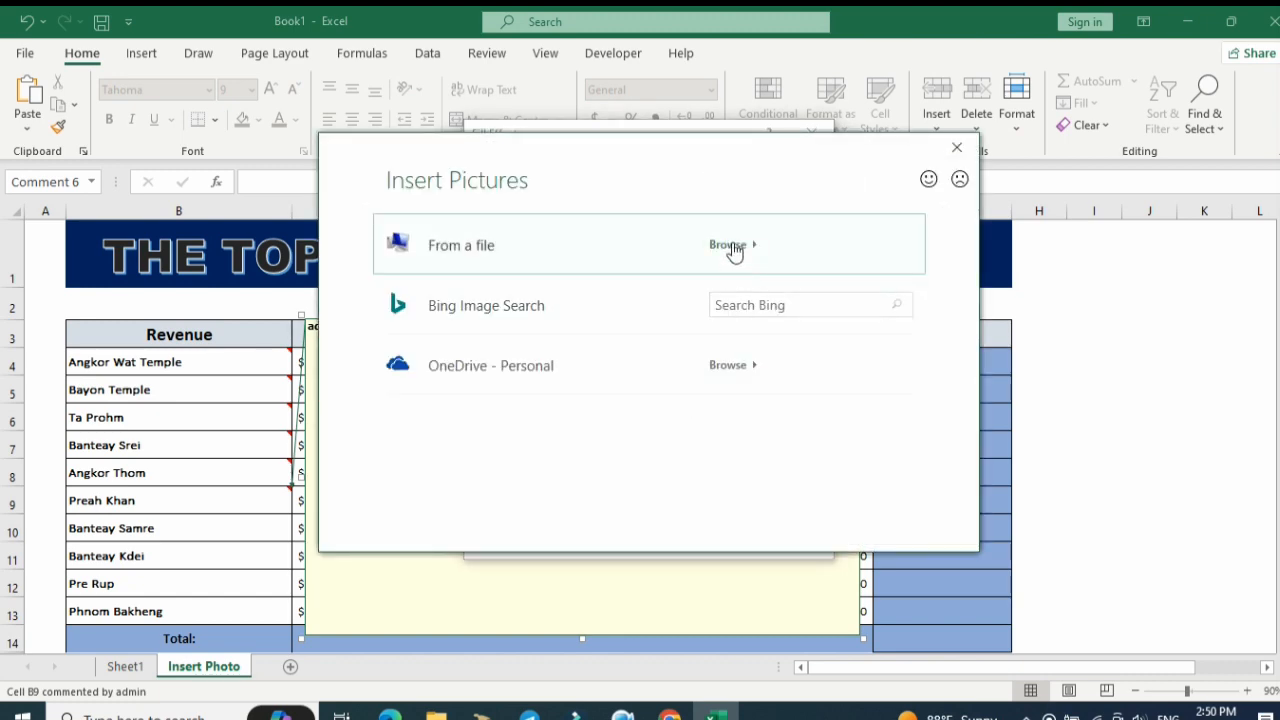
{"action": "key", "text": "Escape"}
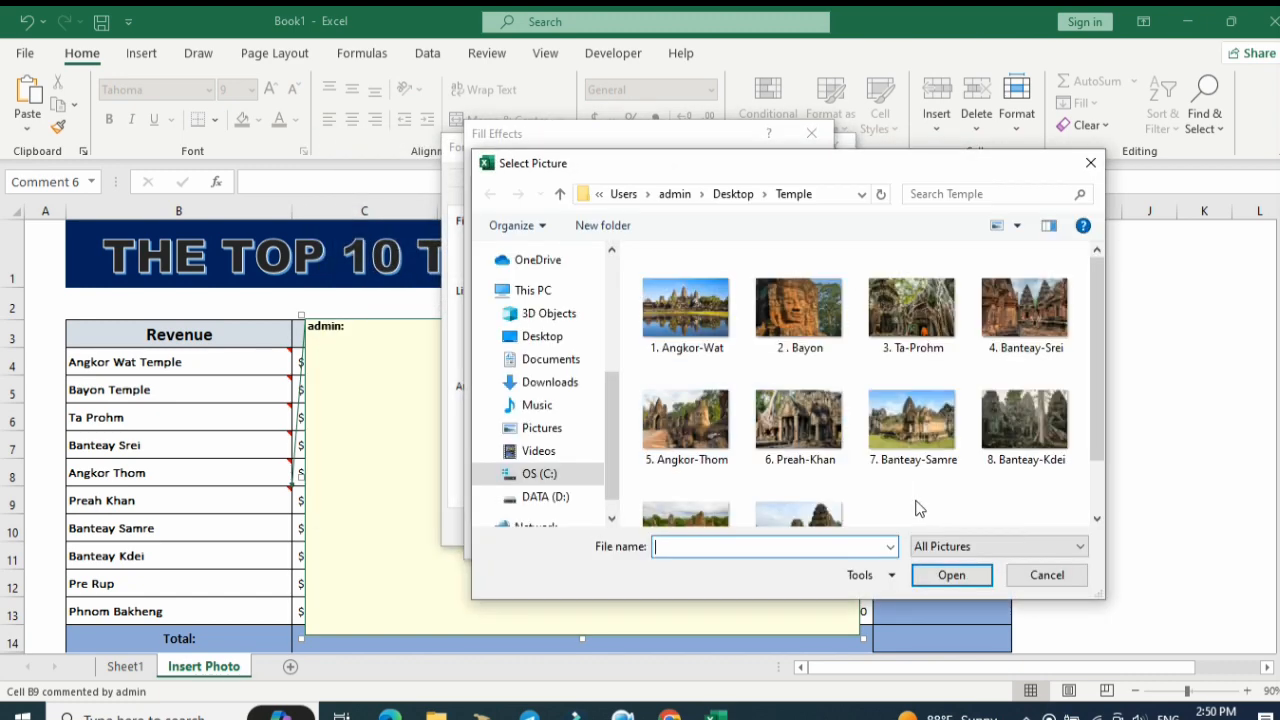
{"action": "left_click", "coordinate": [799, 420]}
{"action": "left_click", "coordinate": [952, 575]}
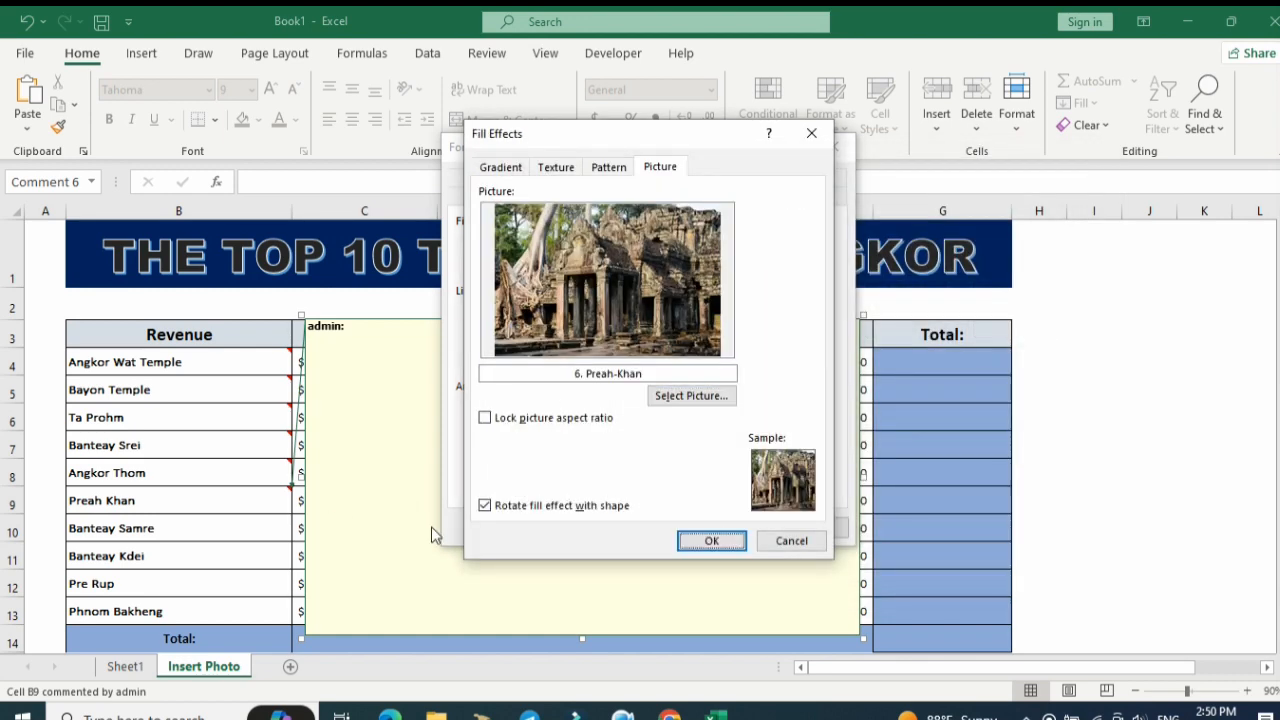
{"action": "left_click", "coordinate": [712, 541]}
{"action": "left_click", "coordinate": [735, 528]}
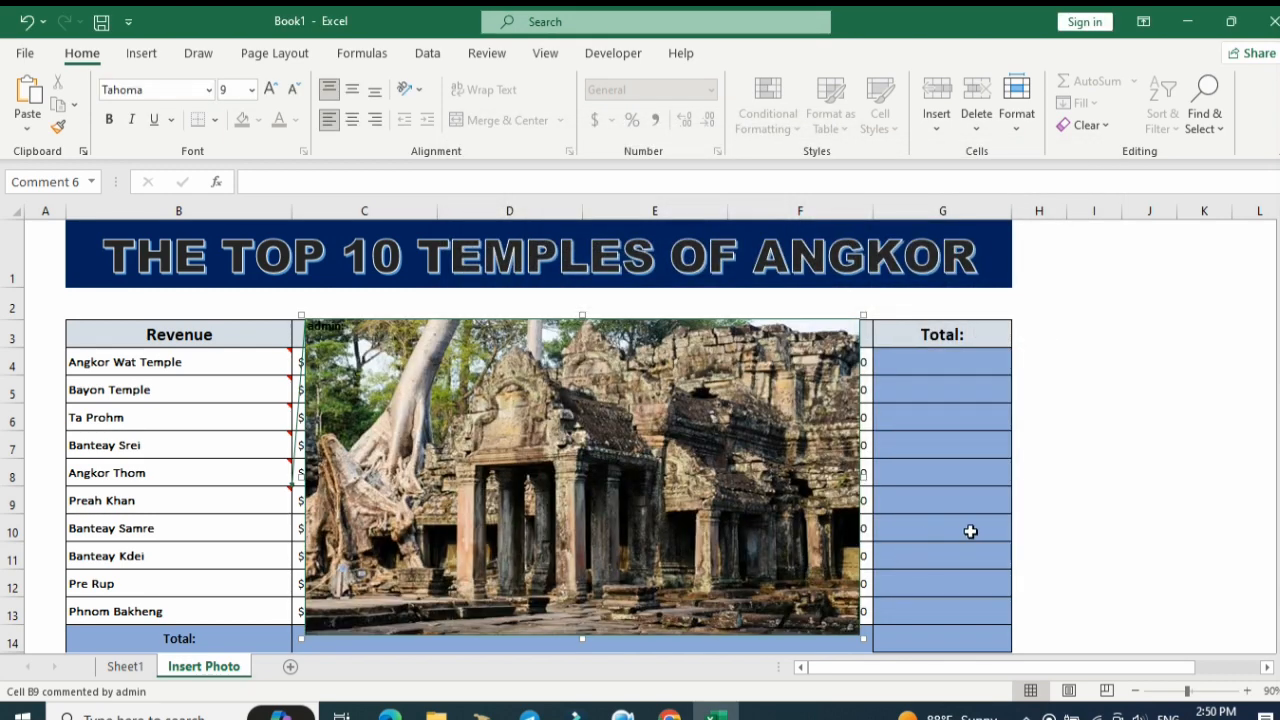
{"action": "left_click", "coordinate": [970, 531]}
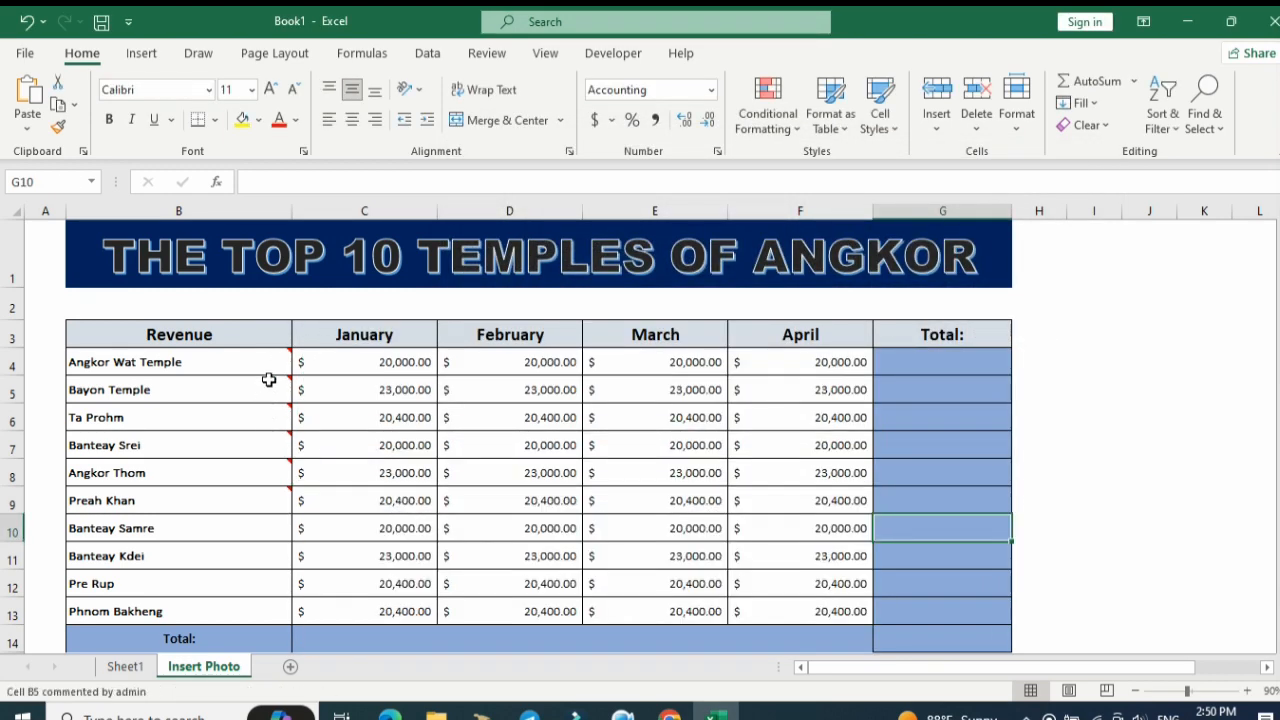
Insert a comment on the Banteay Samre cell and enlarge it over columns C to F, from row 3 down to row 13.
{"action": "left_click", "coordinate": [269, 523]}
{"action": "right_click", "coordinate": [269, 523]}
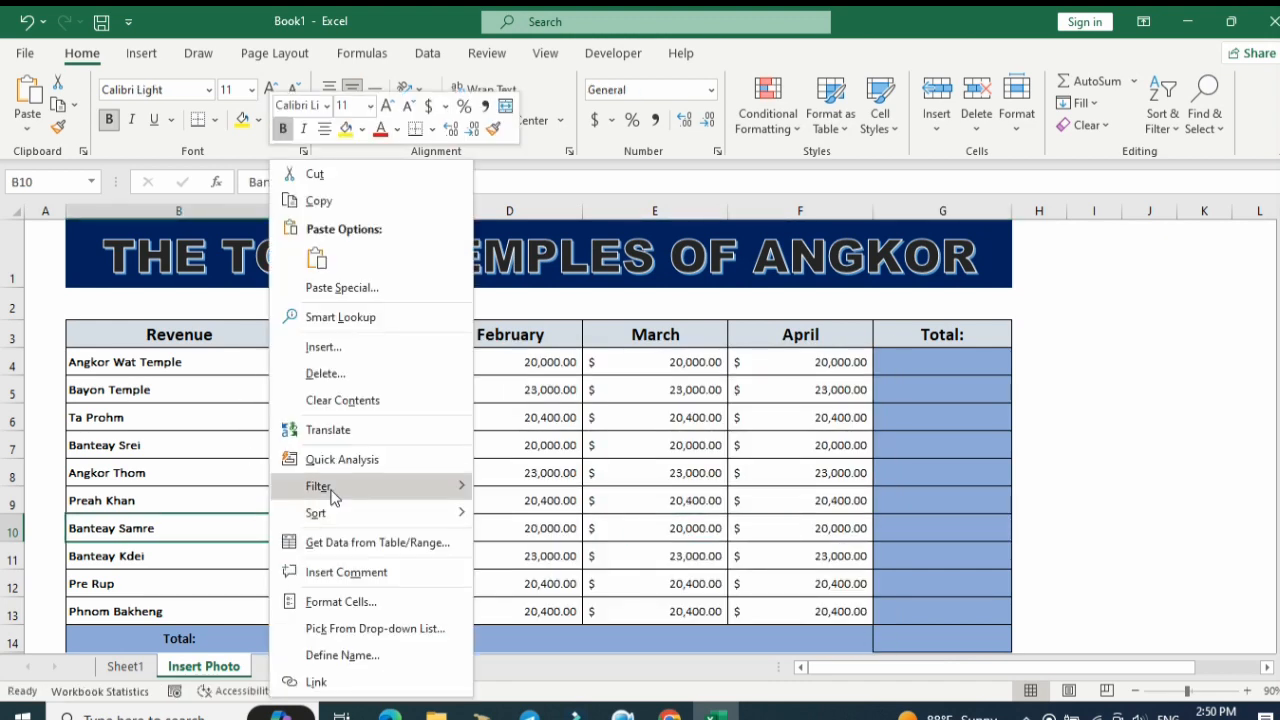
{"action": "left_click", "coordinate": [364, 573]}
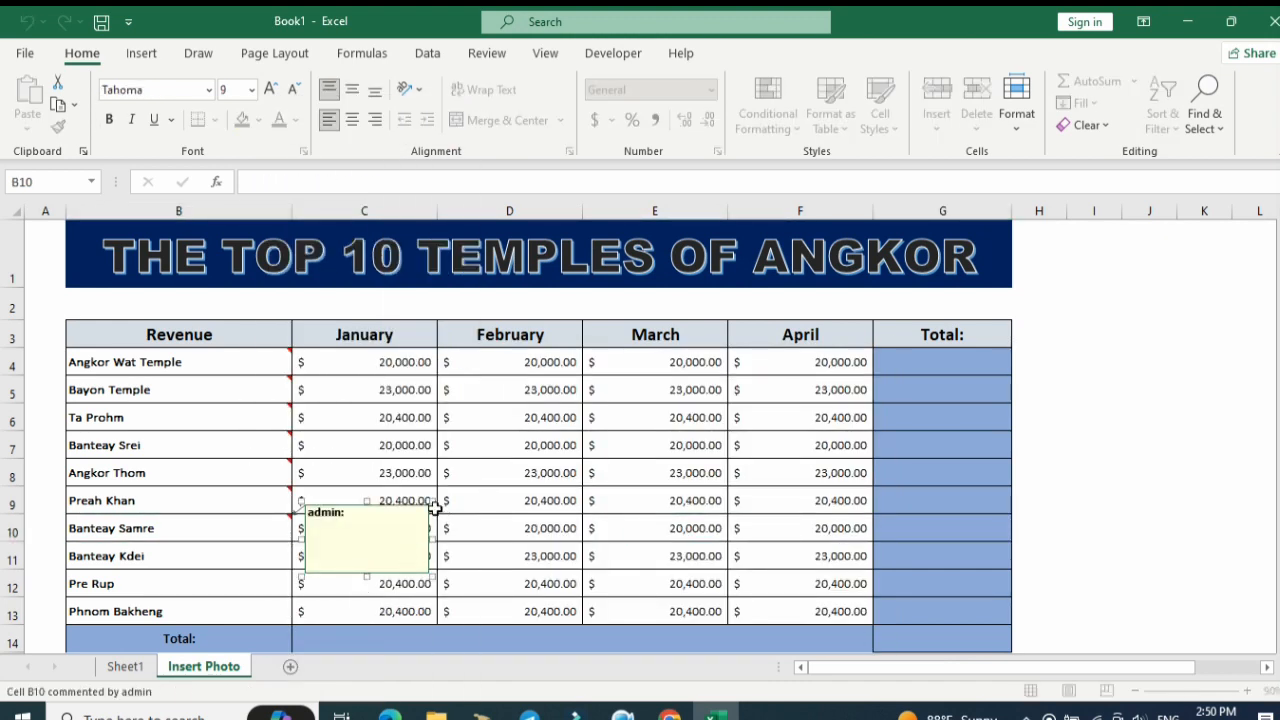
{"action": "left_click_drag", "start_coordinate": [432, 500], "coordinate": [866, 321]}
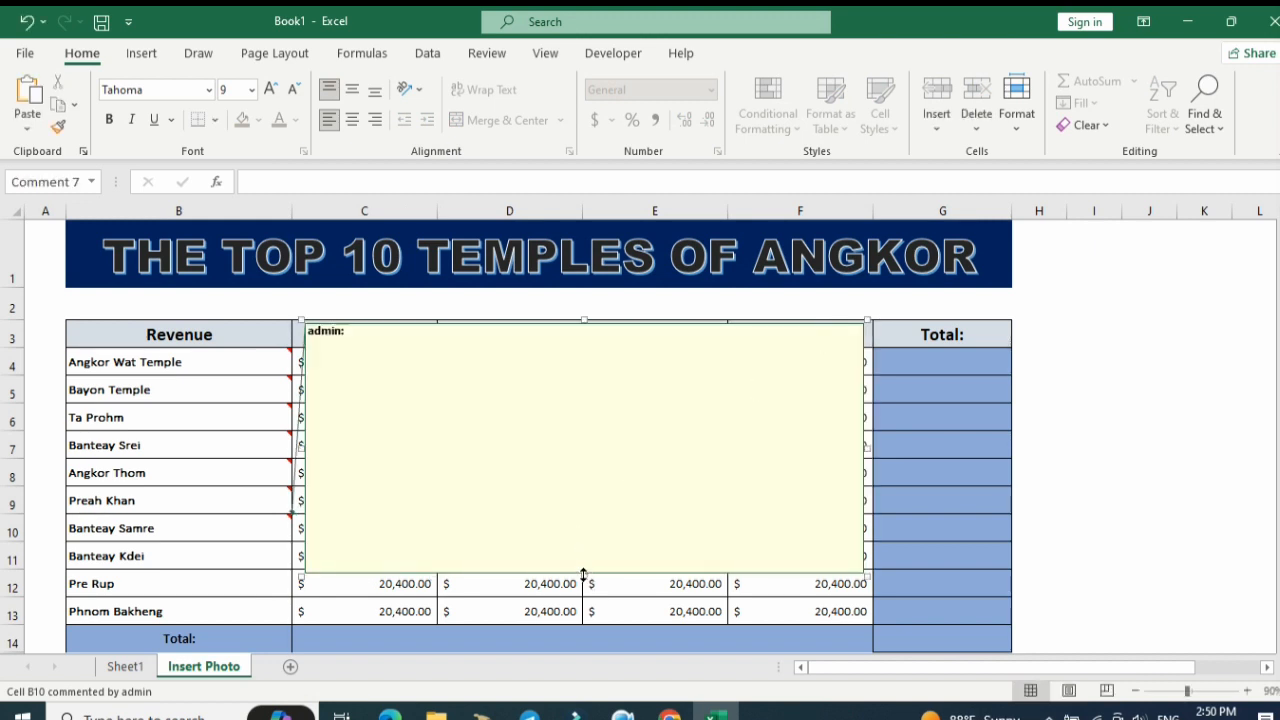
{"action": "left_click_drag", "start_coordinate": [580, 577], "coordinate": [580, 617]}
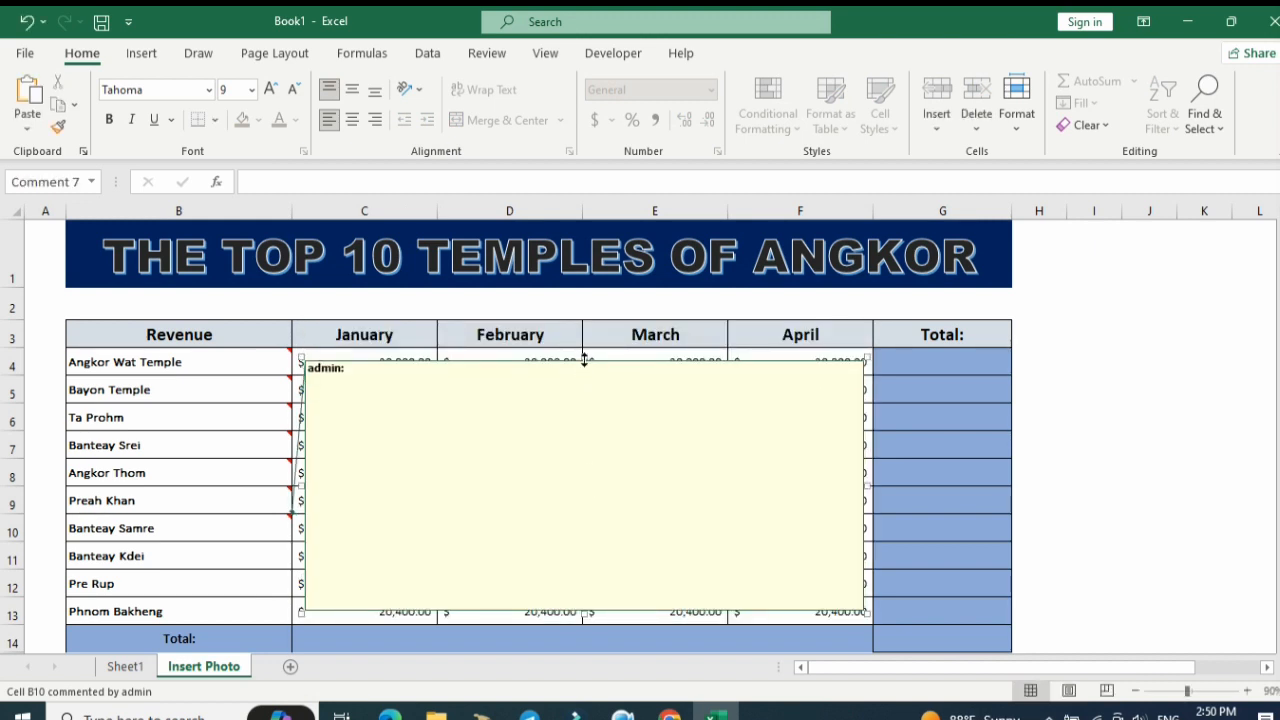
{"action": "left_click_drag", "start_coordinate": [584, 334], "coordinate": [584, 316]}
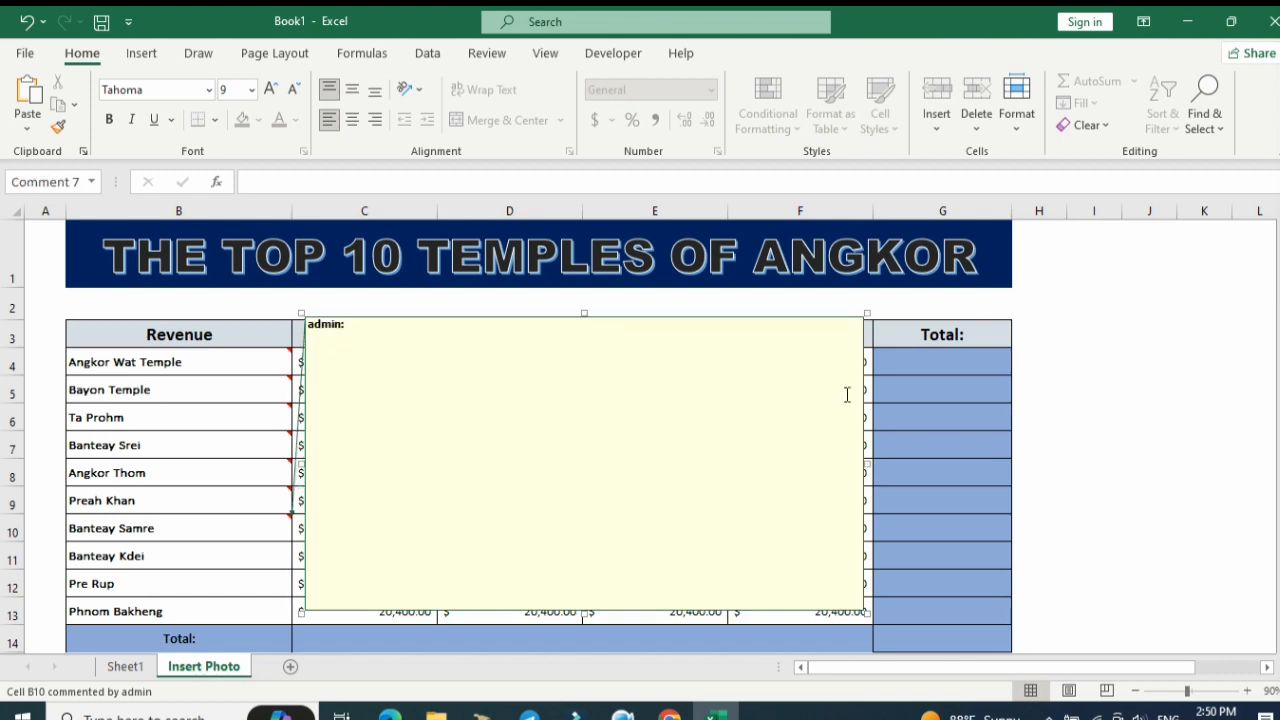
Fill the Banteay Samre comment with the picture 7. Banteay-Samre from the Temple folder, then leave the comment.
{"action": "right_click", "coordinate": [863, 405]}
{"action": "left_click", "coordinate": [950, 330]}
{"action": "left_click", "coordinate": [668, 244]}
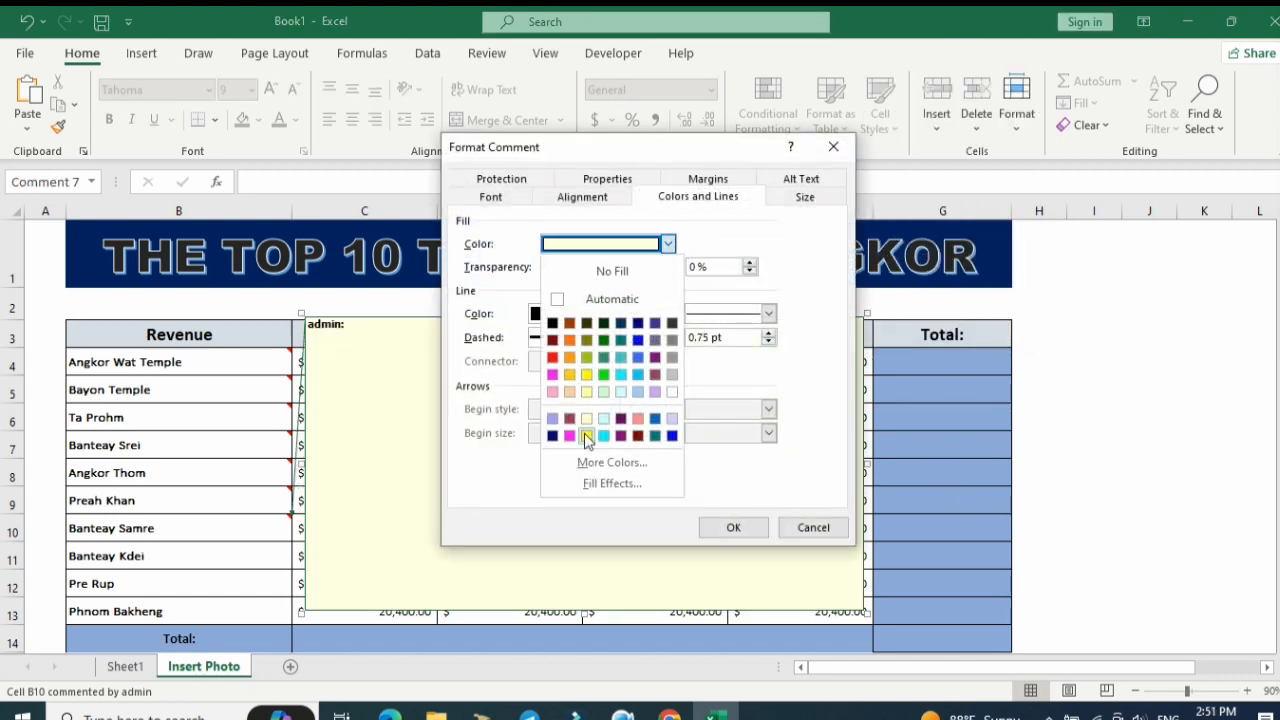
{"action": "left_click", "coordinate": [597, 485]}
{"action": "left_click", "coordinate": [662, 168]}
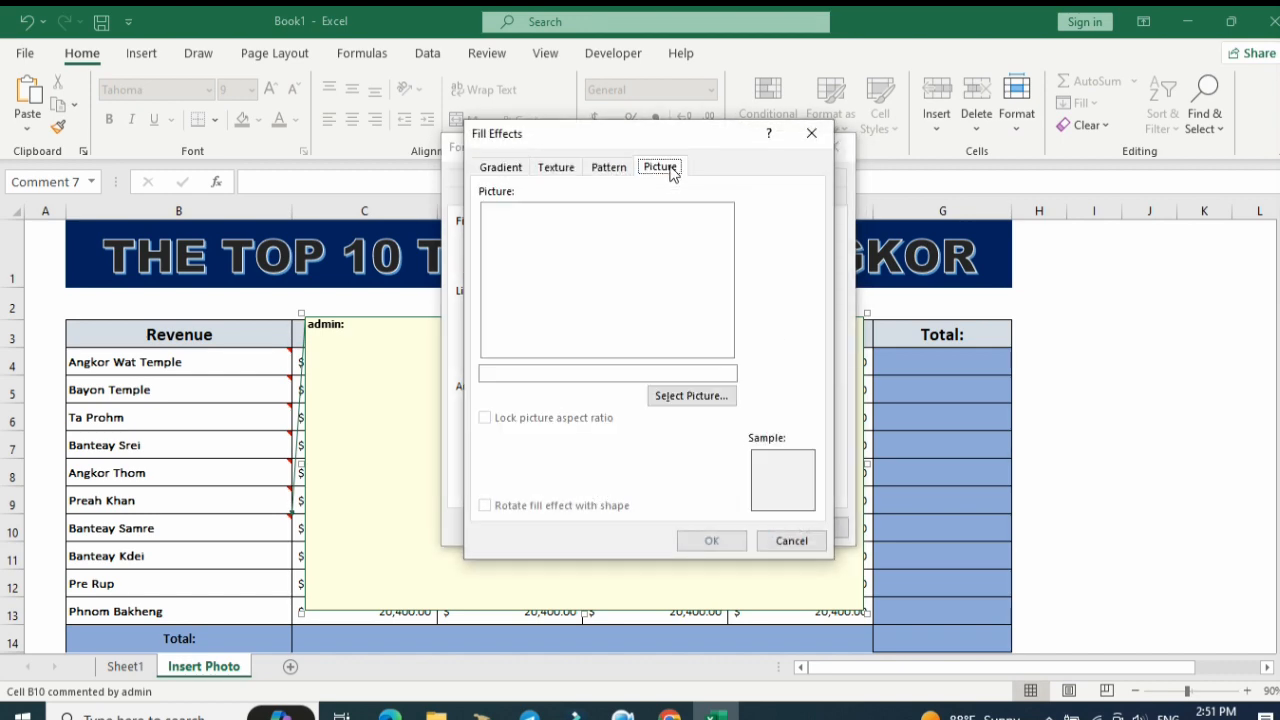
{"action": "left_click", "coordinate": [710, 395]}
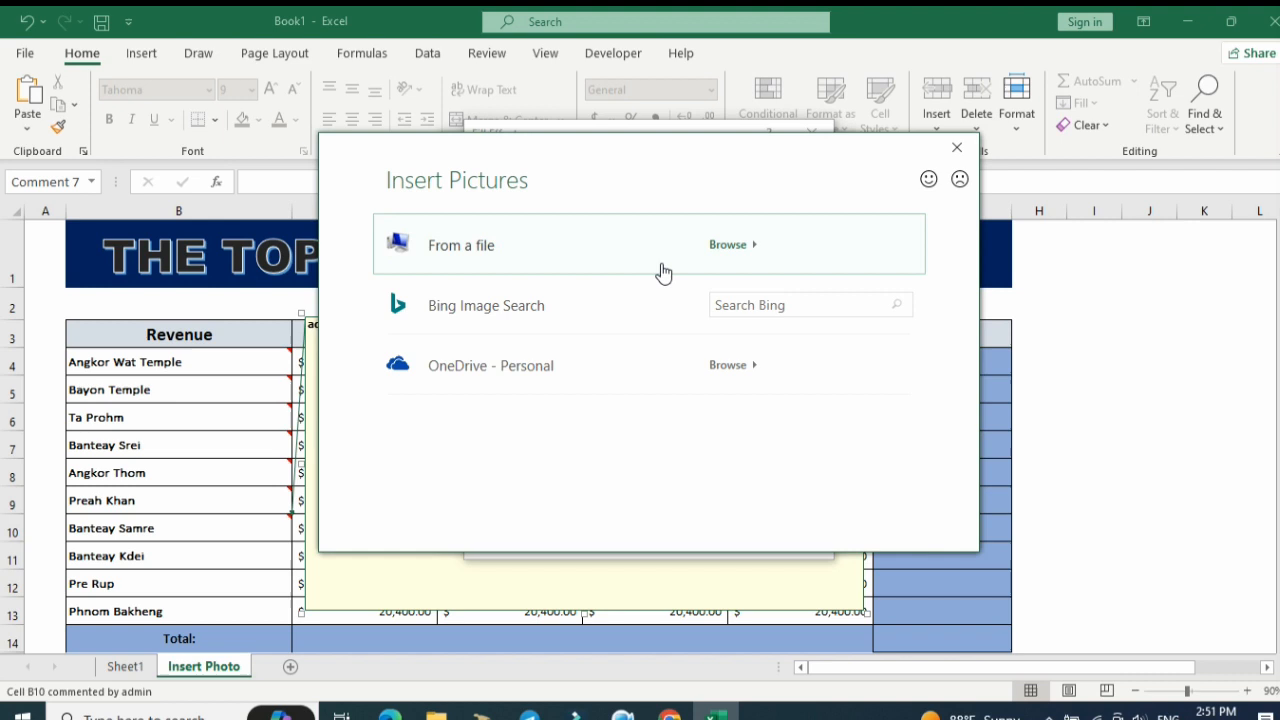
{"action": "left_click", "coordinate": [726, 245]}
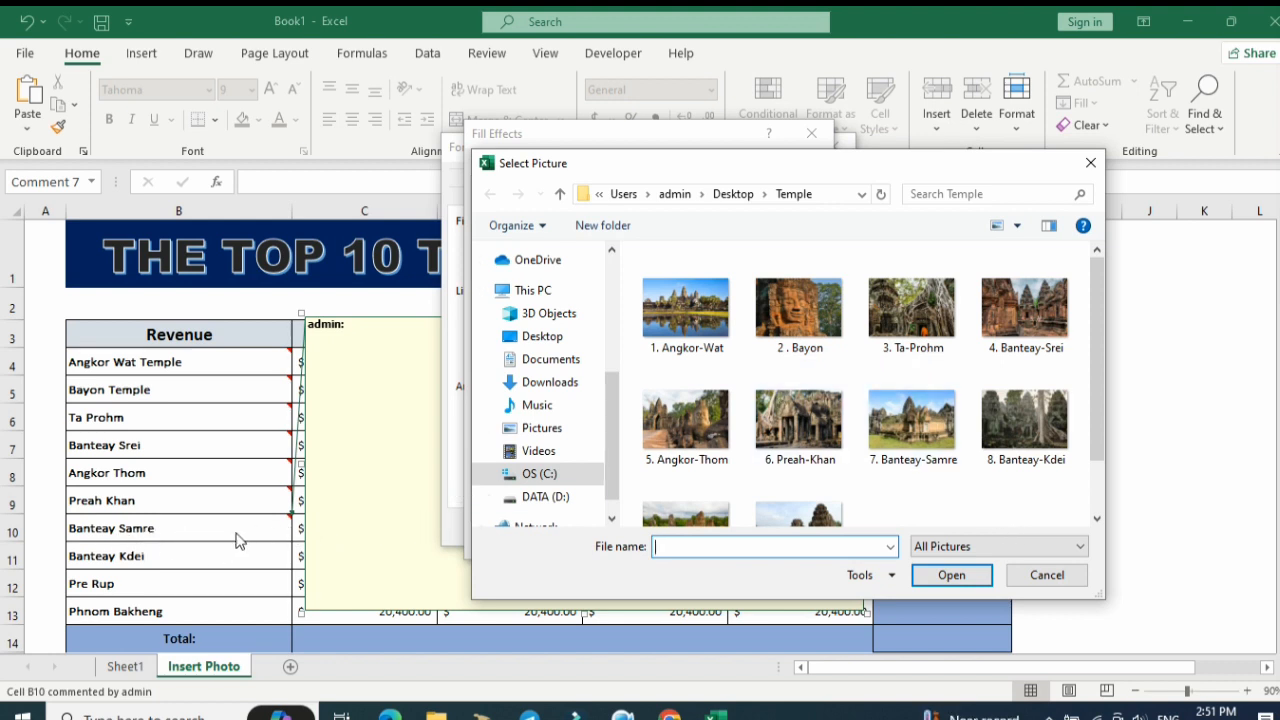
{"action": "left_click", "coordinate": [912, 420]}
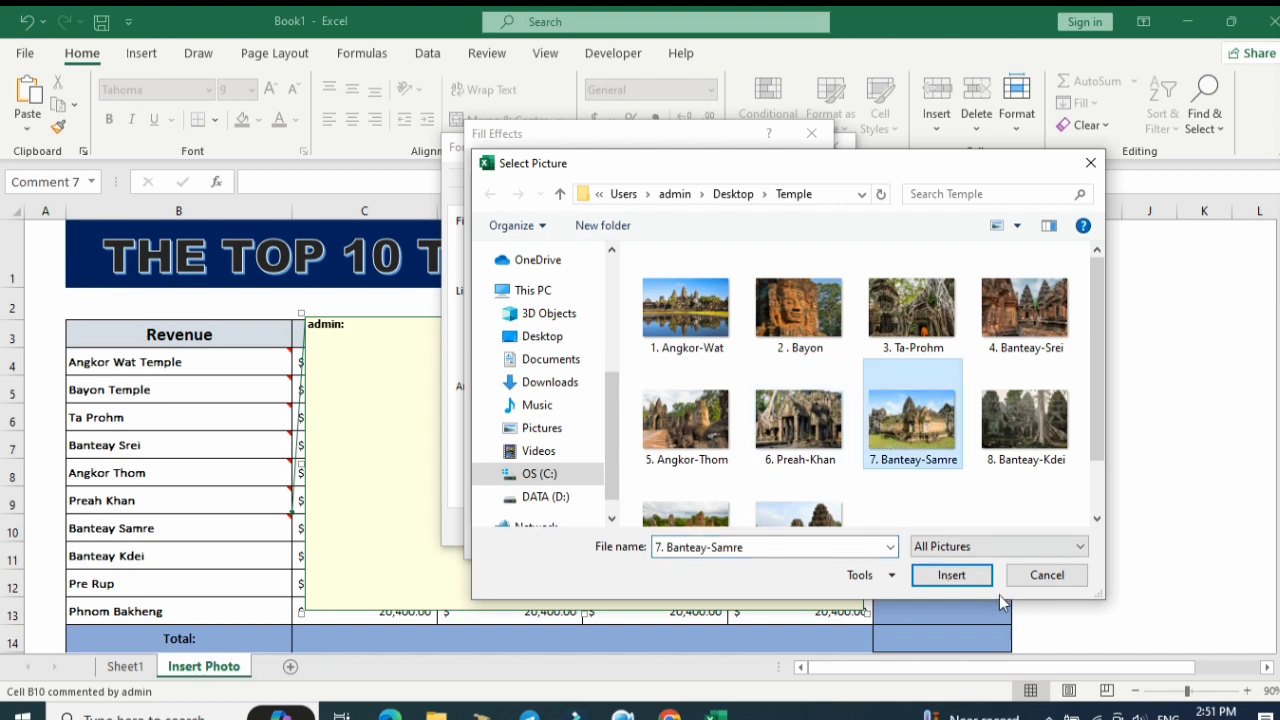
{"action": "left_click", "coordinate": [952, 575]}
{"action": "left_click", "coordinate": [722, 545]}
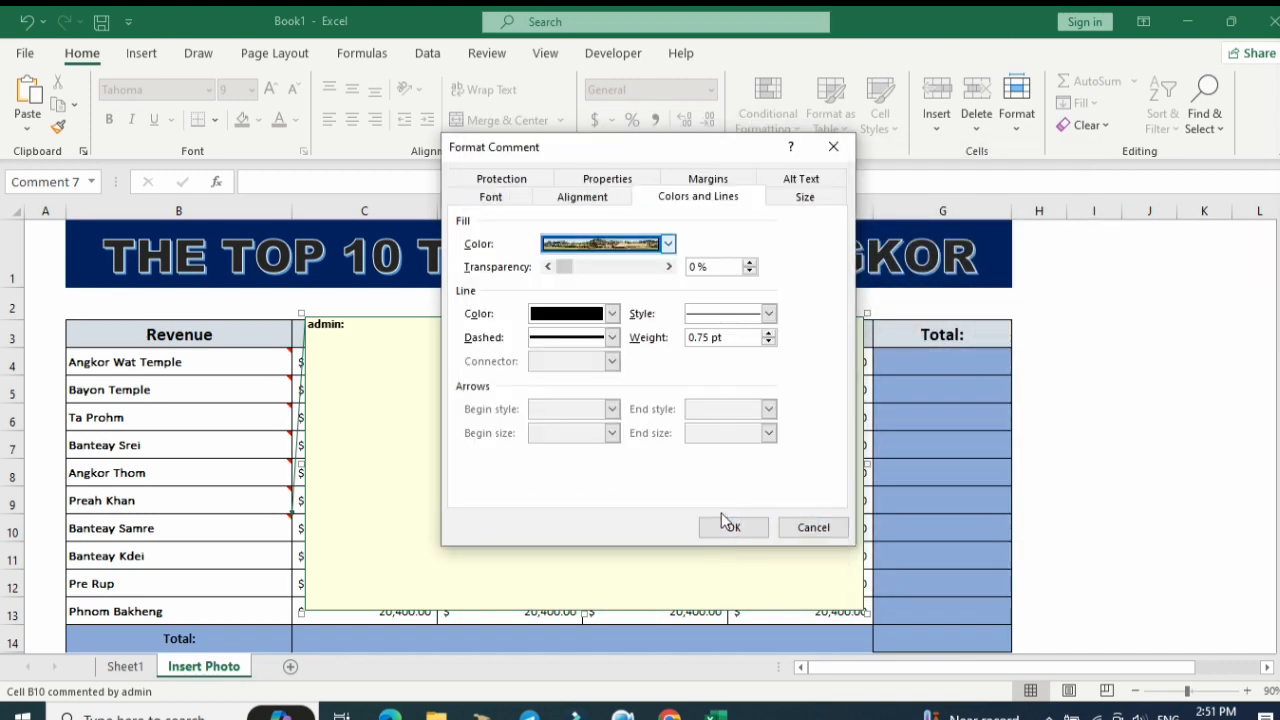
{"action": "left_click", "coordinate": [729, 526]}
{"action": "left_click", "coordinate": [1014, 518]}
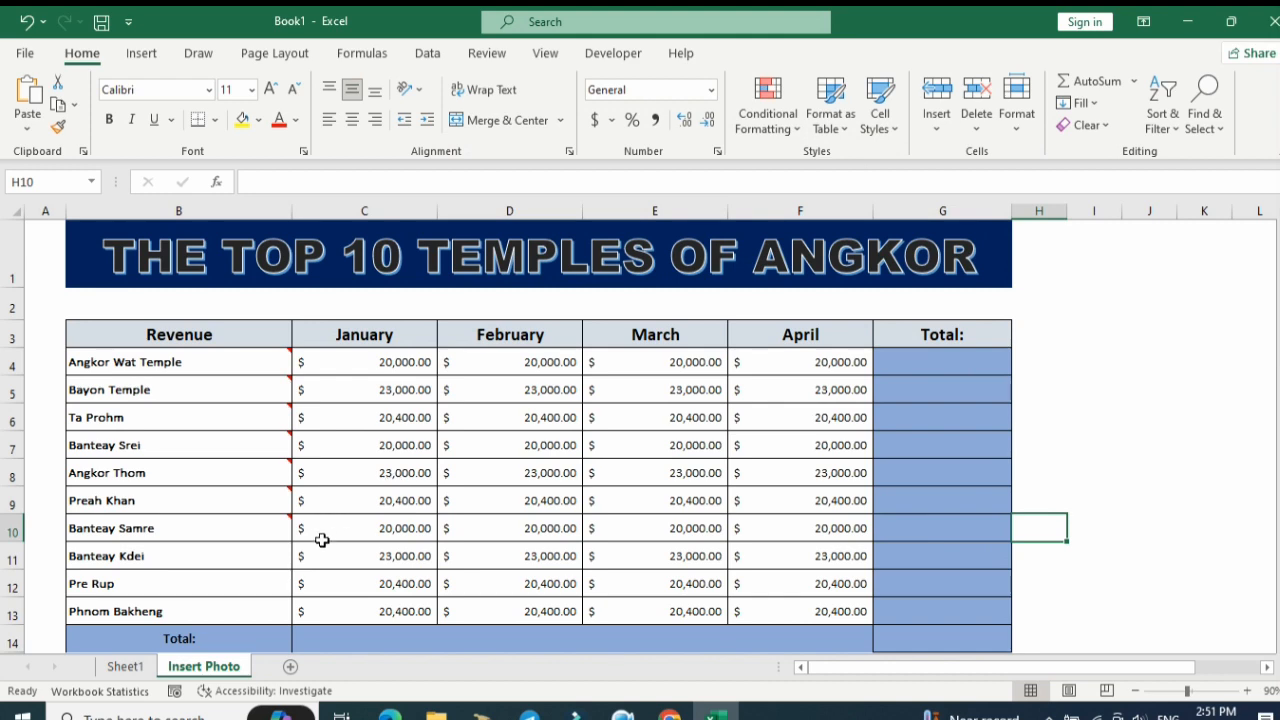
Insert a comment on the Banteay Kdei cell and enlarge it over columns C to F, from row 3 down to row 14.
{"action": "right_click", "coordinate": [272, 550]}
{"action": "left_click", "coordinate": [372, 434]}
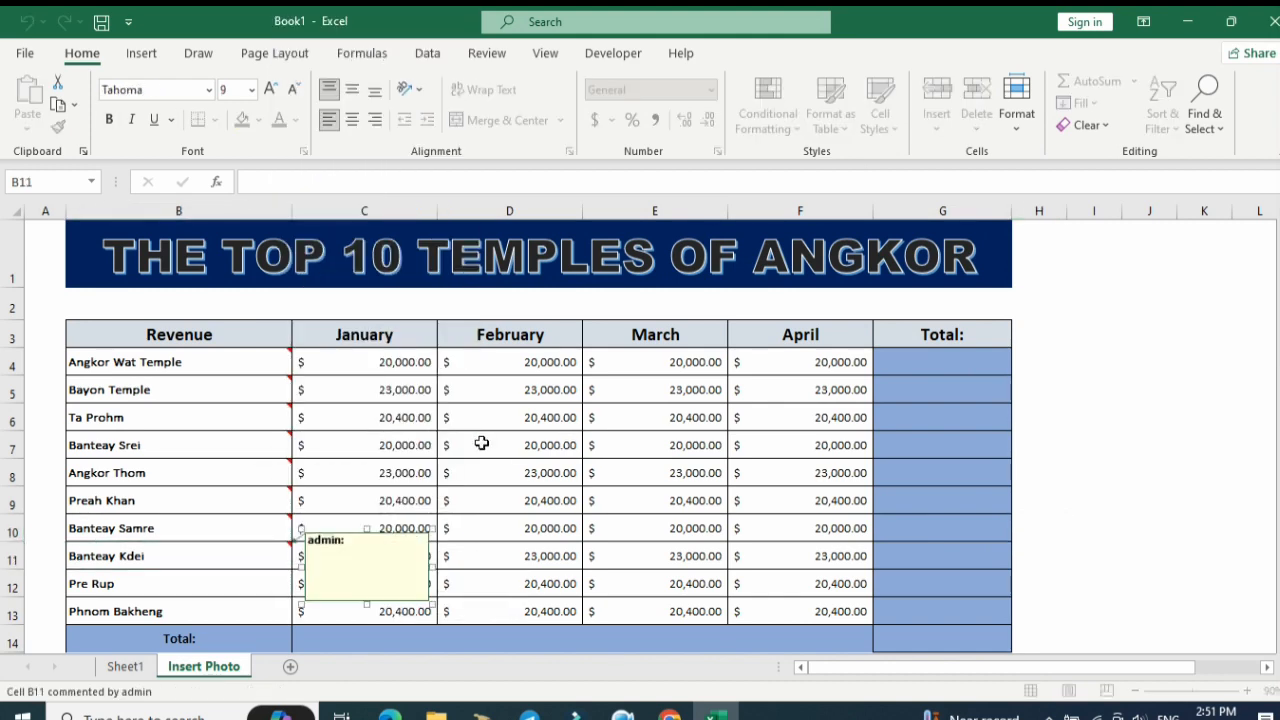
{"action": "left_click_drag", "start_coordinate": [432, 528], "coordinate": [879, 316]}
{"action": "left_click_drag", "start_coordinate": [592, 602], "coordinate": [593, 628]}
Fill the Banteay Kdei comment with the picture 8. Banteay-Kdei from the Temple folder, then leave the comment.
{"action": "right_click", "coordinate": [875, 585]}
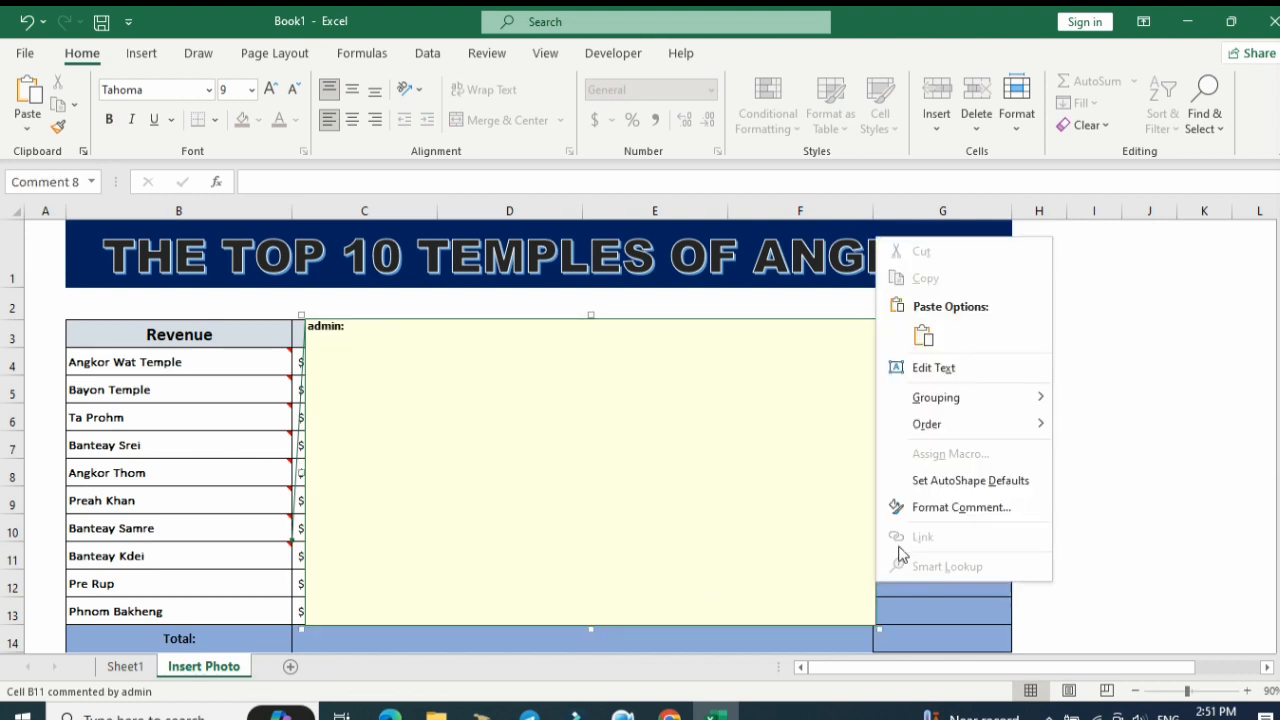
{"action": "left_click", "coordinate": [918, 506]}
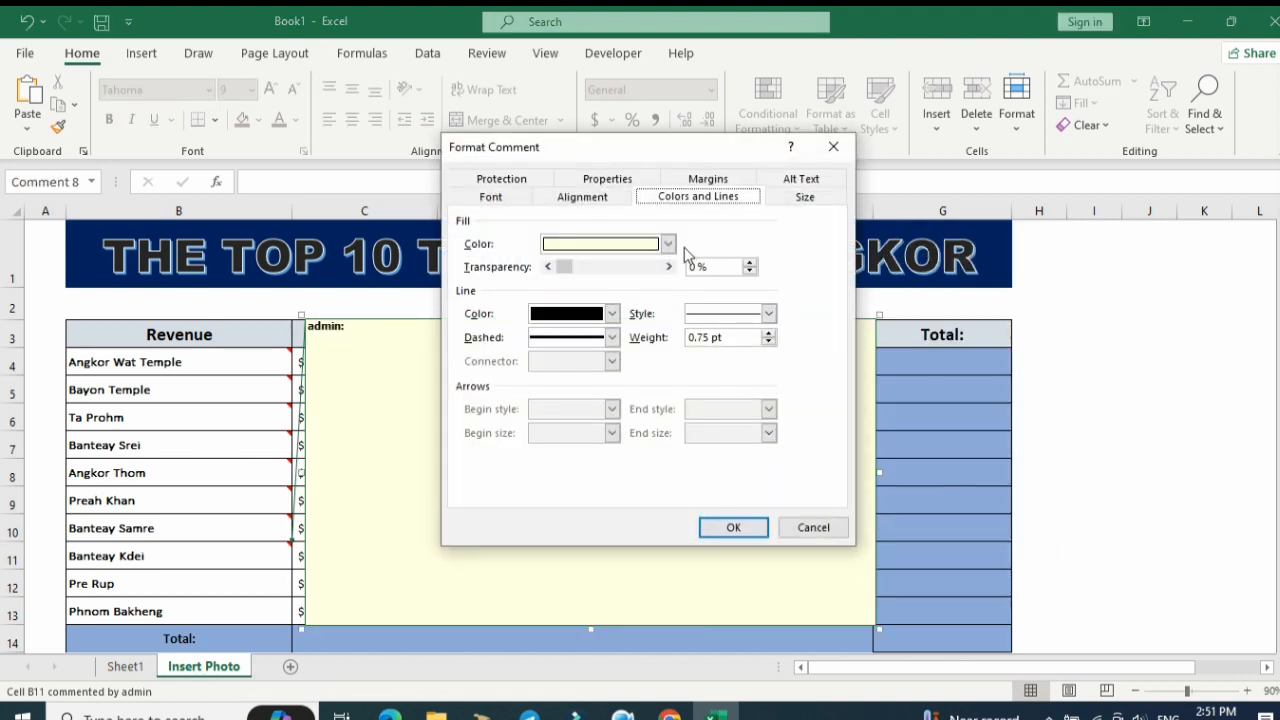
{"action": "left_click", "coordinate": [667, 244]}
{"action": "left_click", "coordinate": [586, 482]}
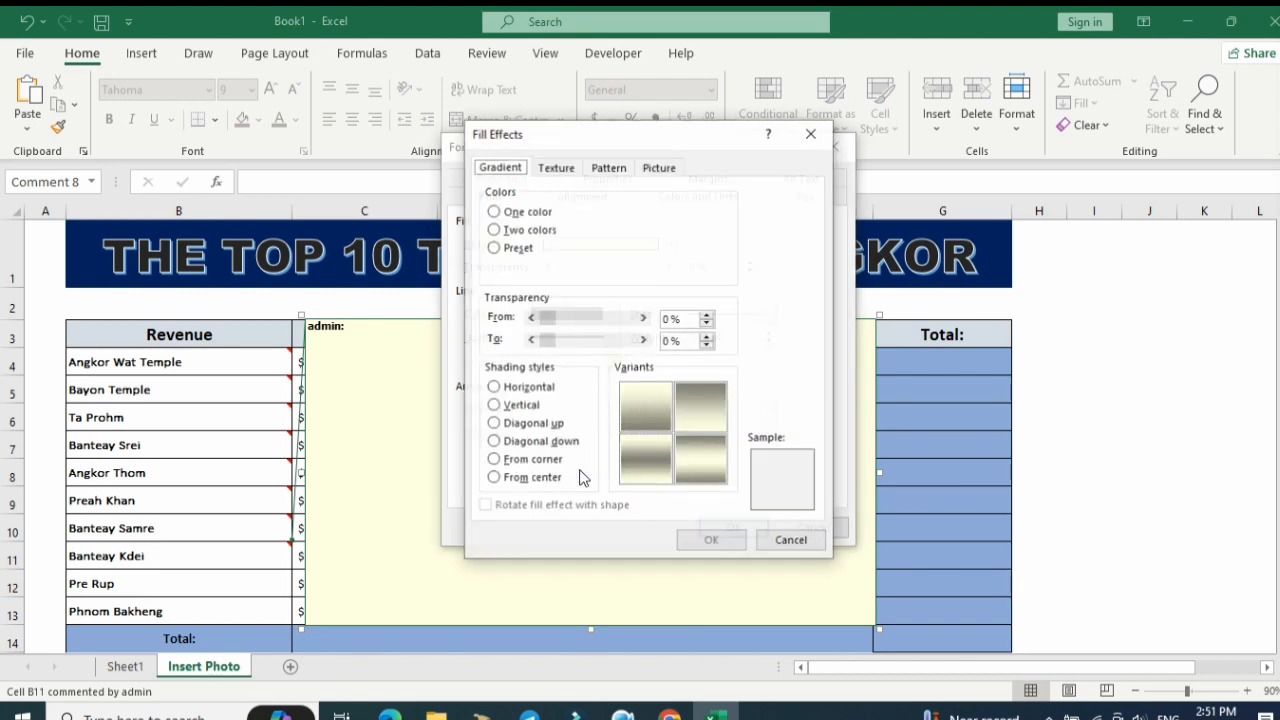
{"action": "left_click", "coordinate": [668, 168]}
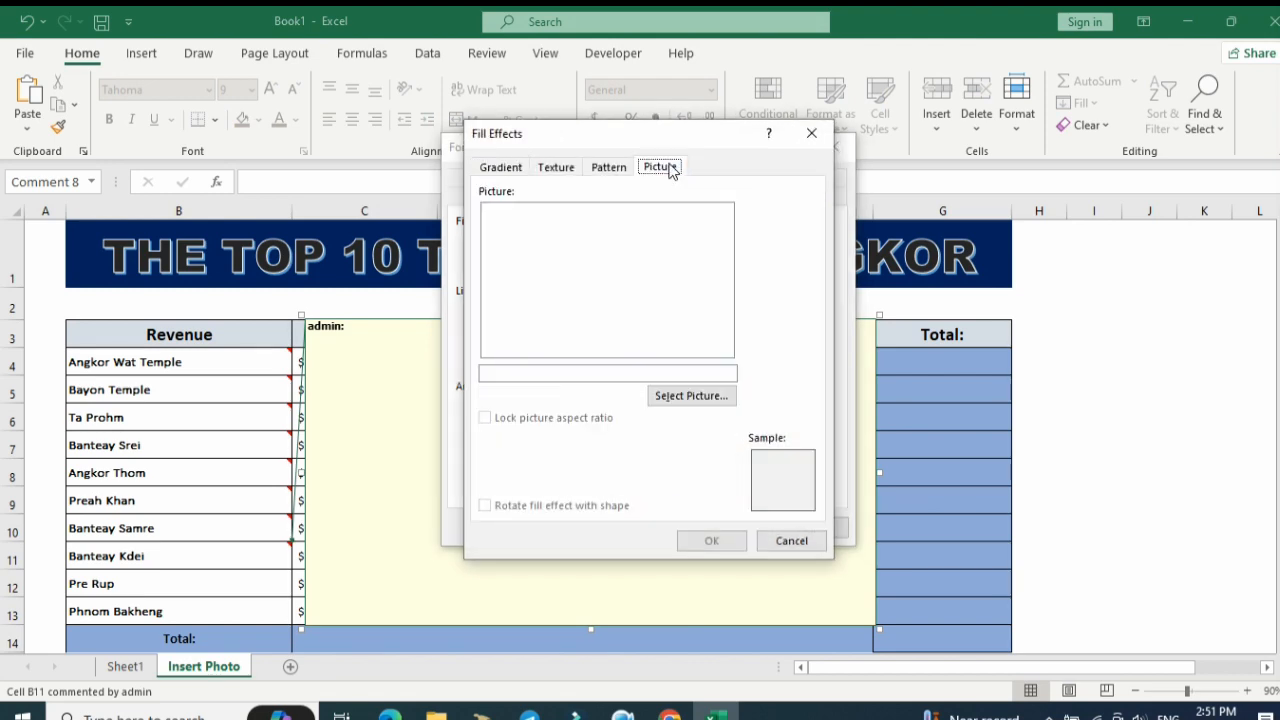
{"action": "left_click", "coordinate": [675, 395]}
{"action": "left_click", "coordinate": [727, 255]}
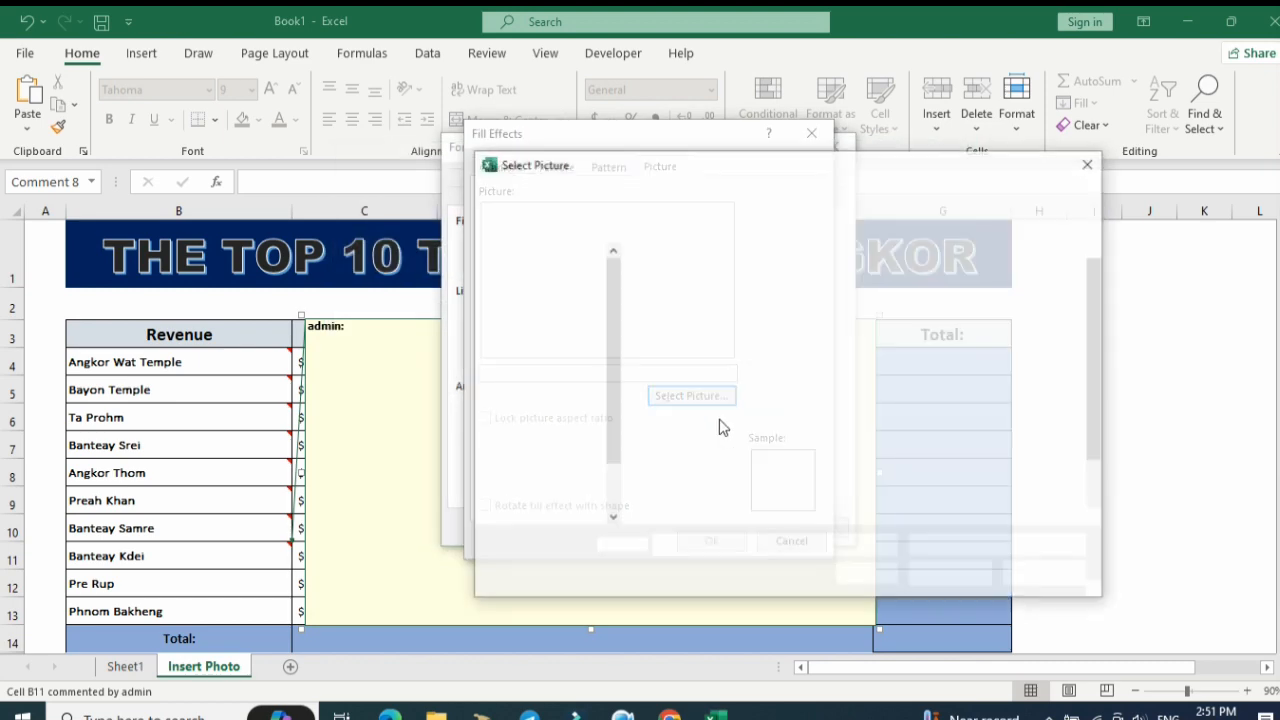
{"action": "left_click", "coordinate": [1012, 452]}
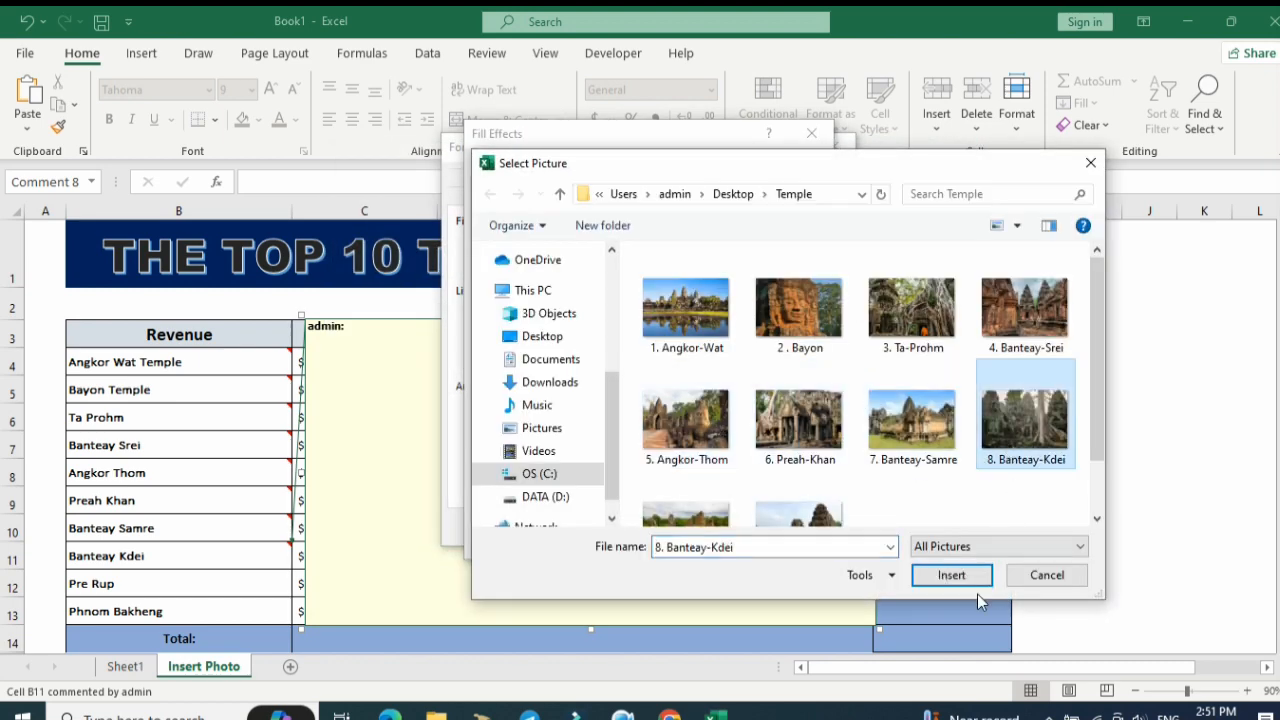
{"action": "left_click", "coordinate": [920, 575]}
{"action": "left_click", "coordinate": [740, 540]}
{"action": "left_click", "coordinate": [734, 527]}
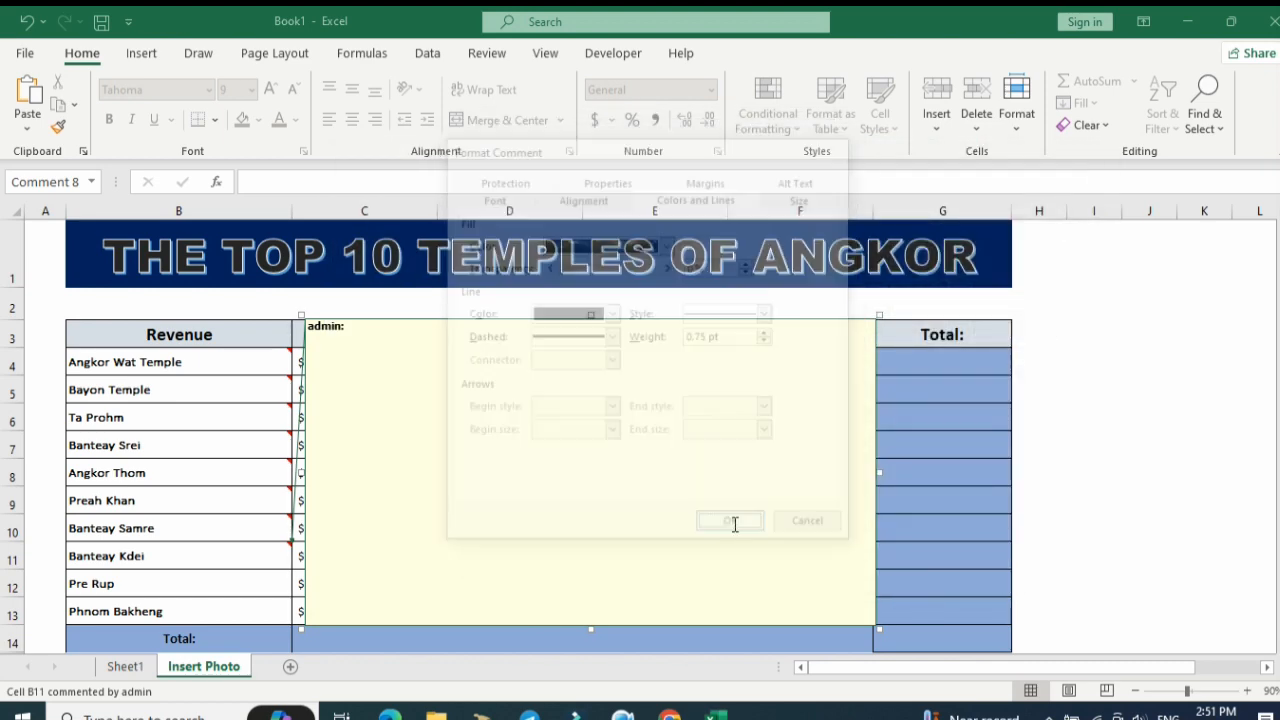
{"action": "left_click", "coordinate": [1072, 428]}
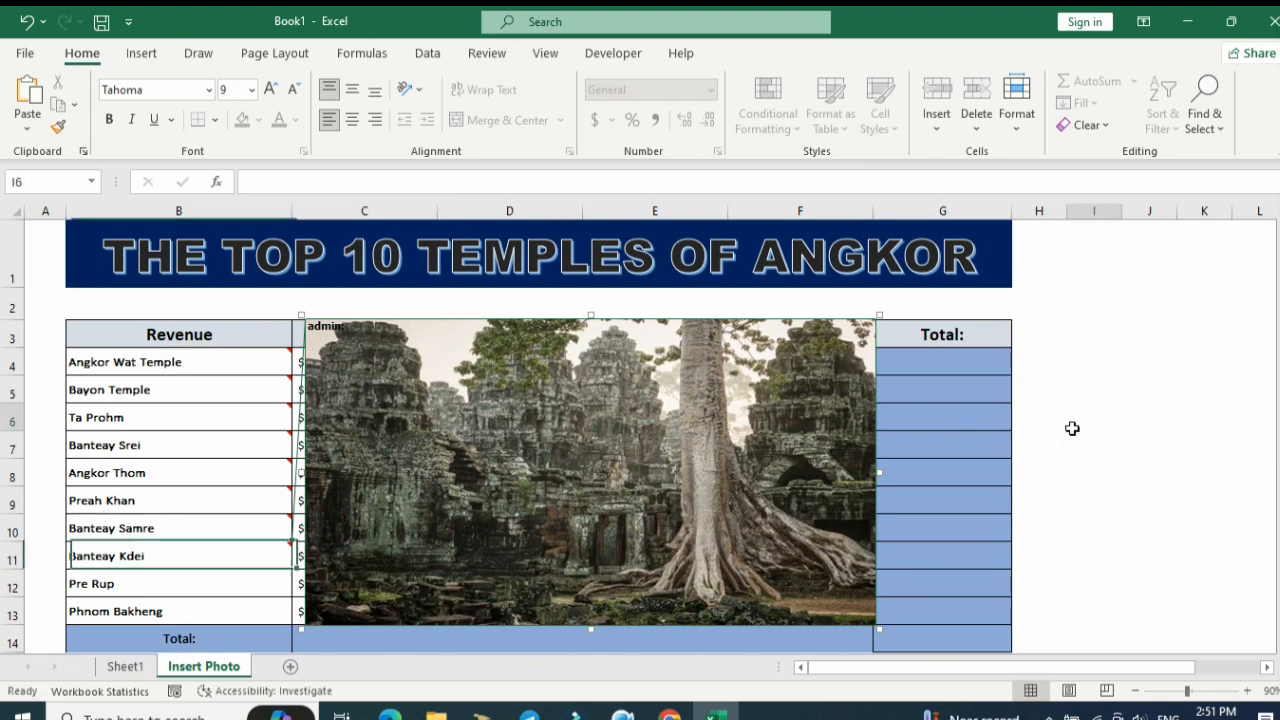
Insert a comment on the Pre Rup cell and enlarge it over columns C to F, from row 3 down to row 14.
{"action": "right_click", "coordinate": [271, 580]}
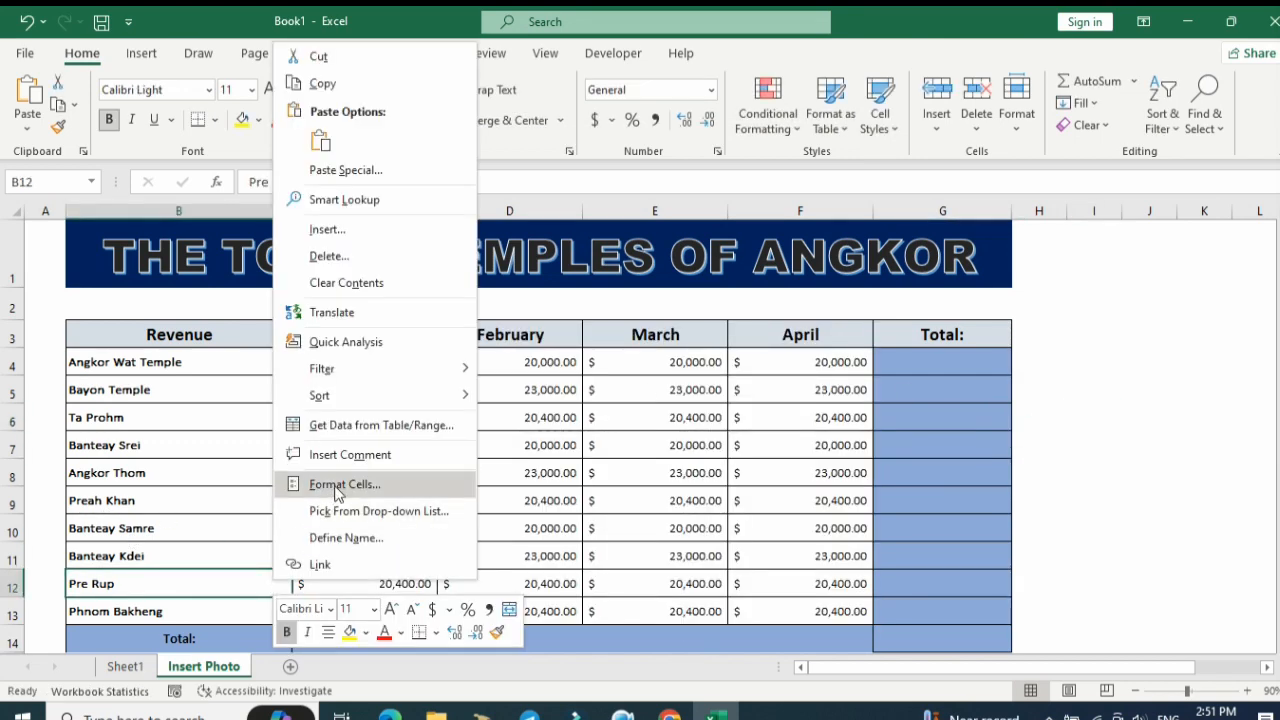
{"action": "left_click", "coordinate": [349, 451]}
{"action": "left_click_drag", "start_coordinate": [432, 556], "coordinate": [875, 316]}
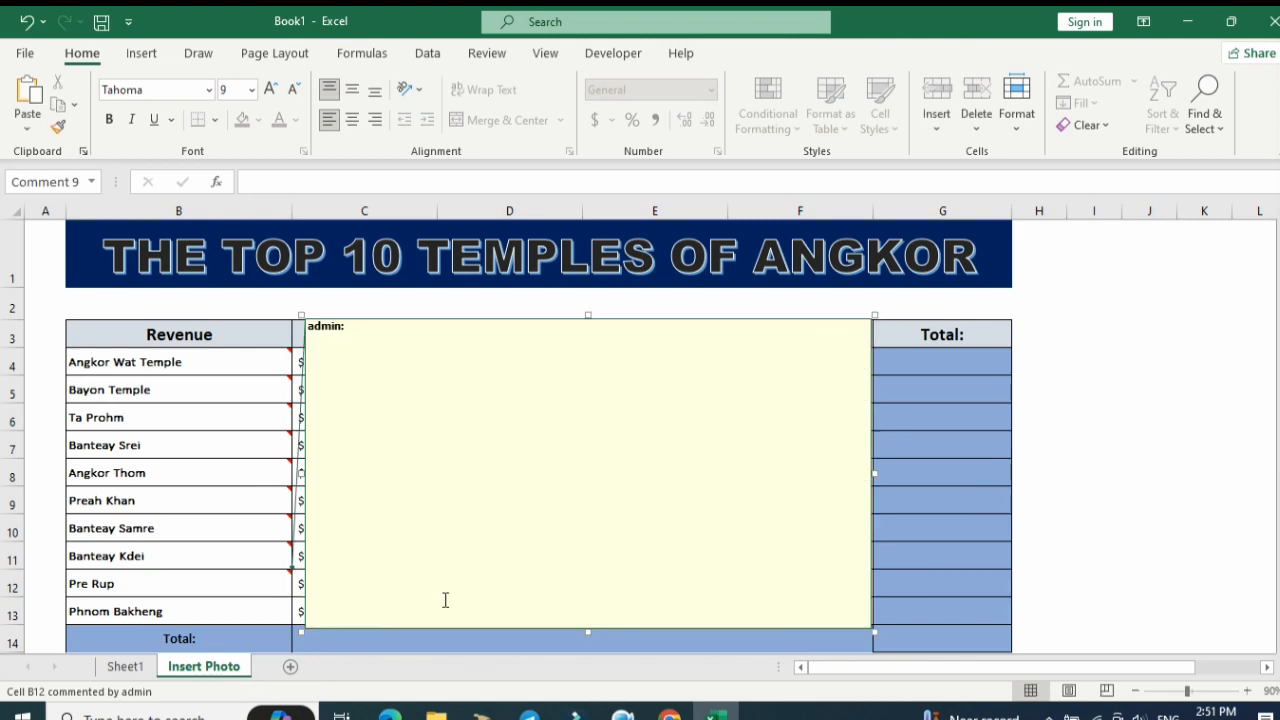
Fill the Pre Rup comment with the picture 9. Pre-Rup-temple from the Temple folder, then leave the comment.
{"action": "right_click", "coordinate": [875, 473]}
{"action": "left_click", "coordinate": [905, 392]}
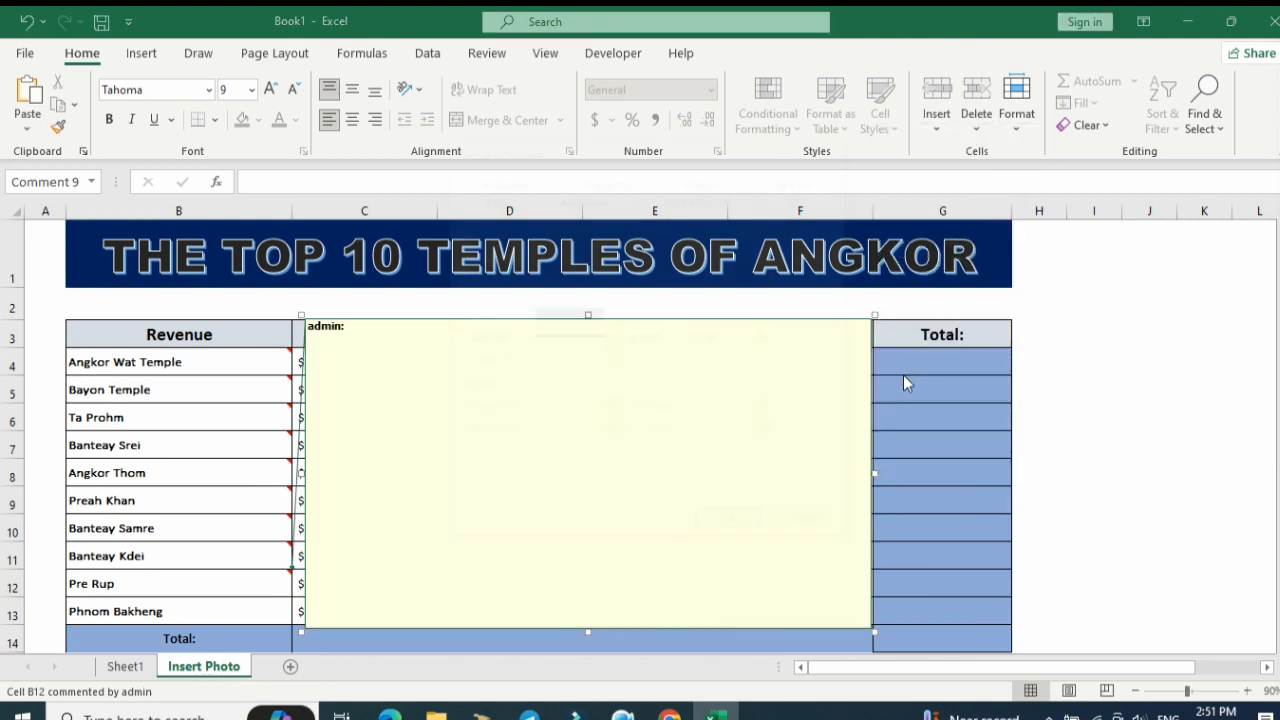
{"action": "left_click", "coordinate": [667, 243]}
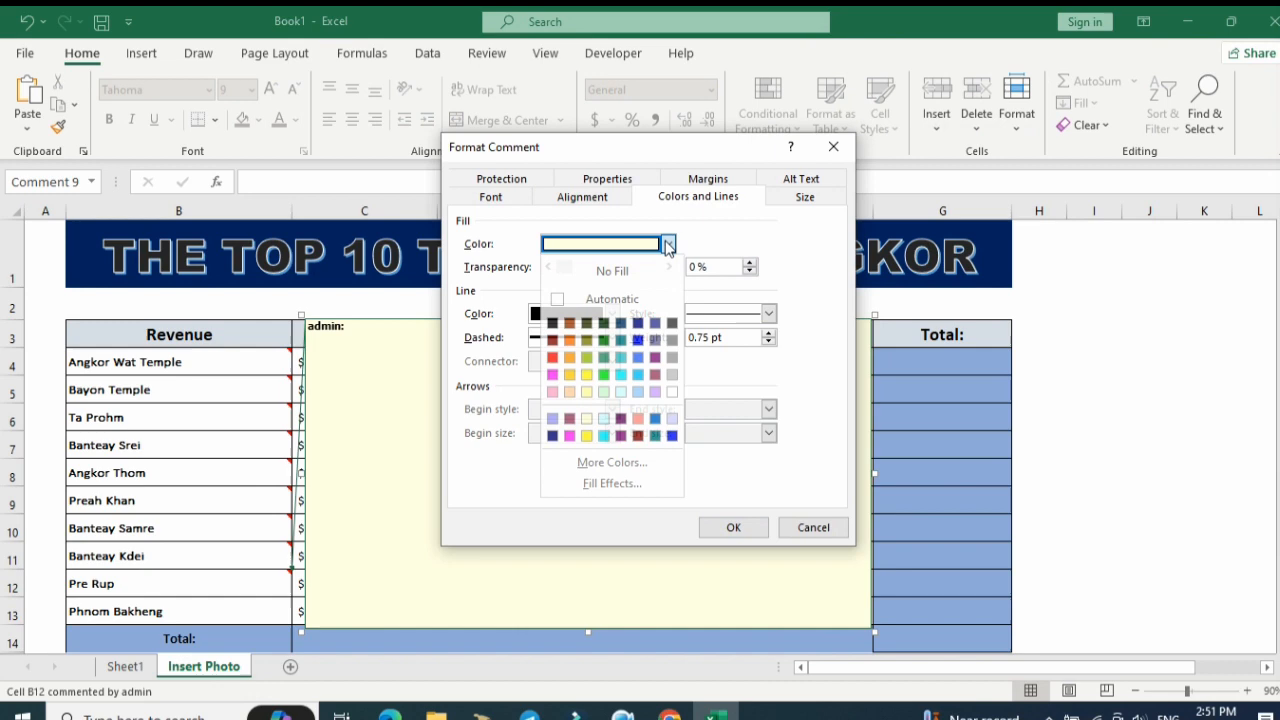
{"action": "left_click", "coordinate": [614, 492]}
{"action": "left_click", "coordinate": [659, 167]}
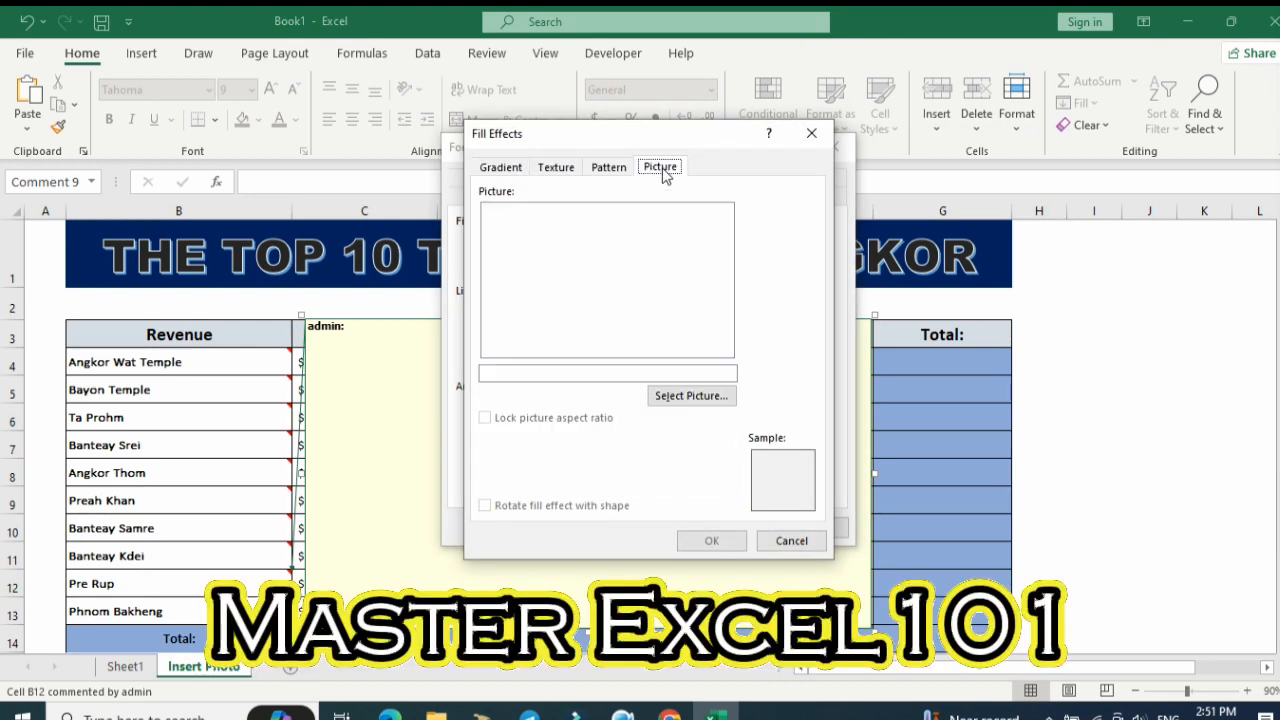
{"action": "left_click", "coordinate": [692, 395]}
{"action": "left_click", "coordinate": [735, 245]}
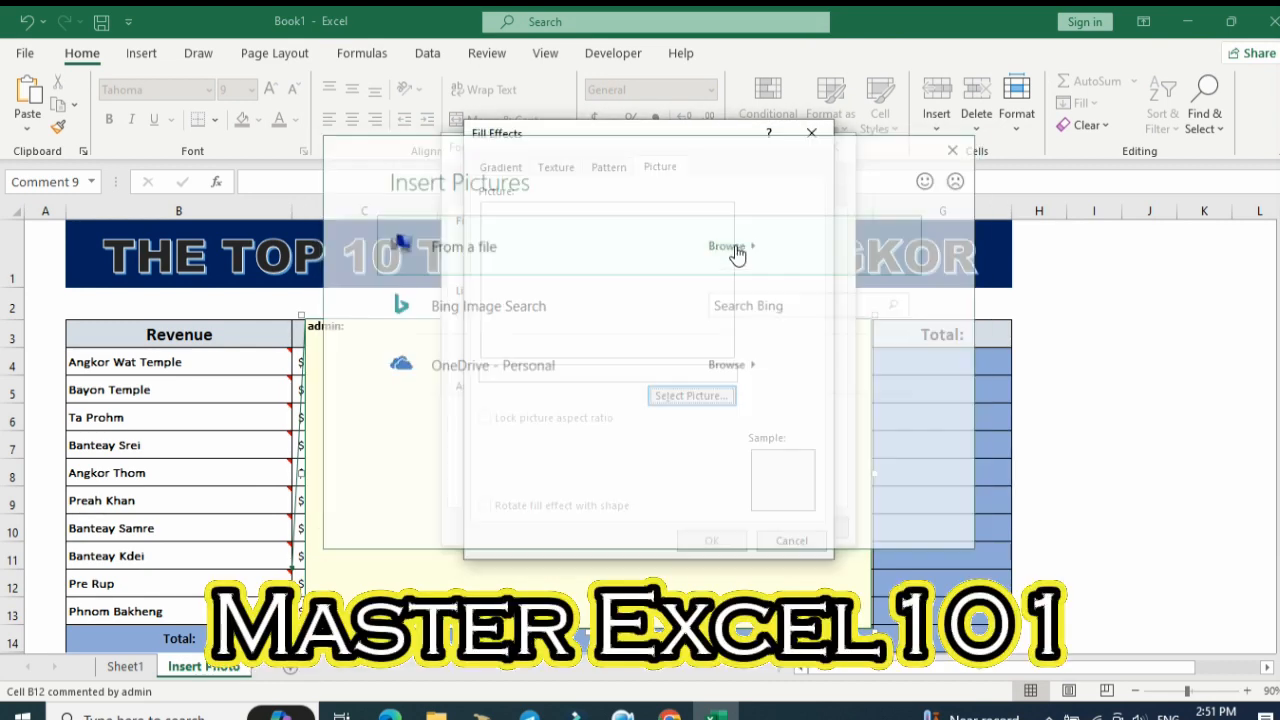
{"action": "scroll", "coordinate": [951, 483], "scroll_direction": "down", "scroll_amount": 1}
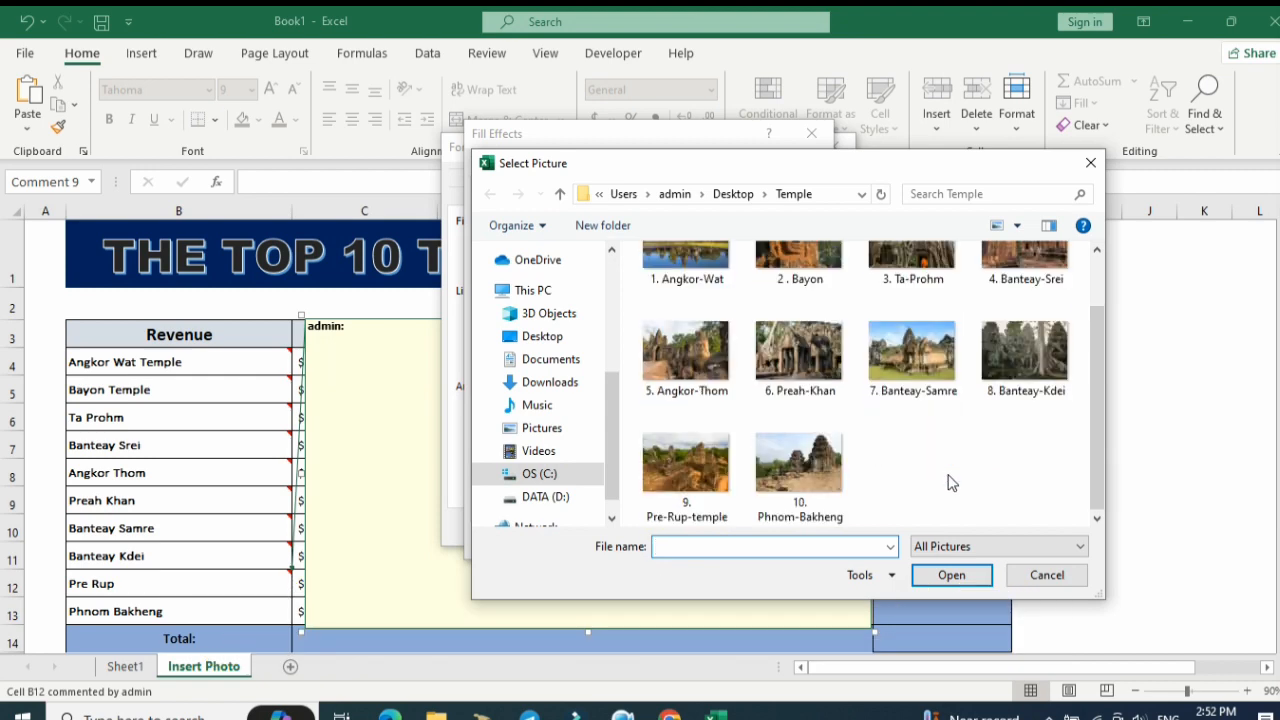
{"action": "left_click", "coordinate": [712, 480]}
{"action": "left_click", "coordinate": [950, 576]}
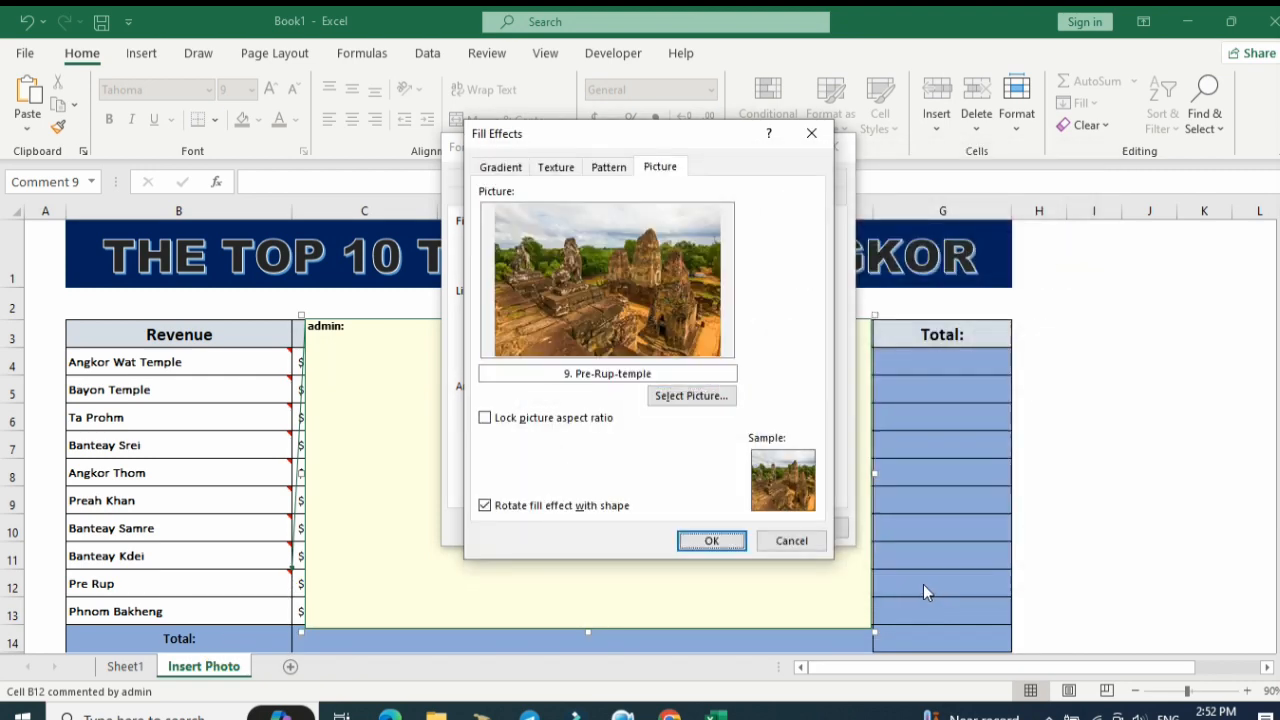
{"action": "left_click", "coordinate": [723, 540]}
{"action": "left_click", "coordinate": [733, 527]}
{"action": "left_click", "coordinate": [1094, 555]}
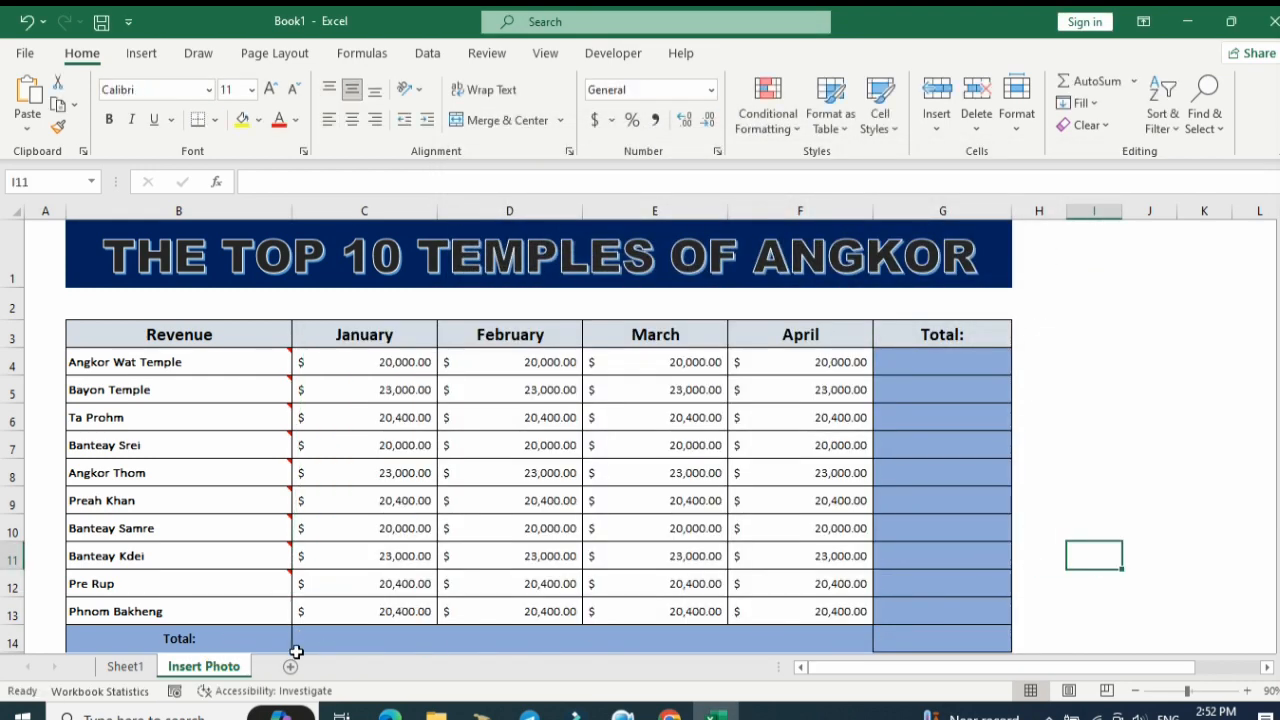
Insert a comment on the Phnom Bakheng cell and fit it over columns C to F, from row 3 down to row 12.
{"action": "right_click", "coordinate": [267, 609]}
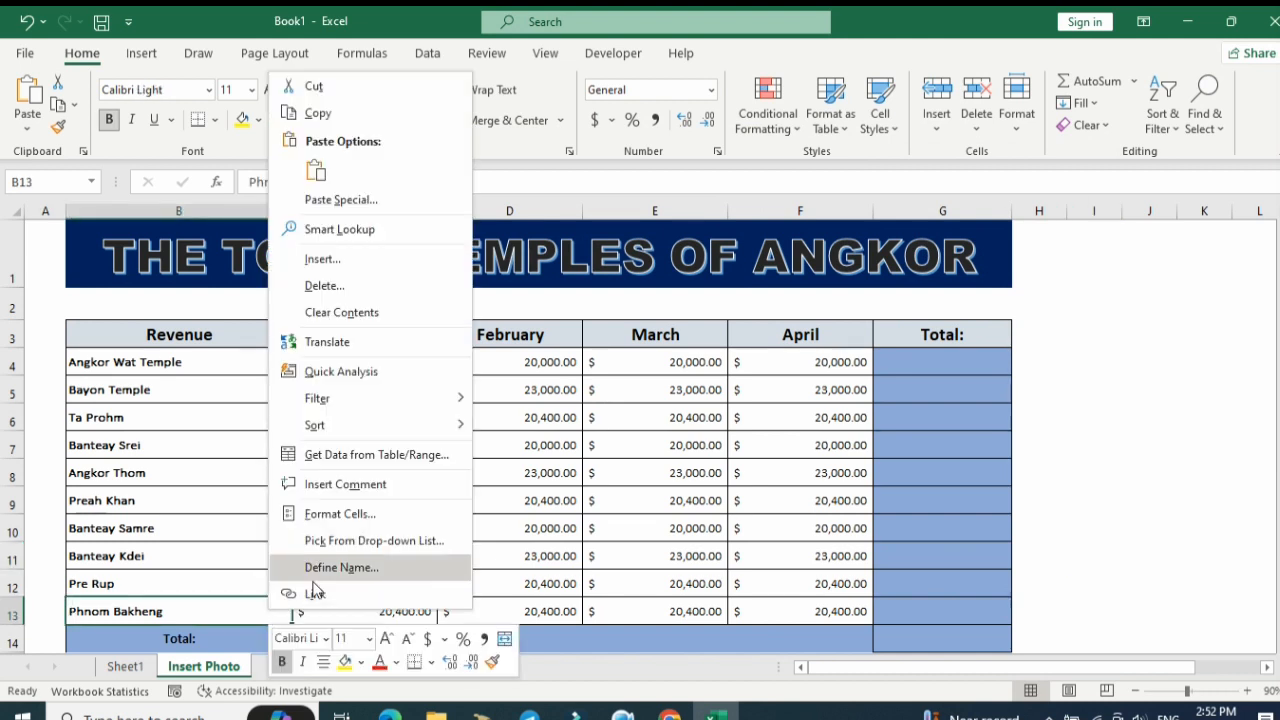
{"action": "left_click", "coordinate": [365, 488]}
{"action": "left_click_drag", "start_coordinate": [430, 586], "coordinate": [878, 318]}
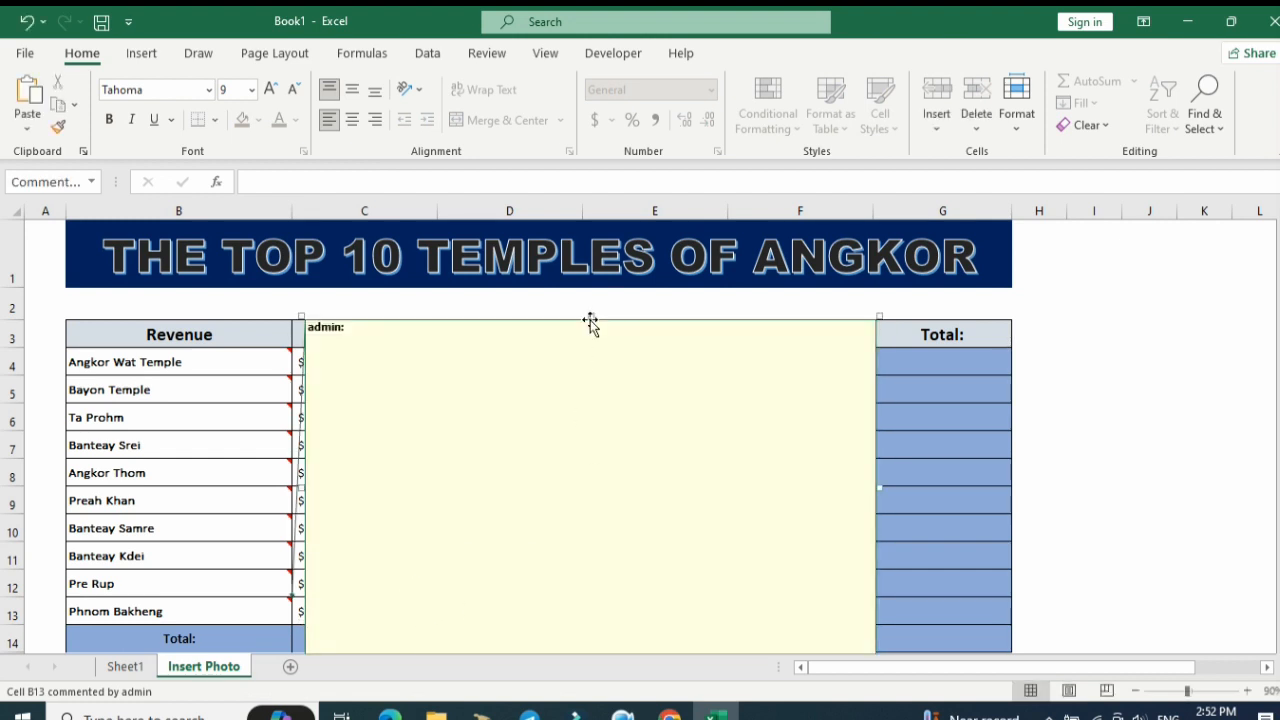
{"action": "mouse_move", "coordinate": [590, 320]}
{"action": "left_mouse_down"}
{"action": "mouse_move", "coordinate": [594, 357]}
{"action": "mouse_move", "coordinate": [603, 320]}
{"action": "left_mouse_up"}
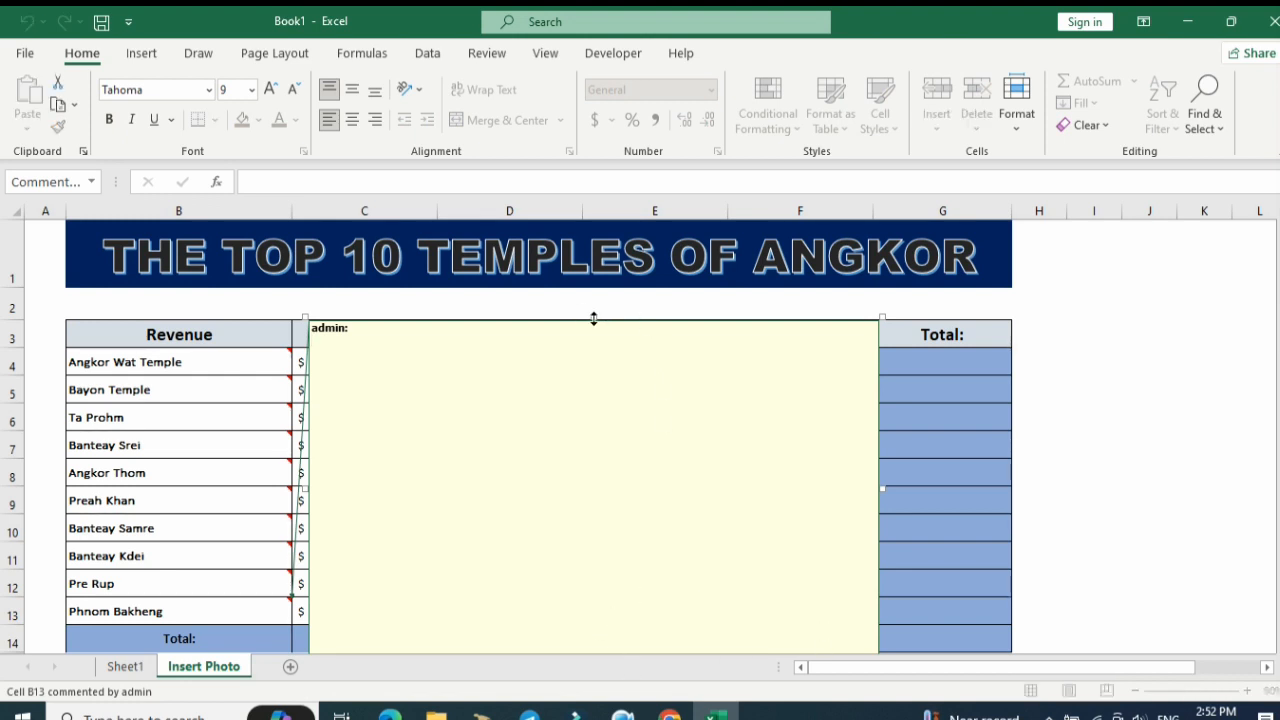
{"action": "mouse_move", "coordinate": [594, 317]}
{"action": "left_mouse_down"}
{"action": "mouse_move", "coordinate": [603, 369]}
{"action": "mouse_move", "coordinate": [619, 374]}
{"action": "mouse_move", "coordinate": [631, 309]}
{"action": "mouse_move", "coordinate": [620, 323]}
{"action": "mouse_move", "coordinate": [657, 320]}
{"action": "mouse_move", "coordinate": [611, 317]}
{"action": "left_mouse_up"}
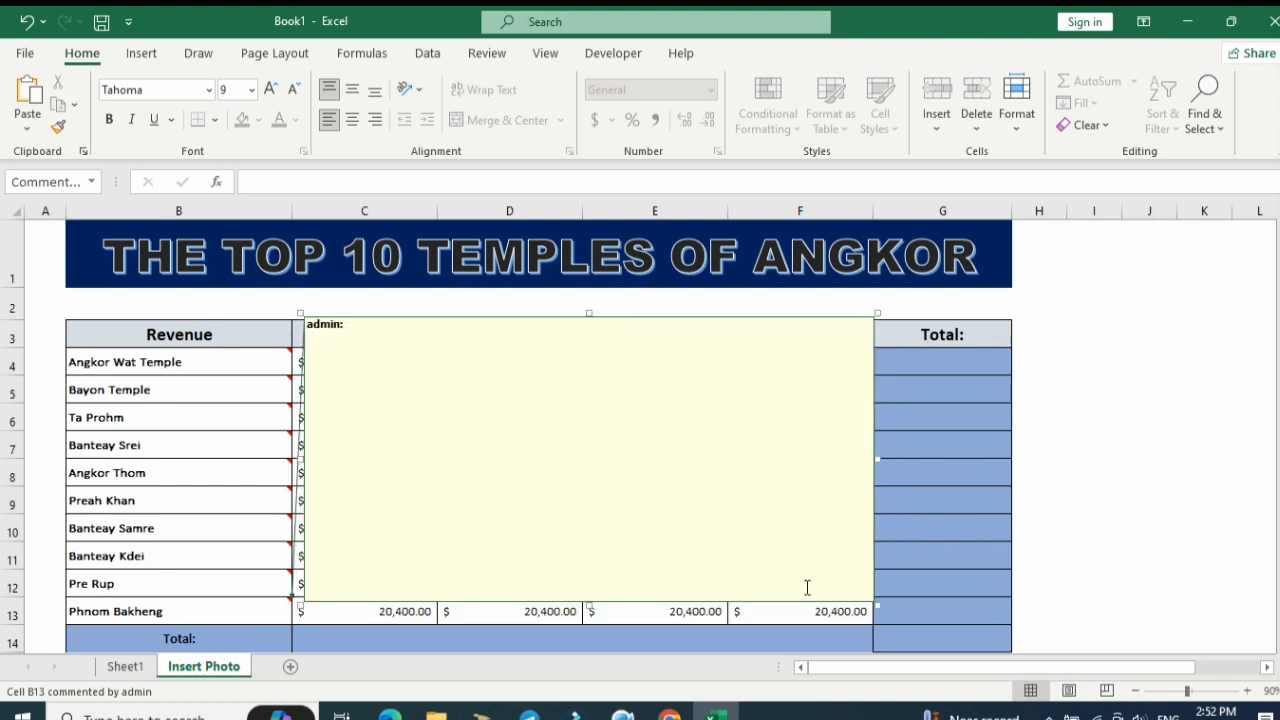
Fill the Phnom Bakheng comment with the picture 10. Phnom-Bakheng from the Temple folder, then leave the comment.
{"action": "right_click", "coordinate": [871, 605]}
{"action": "left_click", "coordinate": [957, 528]}
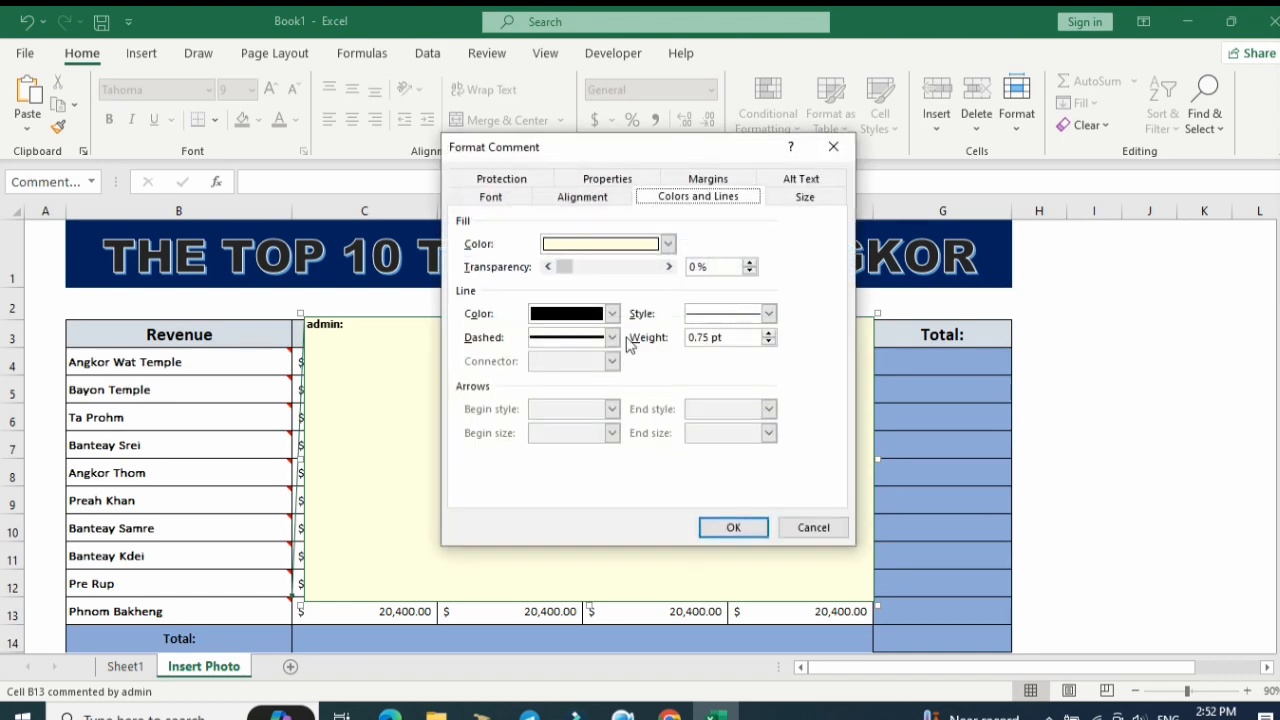
{"action": "left_click", "coordinate": [667, 244]}
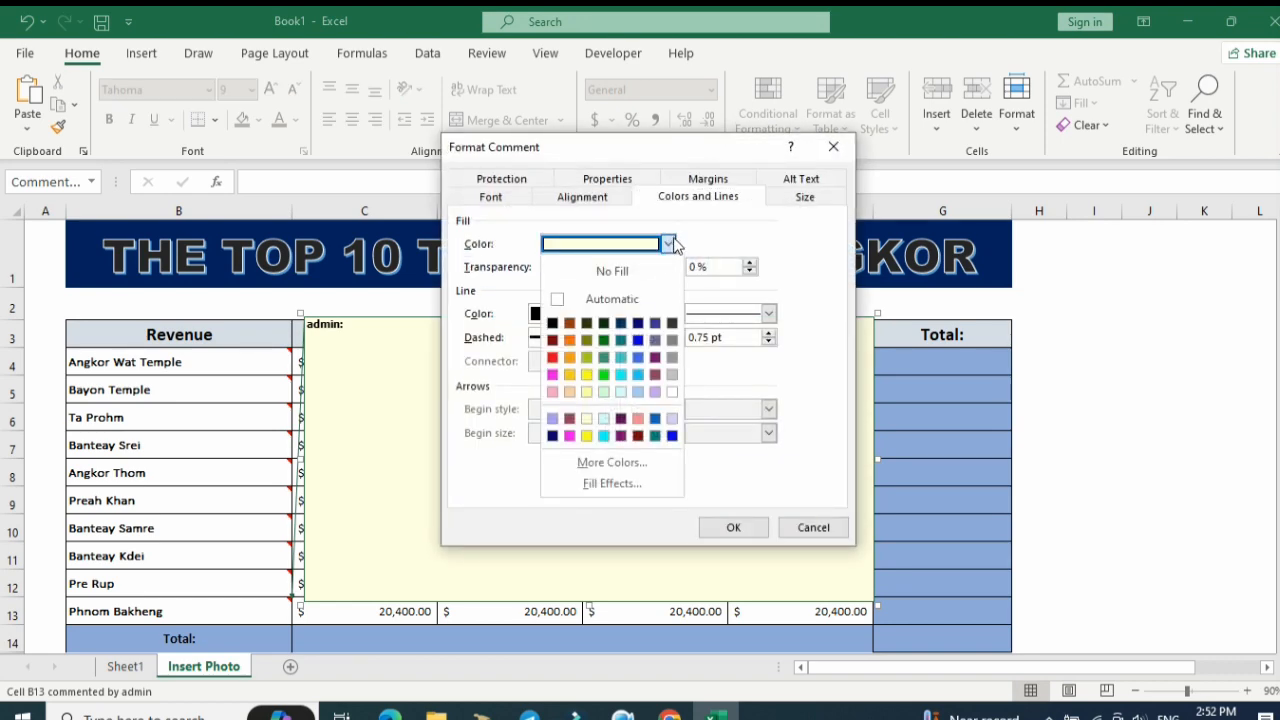
{"action": "left_click", "coordinate": [605, 484]}
{"action": "left_click", "coordinate": [659, 167]}
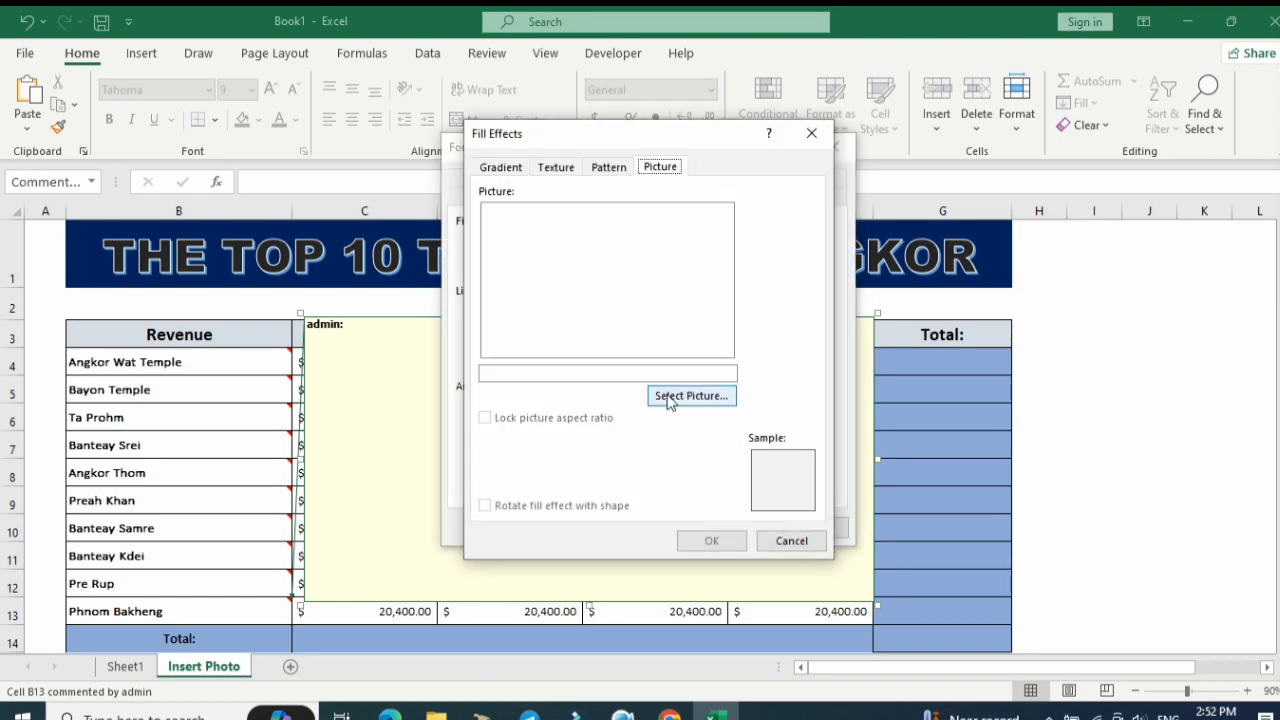
{"action": "left_click", "coordinate": [690, 396]}
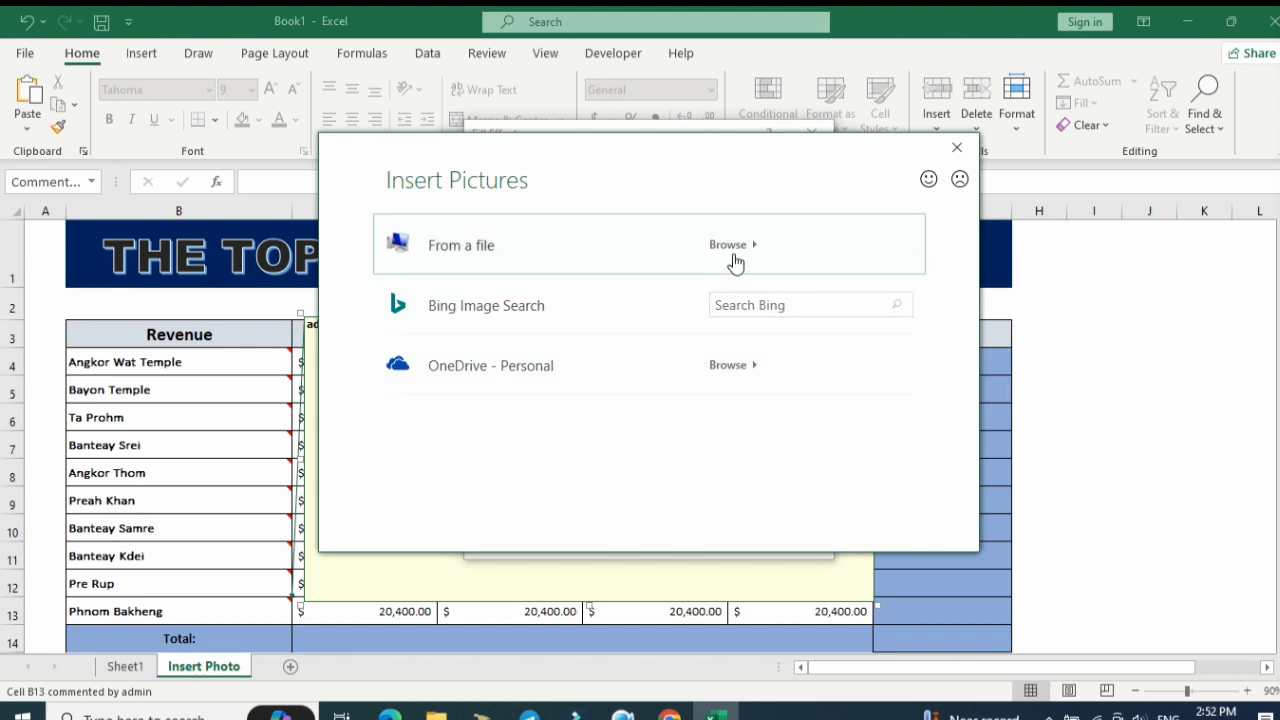
{"action": "left_click", "coordinate": [735, 262]}
{"action": "scroll", "coordinate": [825, 460], "scroll_direction": "down", "scroll_amount": 1}
{"action": "left_click", "coordinate": [825, 487]}
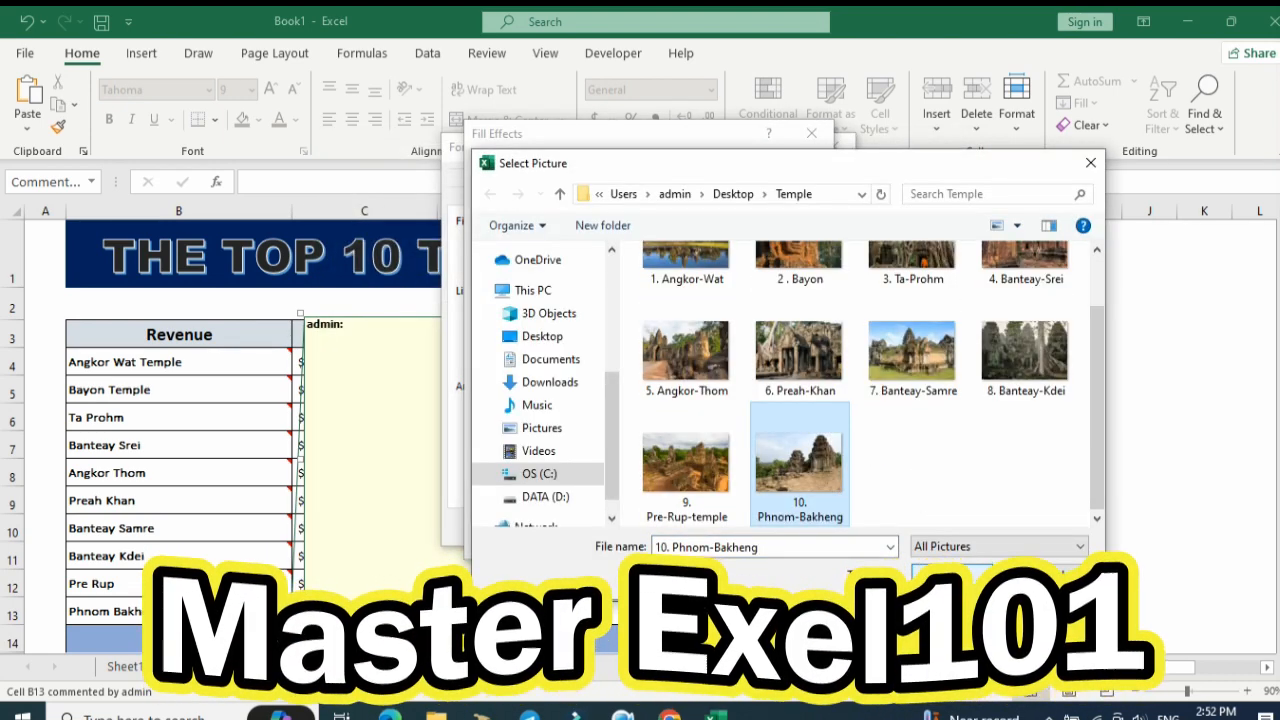
{"action": "left_click", "coordinate": [951, 577]}
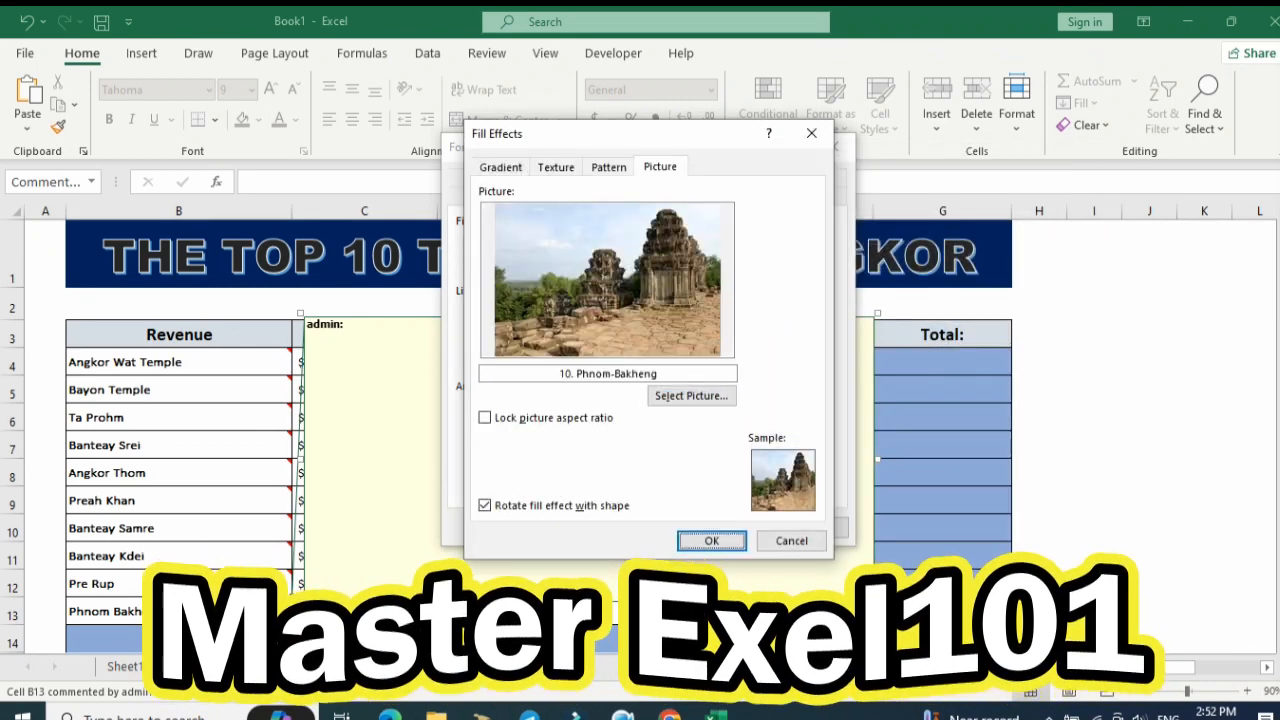
{"action": "left_click", "coordinate": [711, 540]}
{"action": "left_click", "coordinate": [735, 527]}
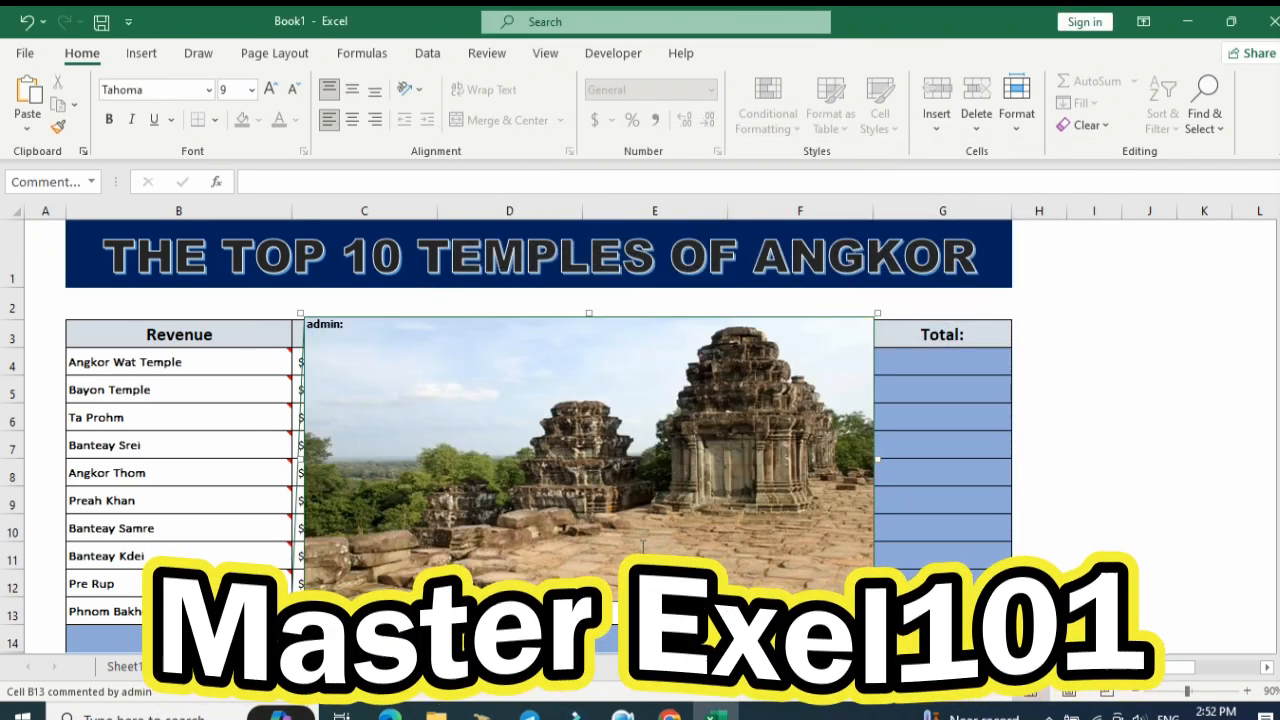
{"action": "left_click", "coordinate": [1063, 514]}
Point at the temple names to preview their picture comments.
{"action": "left_click", "coordinate": [563, 466]}
{"action": "left_click", "coordinate": [296, 410]}
{"action": "left_click", "coordinate": [747, 393]}
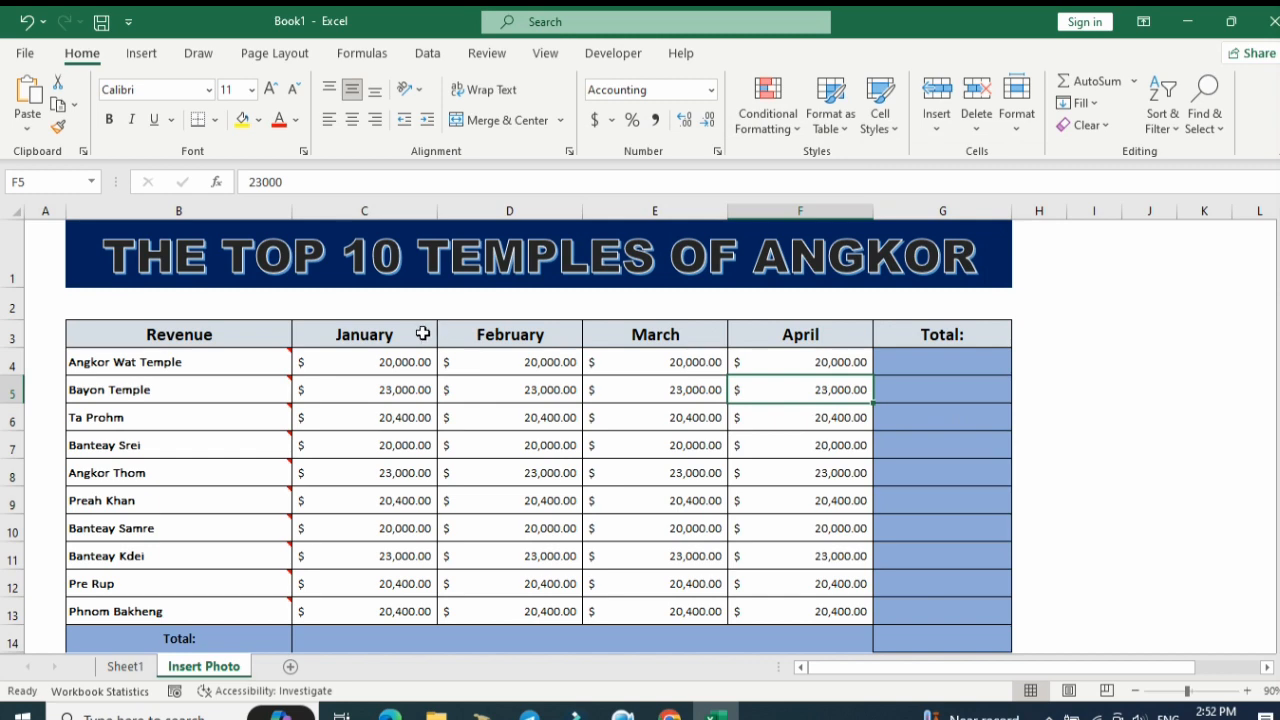
{"action": "mouse_move", "coordinate": [249, 361]}
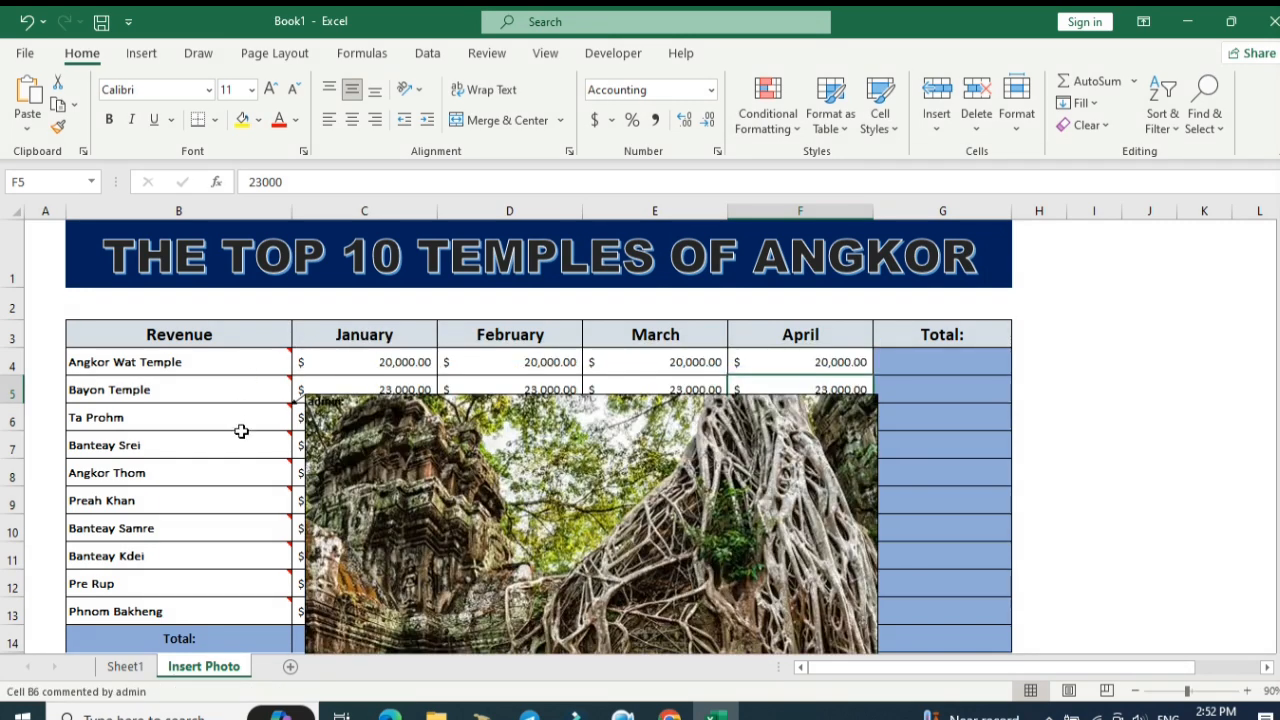
{"action": "mouse_move", "coordinate": [241, 480]}
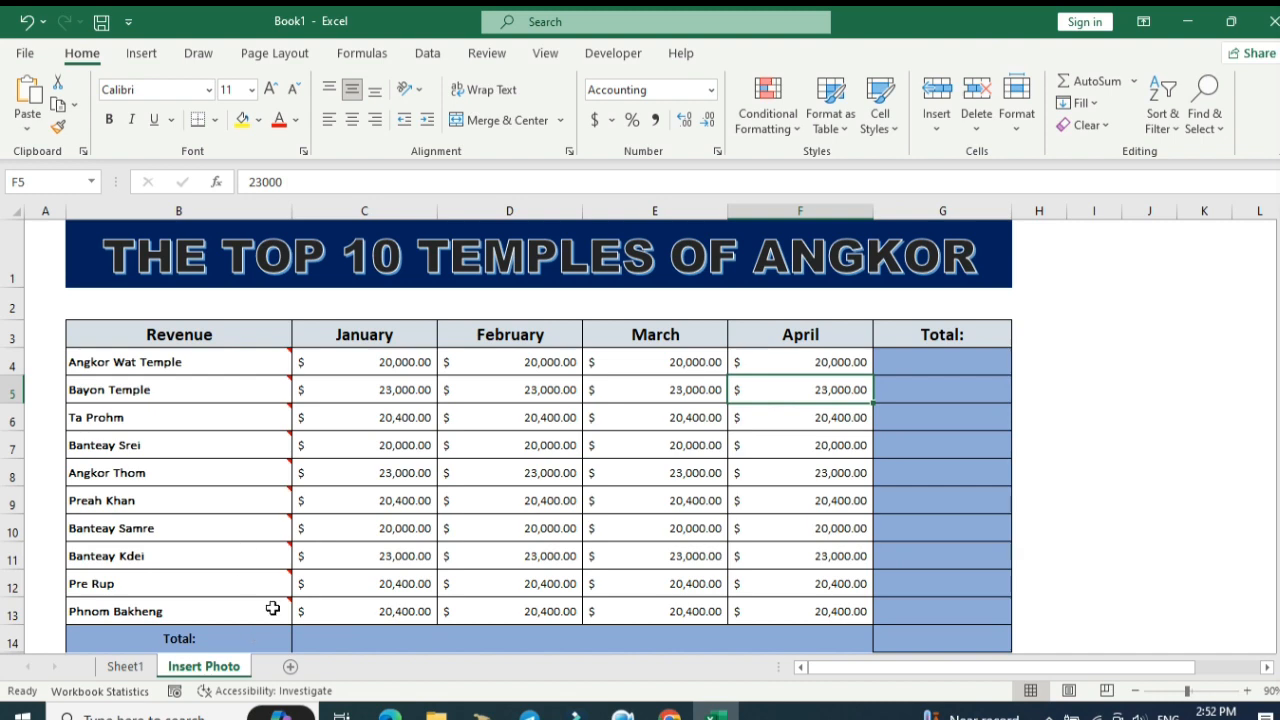
Open the Freeze Panes options, then scroll down and back up through the table.
{"action": "left_click", "coordinate": [545, 53]}
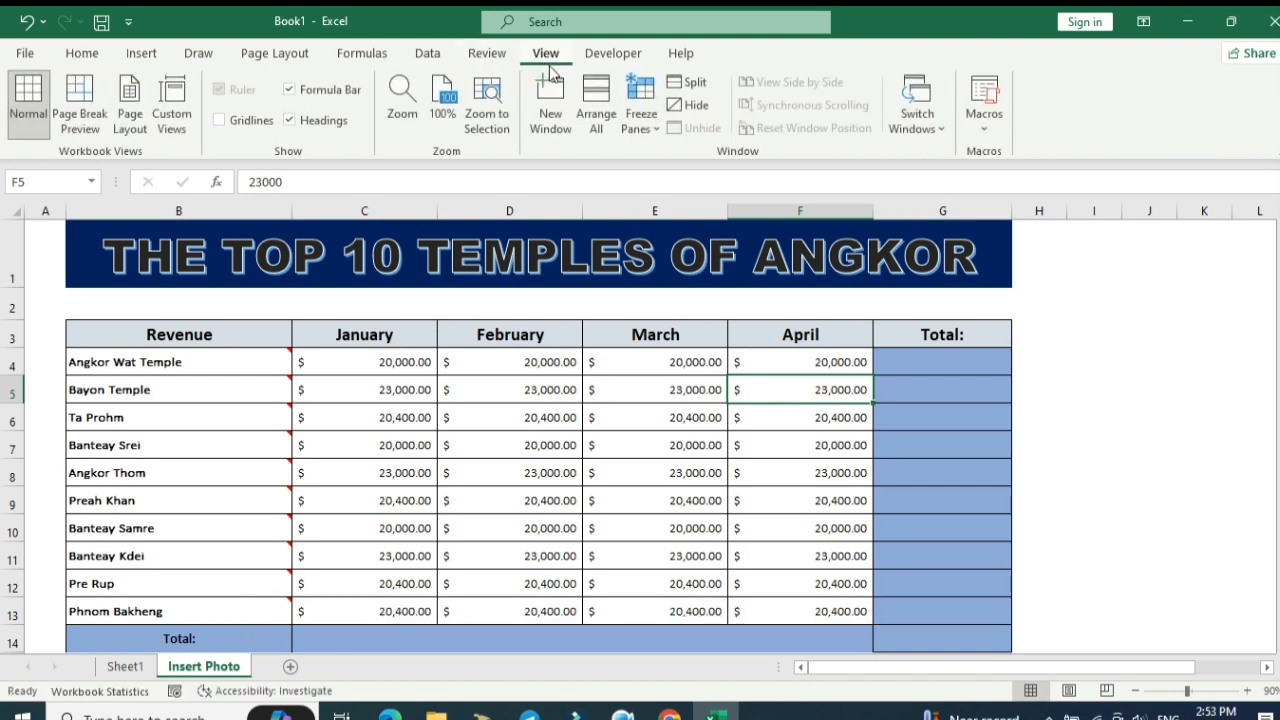
{"action": "left_click", "coordinate": [641, 115]}
{"action": "left_click", "coordinate": [656, 175]}
{"action": "scroll", "coordinate": [400, 453], "scroll_direction": "down", "scroll_amount": 1}
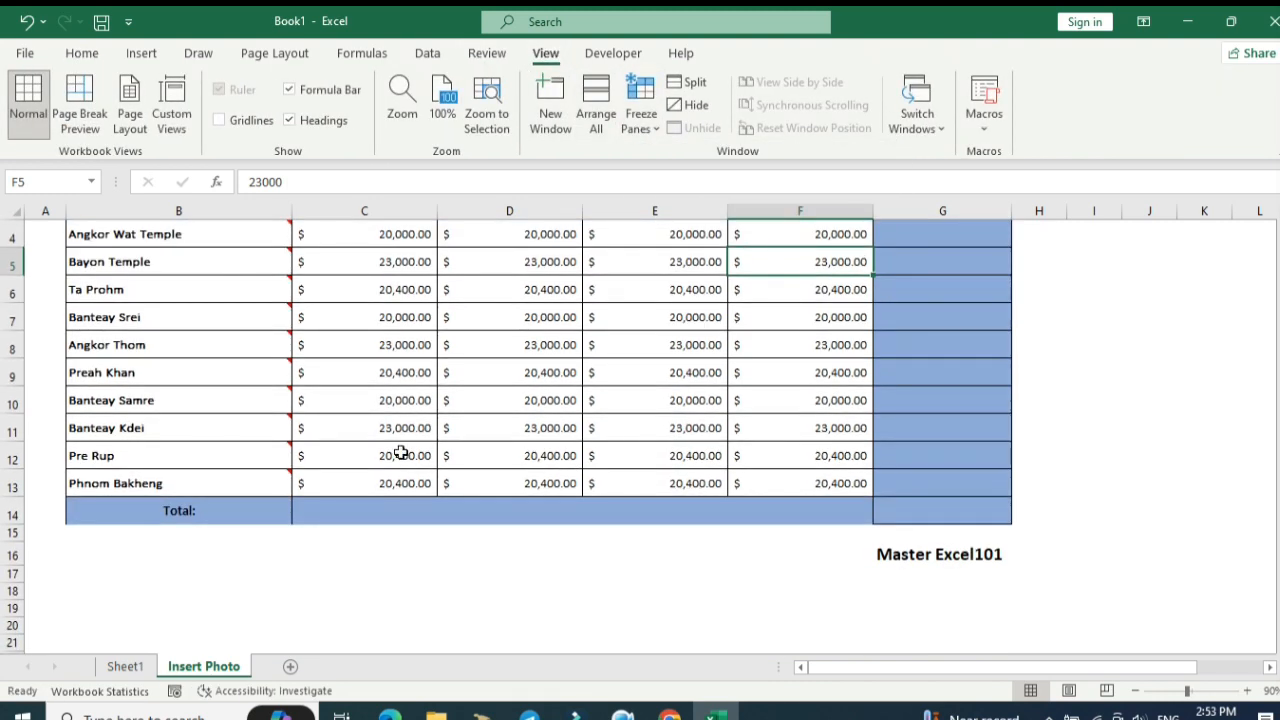
{"action": "scroll", "coordinate": [280, 475], "scroll_direction": "down", "scroll_amount": 1}
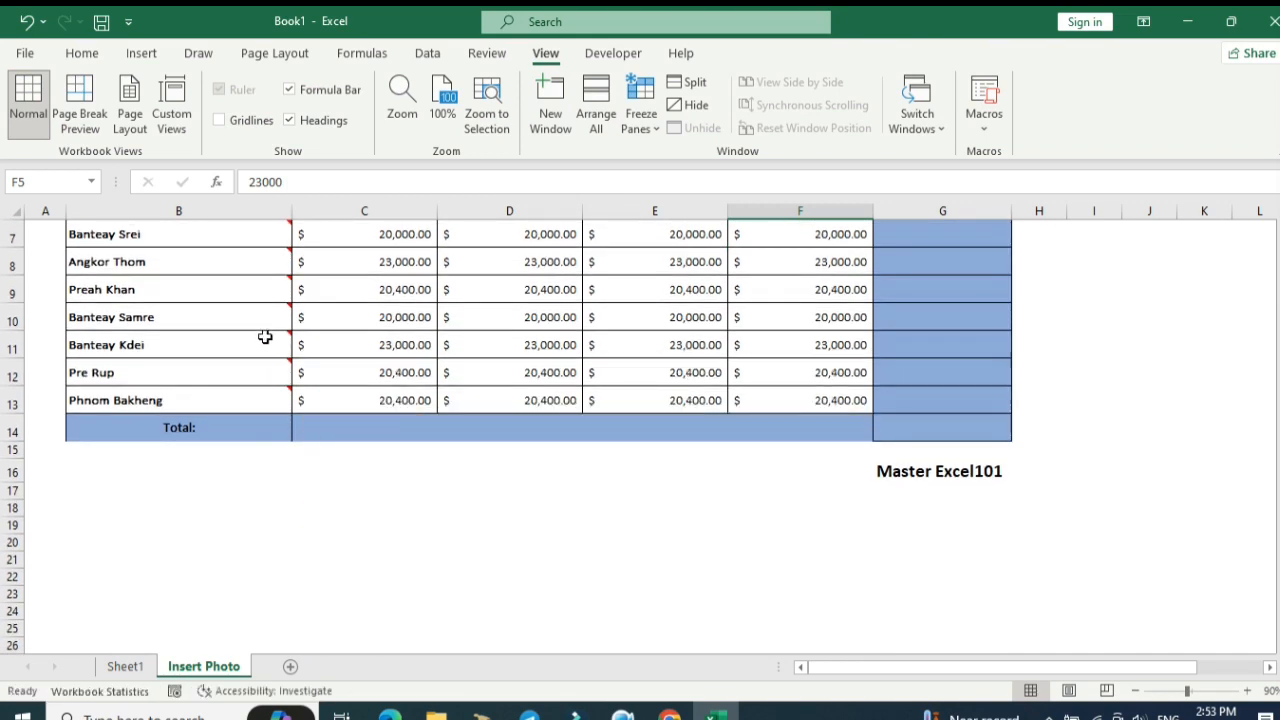
{"action": "mouse_move", "coordinate": [265, 323]}
{"action": "scroll", "coordinate": [265, 323], "scroll_direction": "up", "scroll_amount": 2}
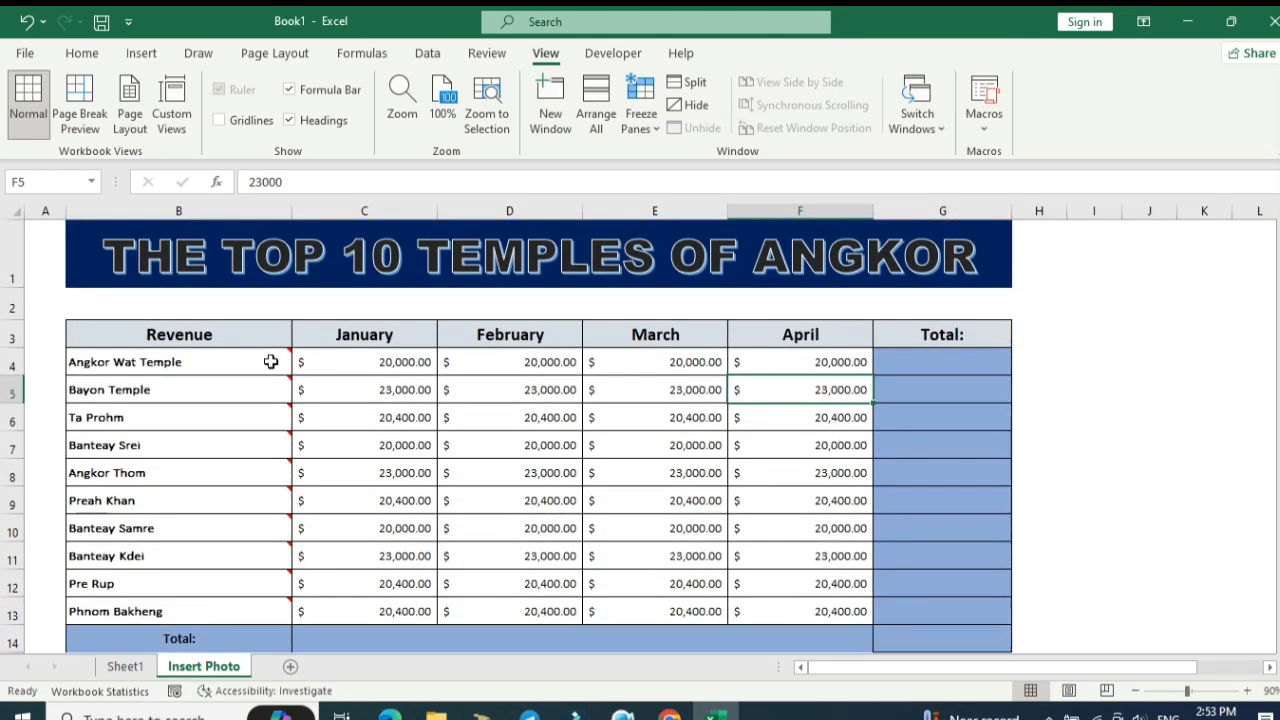